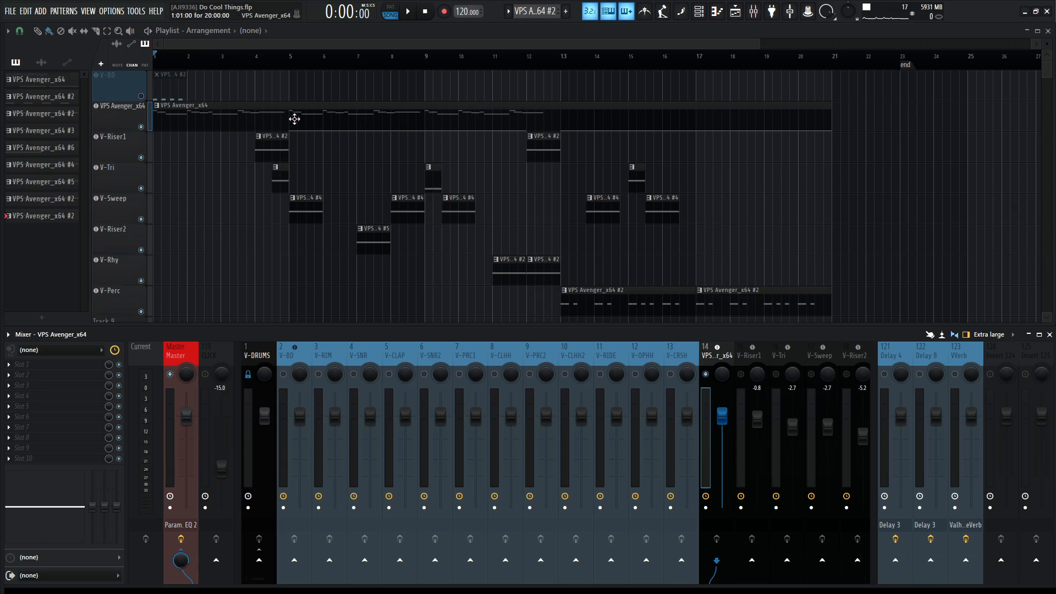
Step: Play the arrangement with VPS Avenger_x64 soloed, and replay it from bar 1 with that mixer track unsoloed
{"action": "left_click", "coordinate": [414, 18]}
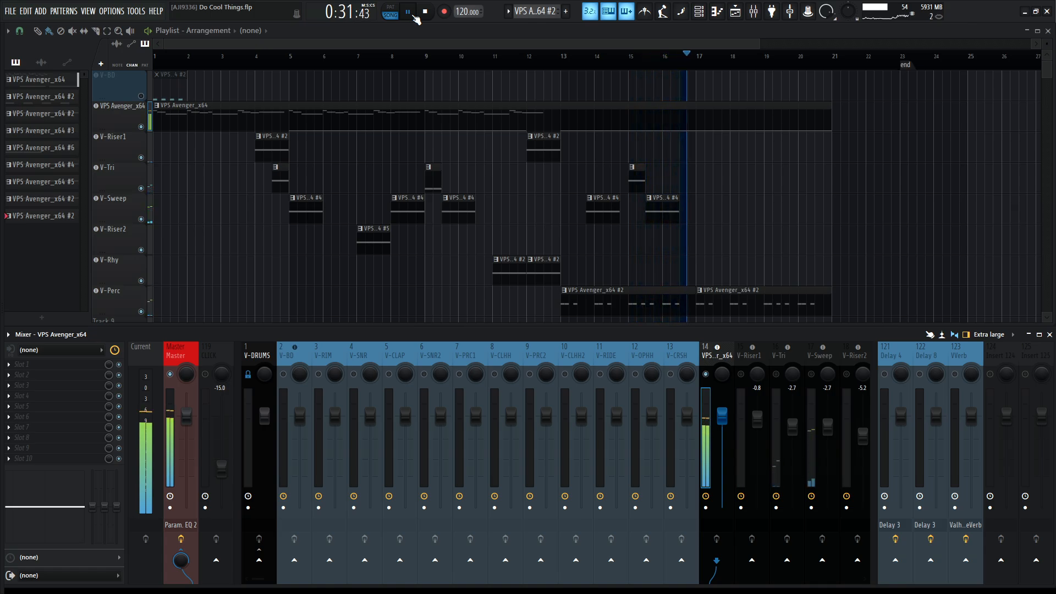
{"action": "key", "text": "space"}
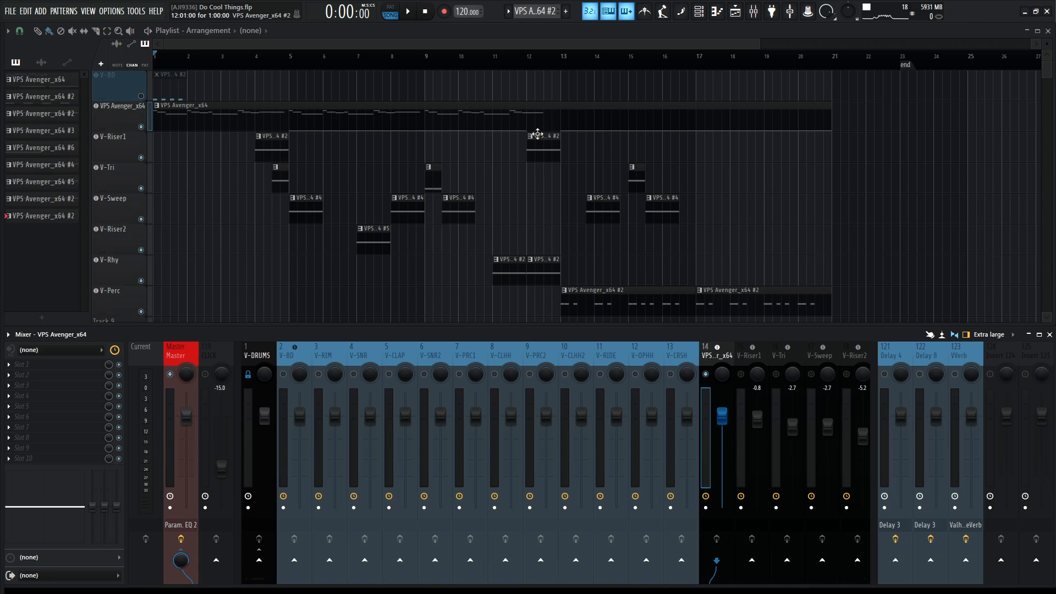
{"action": "right_click", "coordinate": [707, 375]}
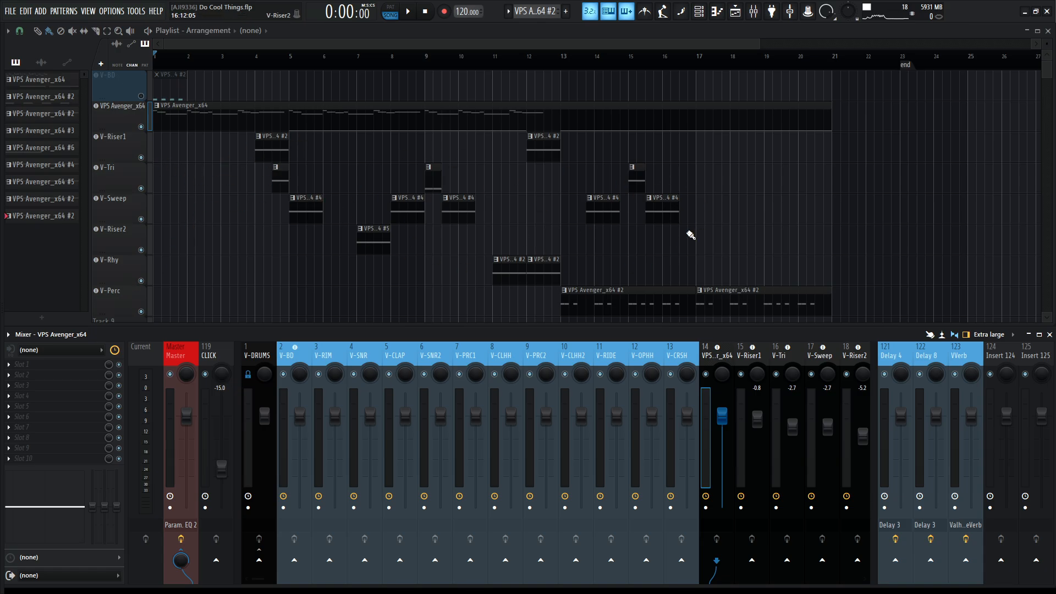
{"action": "key", "text": "space"}
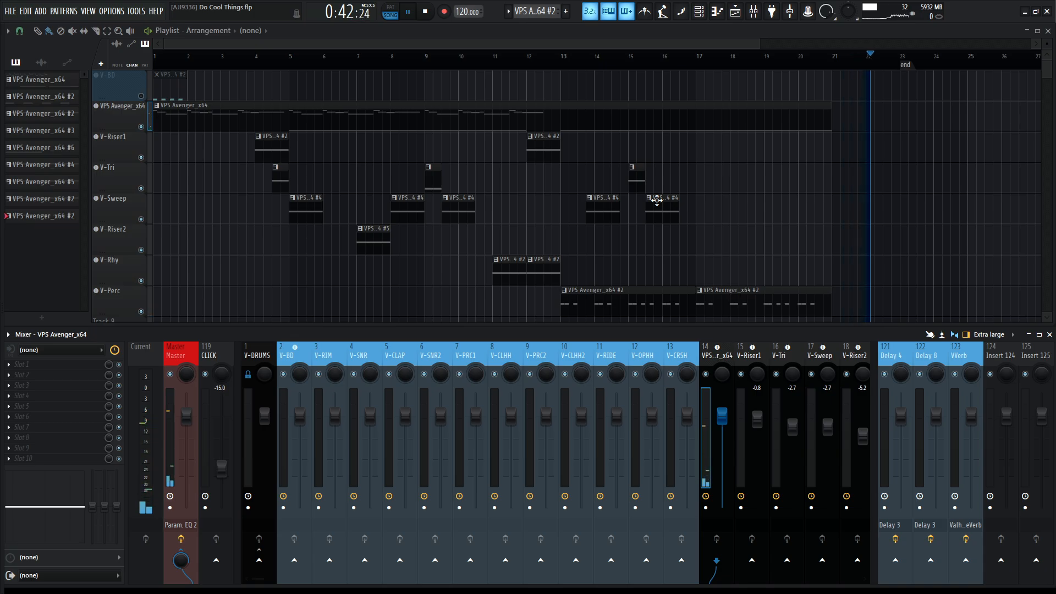
{"action": "key", "text": "space"}
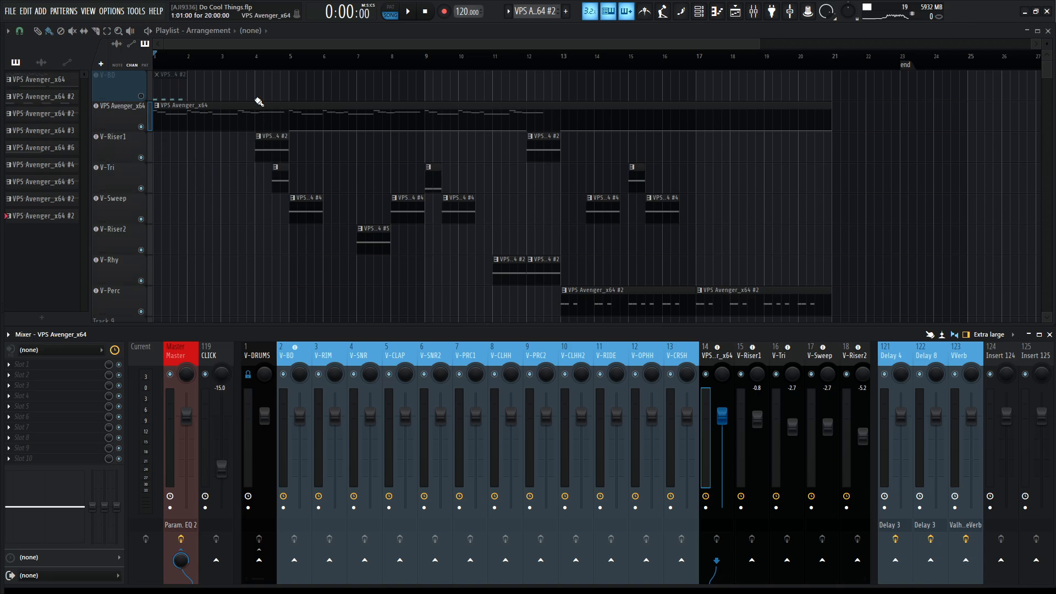
Step: Solo the V-Riser1 mixer track and audition its first clip from bar 4
{"action": "left_click", "coordinate": [257, 56]}
{"action": "right_click", "coordinate": [741, 374]}
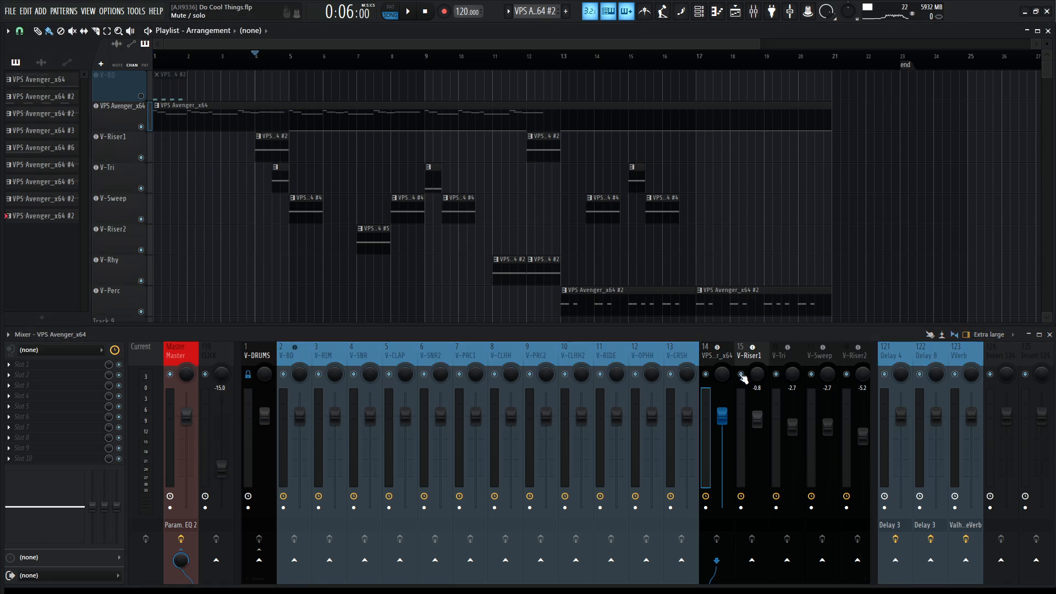
{"action": "key", "text": "space"}
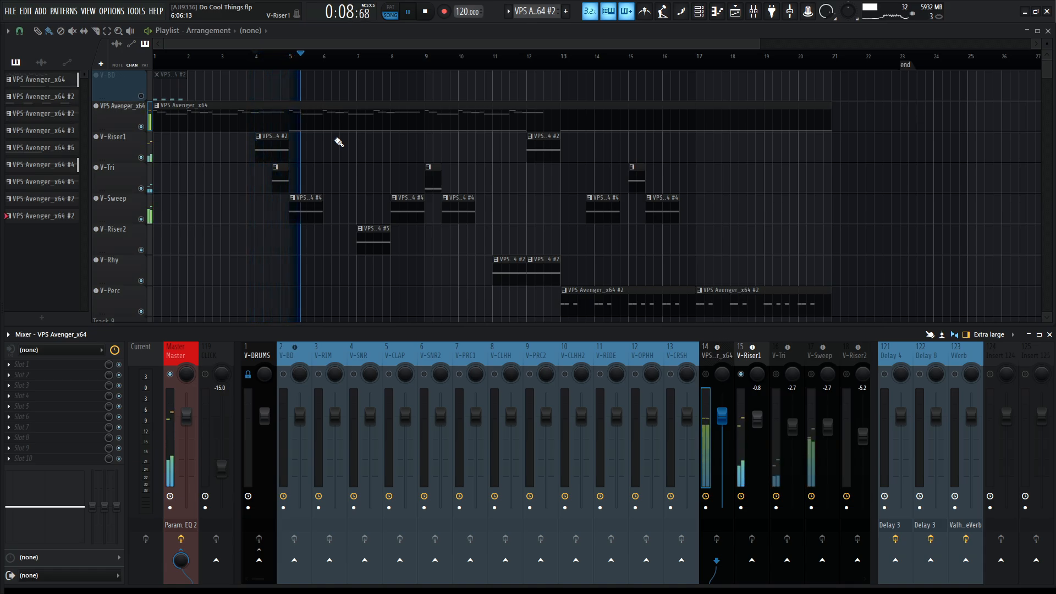
{"action": "key", "text": "space"}
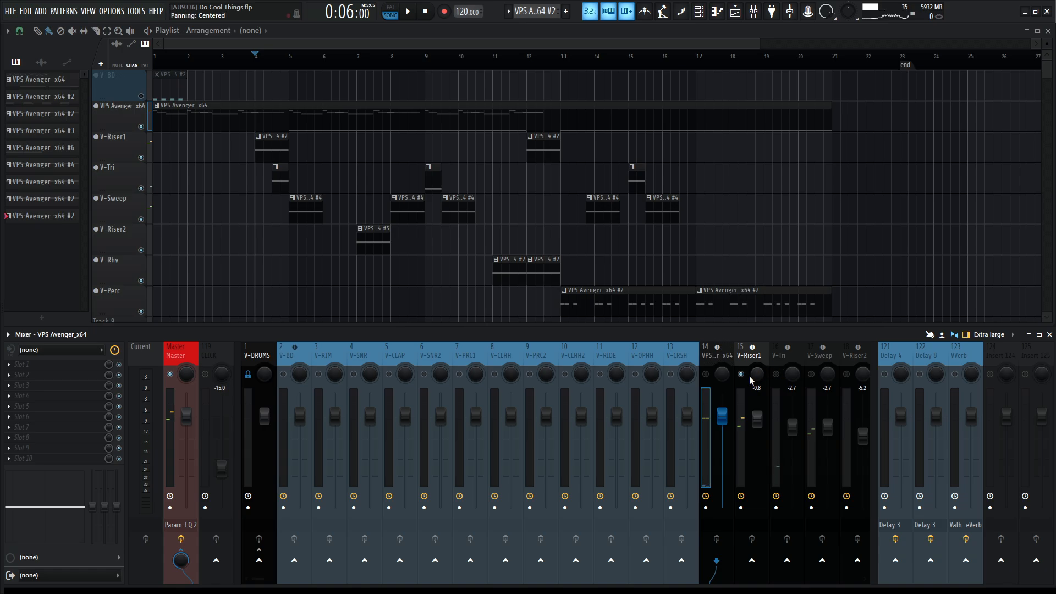
Step: Solo the V-Tri mixer track and audition its first clip from the middle of bar 4
{"action": "left_click", "coordinate": [276, 67]}
{"action": "key", "text": "space"}
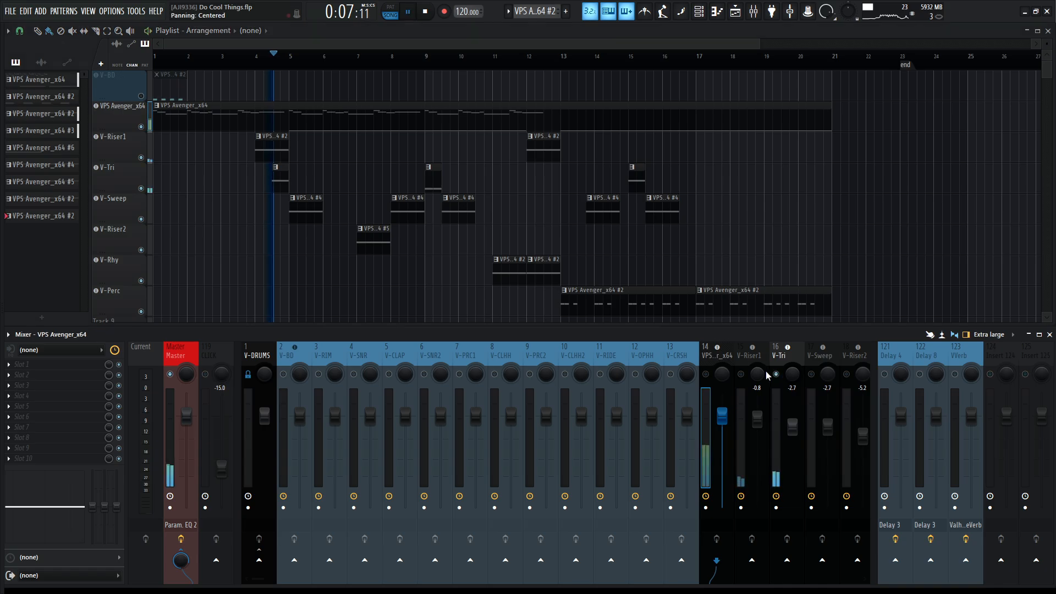
{"action": "key", "text": "space"}
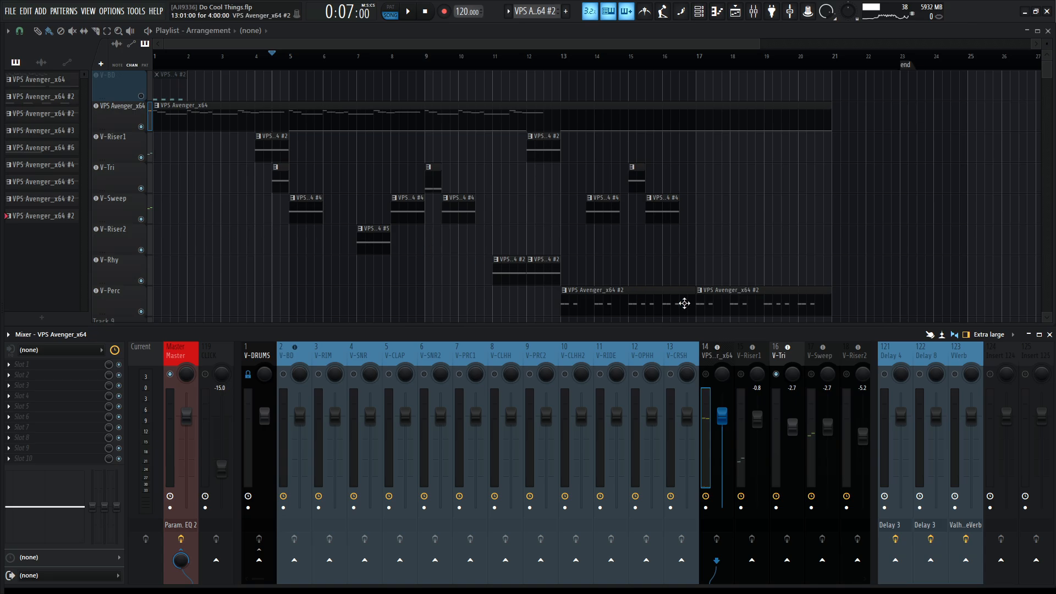
Step: Switch the solo from V-Tri to V-Sweep and audition the first sweep clip
{"action": "right_click", "coordinate": [776, 375]}
{"action": "right_click", "coordinate": [811, 375]}
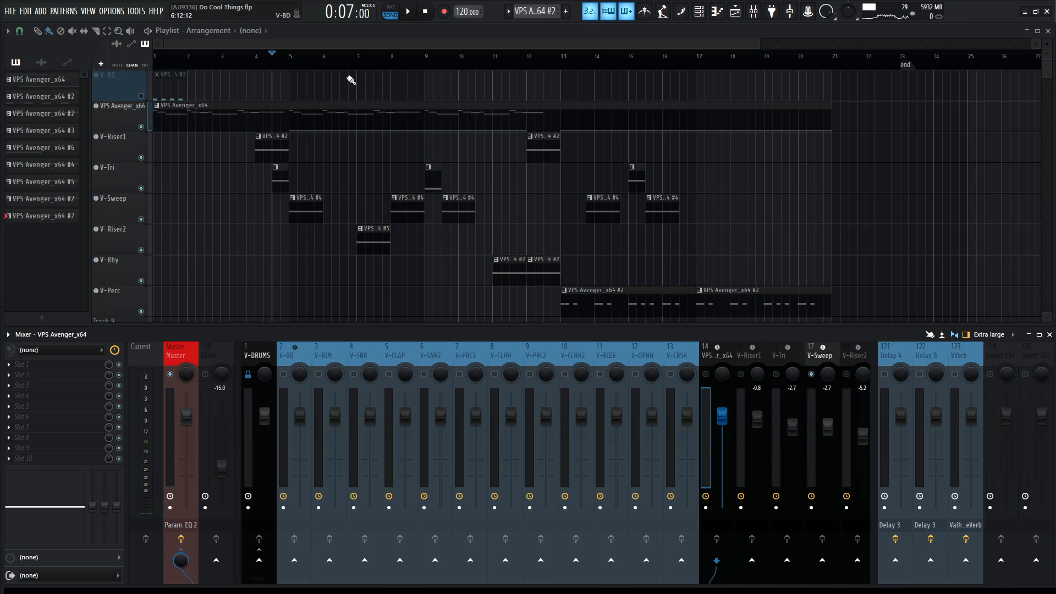
{"action": "key", "text": "space"}
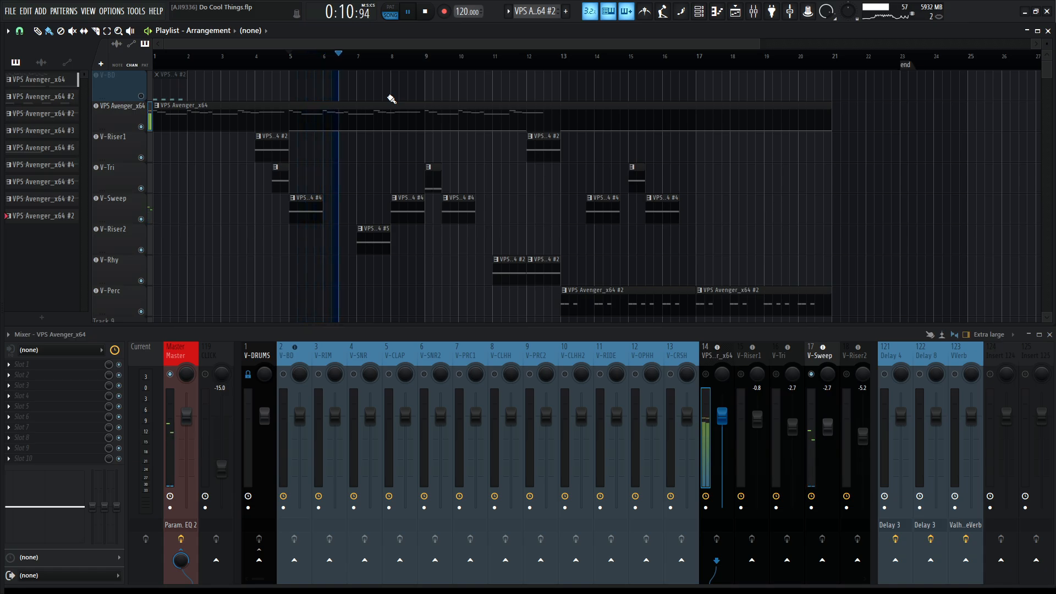
{"action": "key", "text": "space"}
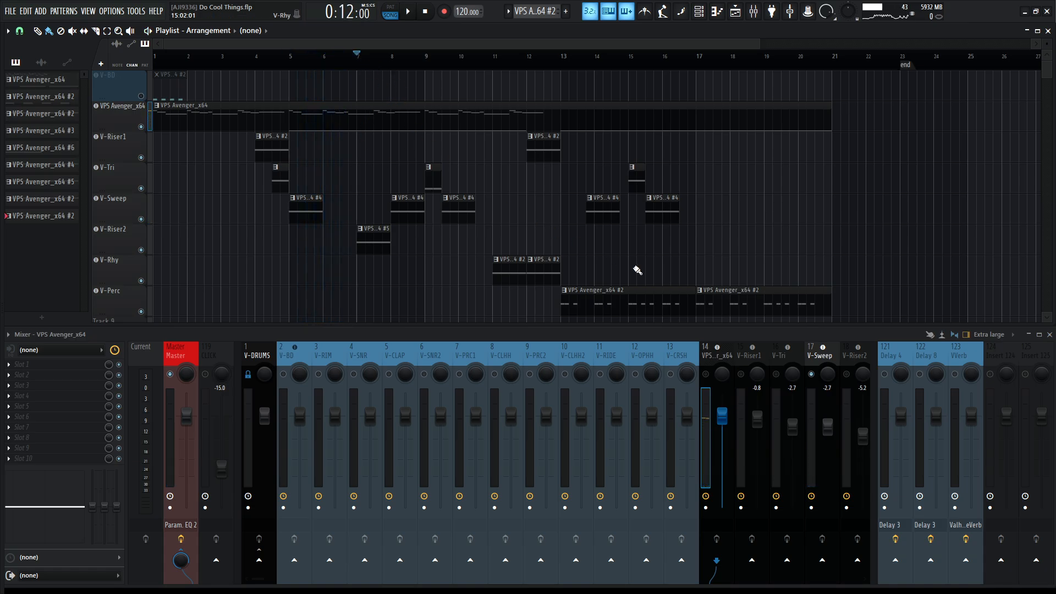
Step: Solo the V-Riser2 mixer track and audition its clip twice from bar 7
{"action": "left_click", "coordinate": [853, 377]}
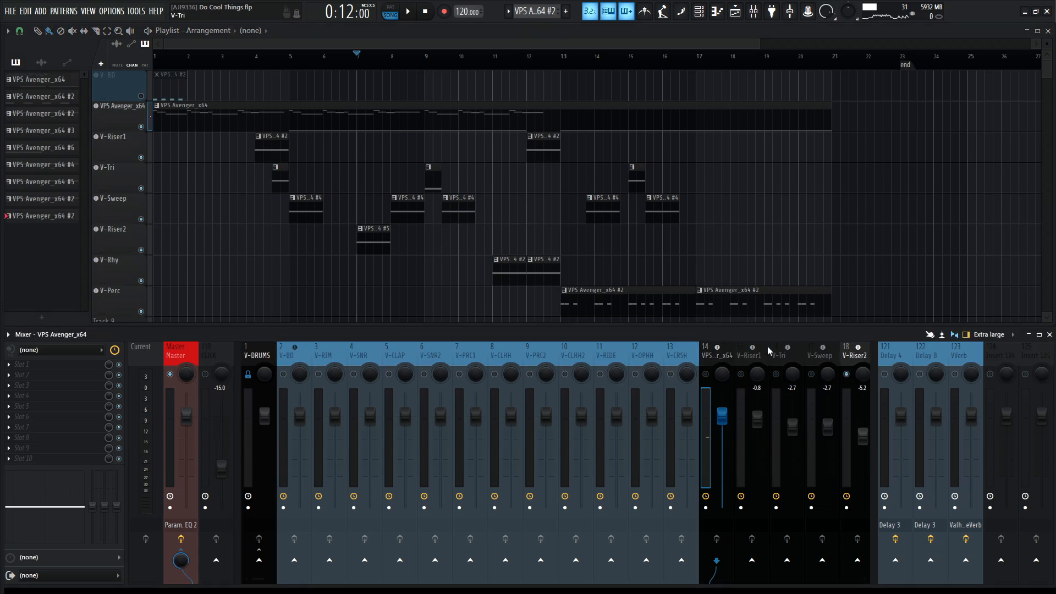
{"action": "key", "text": "space"}
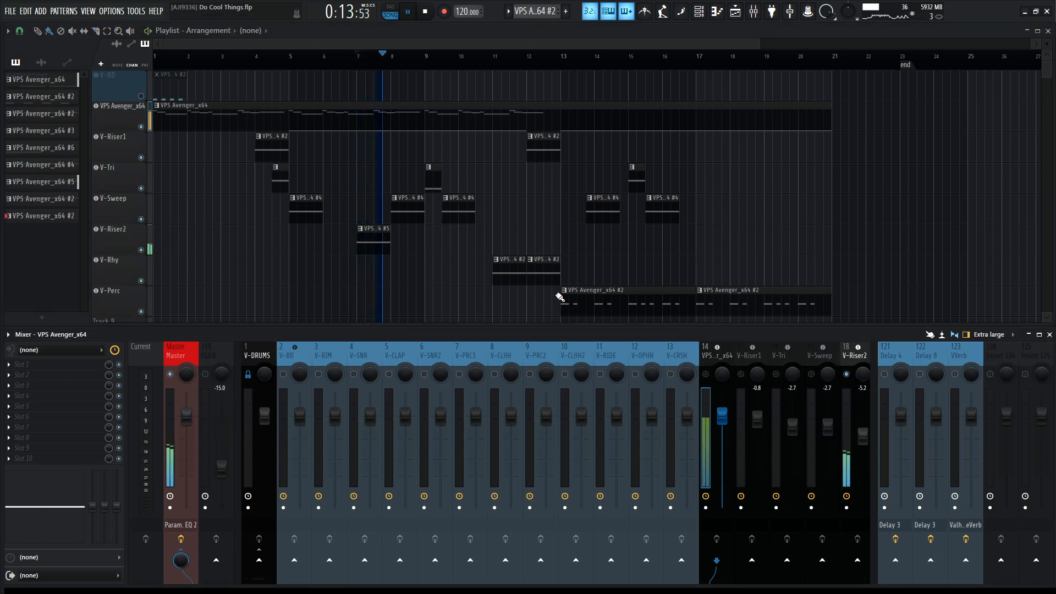
{"action": "key", "text": "space"}
{"action": "key", "text": "space"}
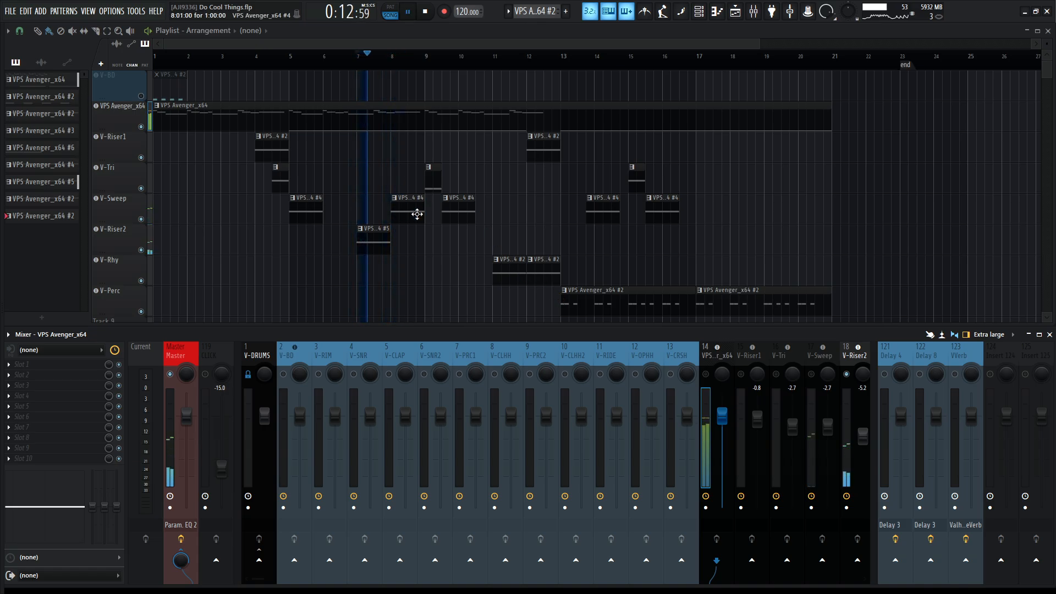
{"action": "key", "text": "space"}
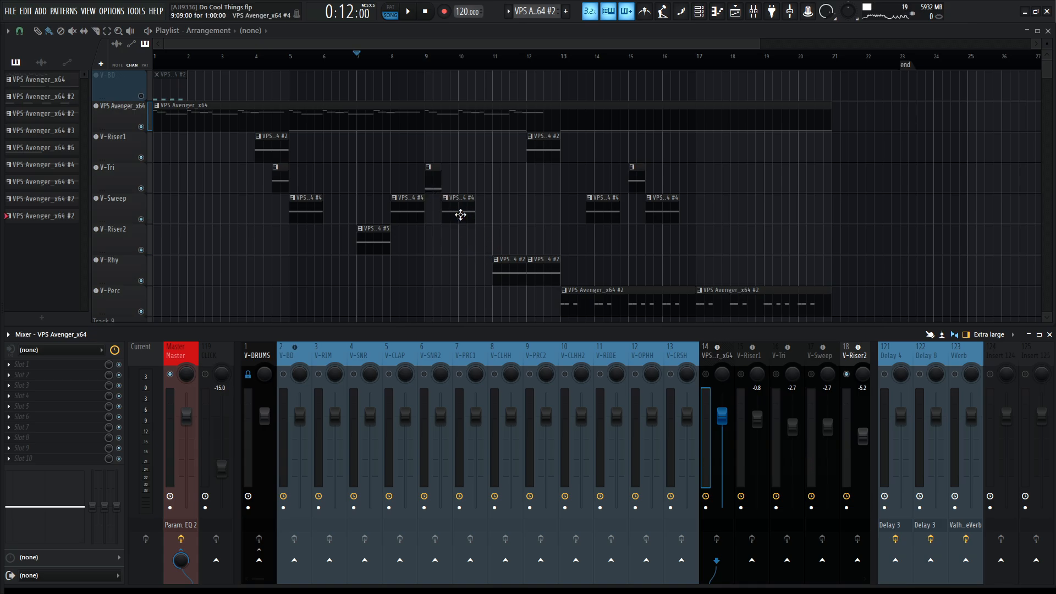
Step: Solo the V-Rhy mixer track, audition its clips from bar 11, and unsolo it
{"action": "left_click", "coordinate": [492, 67]}
{"action": "left_click_drag", "start_coordinate": [258, 579], "coordinate": [291, 581]}
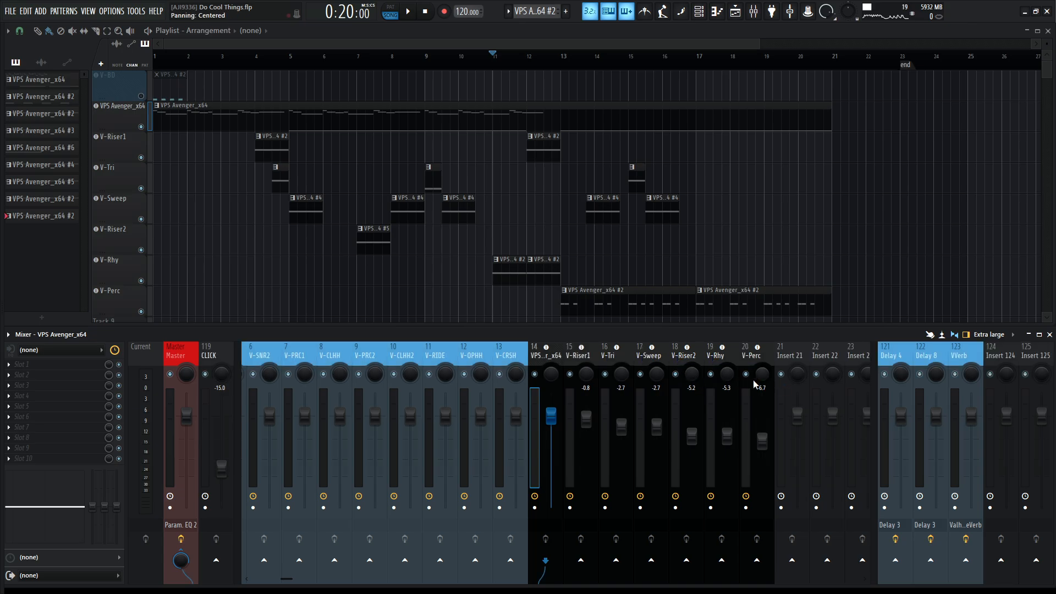
{"action": "right_click", "coordinate": [712, 379]}
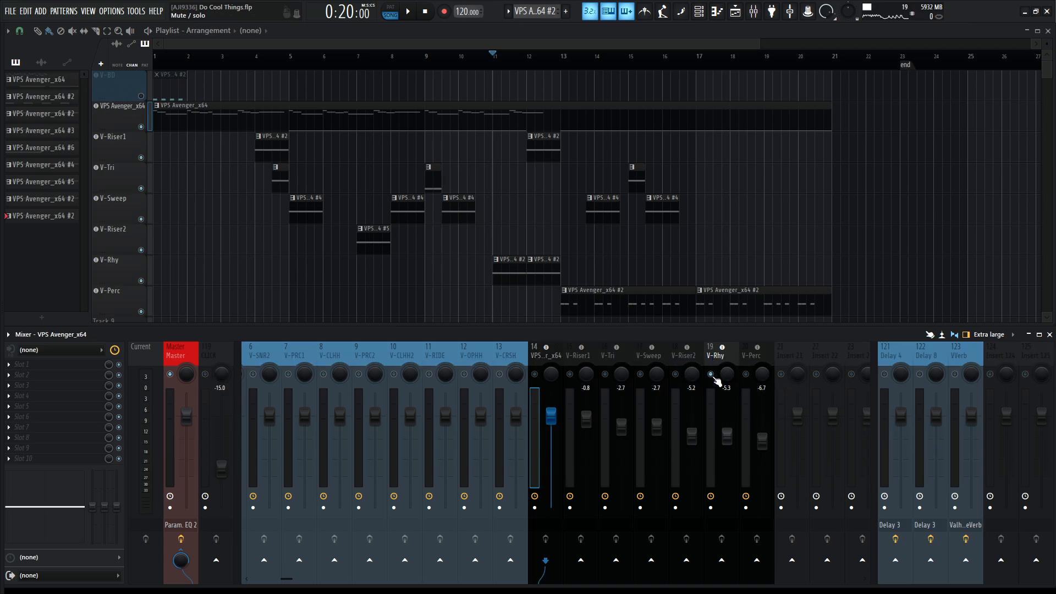
{"action": "key", "text": "space"}
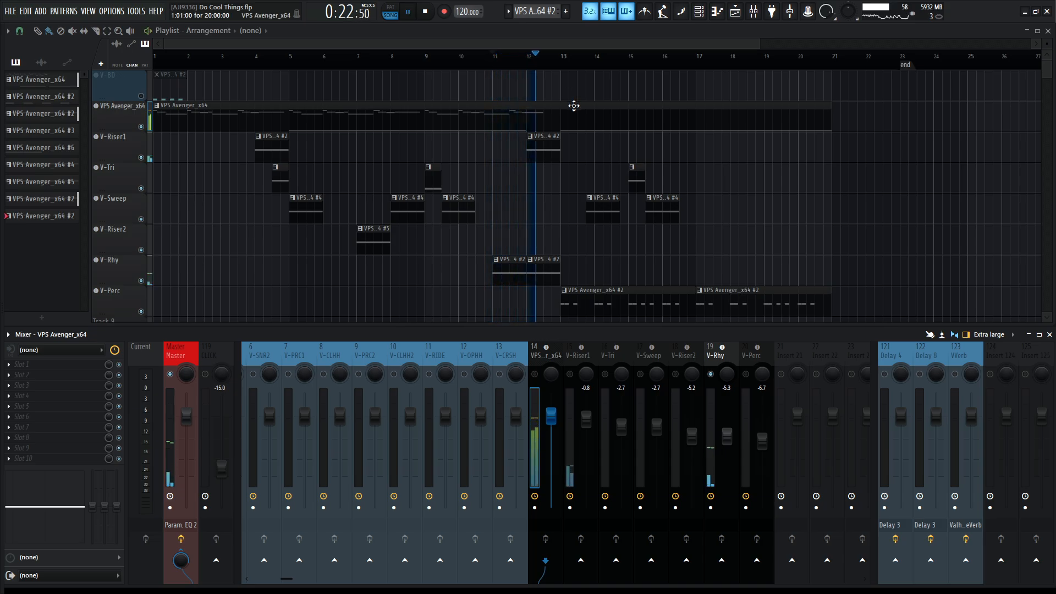
{"action": "key", "text": "space"}
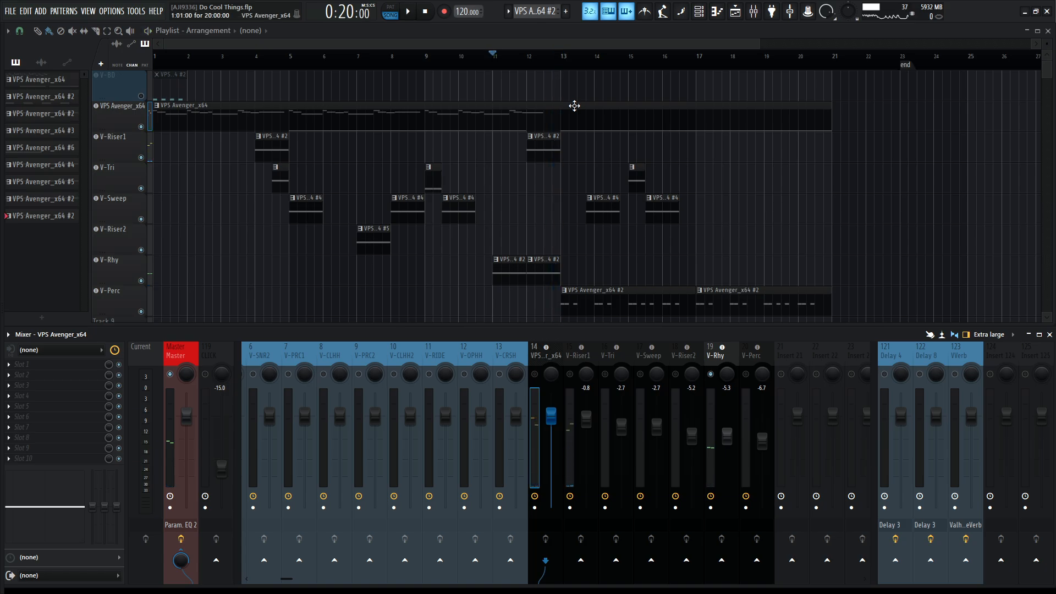
{"action": "right_click", "coordinate": [712, 375]}
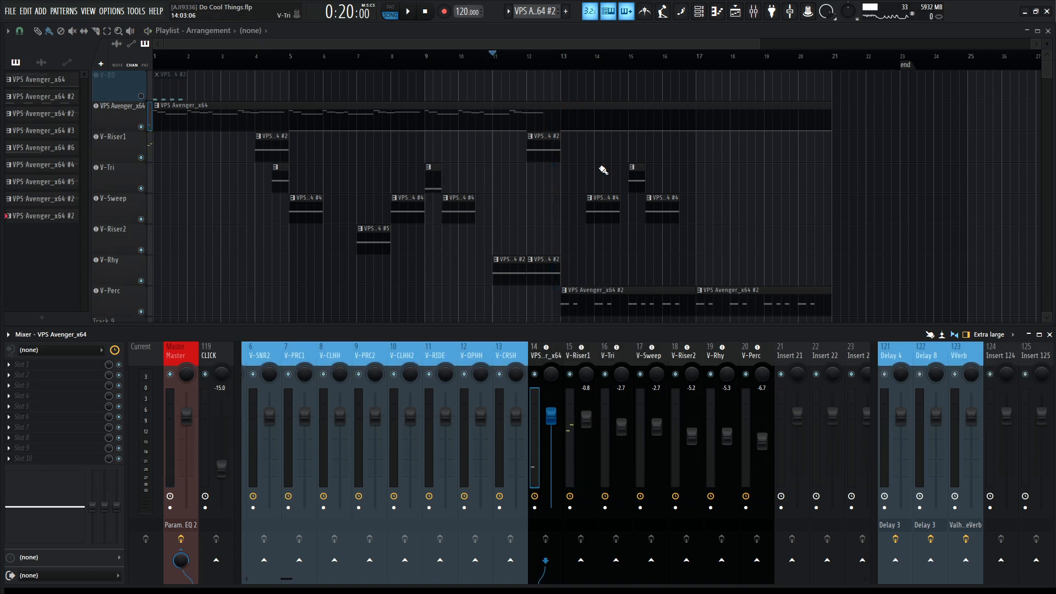
Step: Save the project and play the full mix from bar 13
{"action": "key", "text": "ctrl+s"}
{"action": "left_click", "coordinate": [565, 58]}
{"action": "key", "text": "space"}
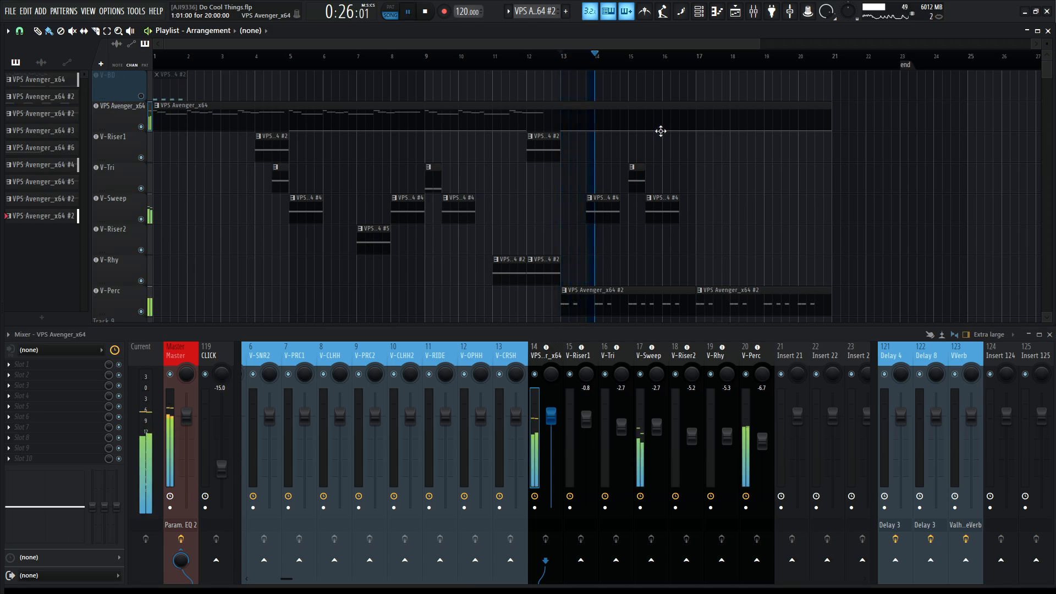
{"action": "key", "text": "space"}
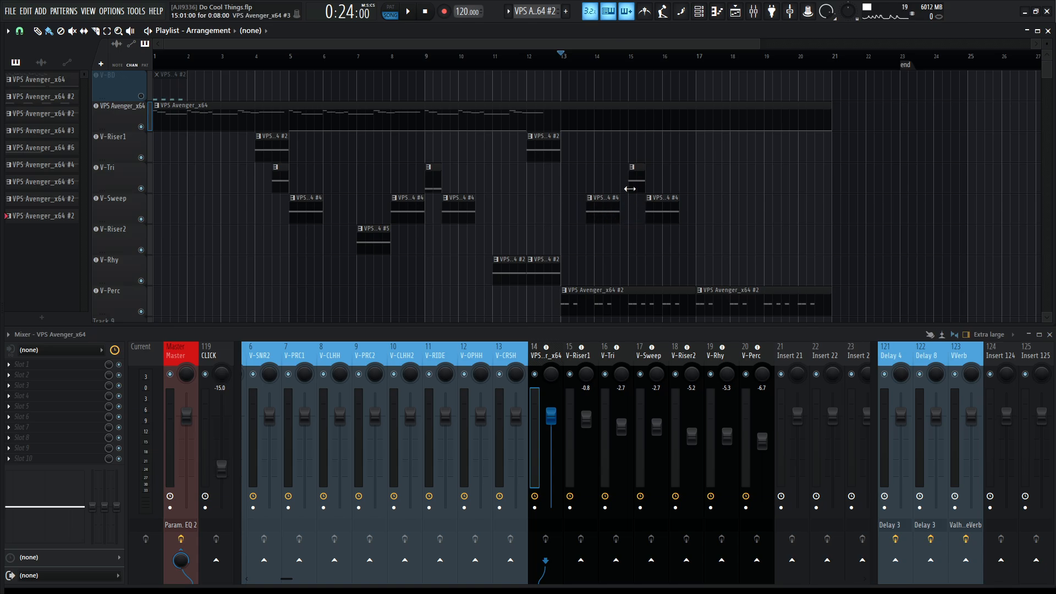
Step: Solo the V-Perc mixer track, audition its pattern from bar 13, and unsolo it
{"action": "scroll", "coordinate": [644, 203], "scroll_direction": "down", "scroll_amount": 2}
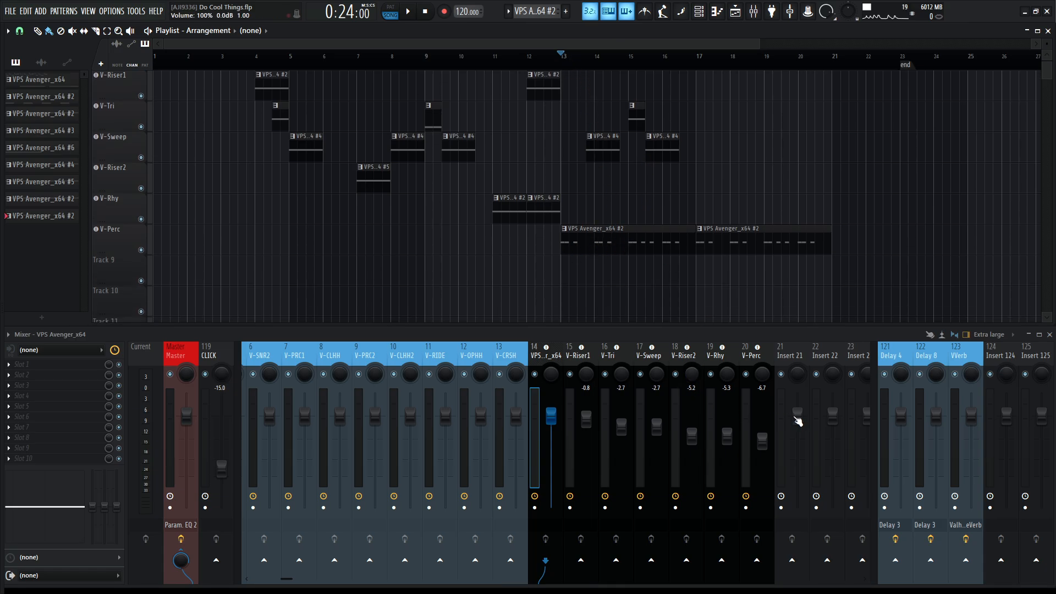
{"action": "right_click", "coordinate": [746, 375]}
{"action": "key", "text": "space"}
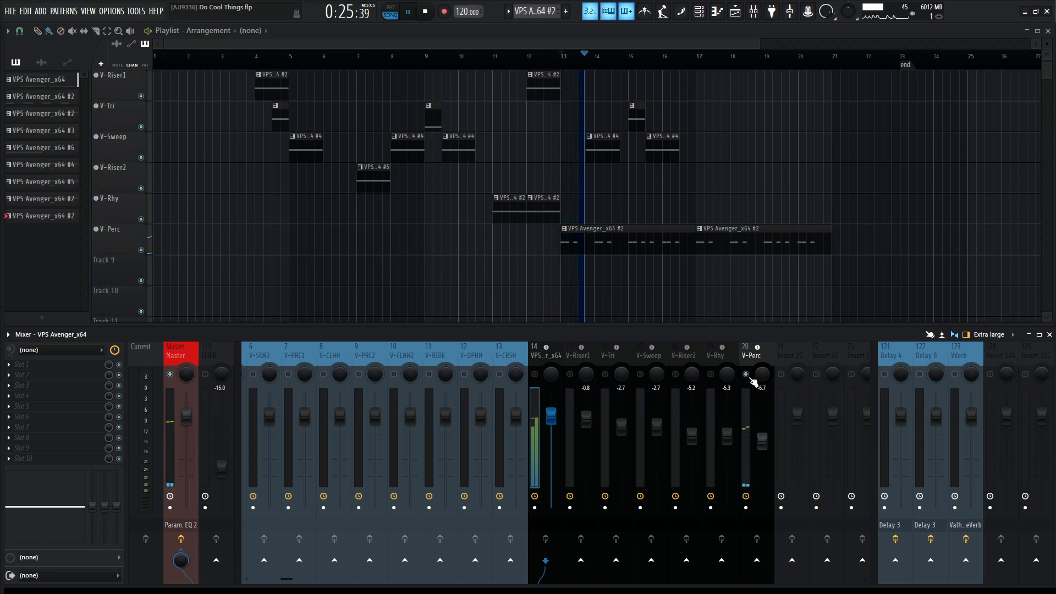
{"action": "key", "text": "space"}
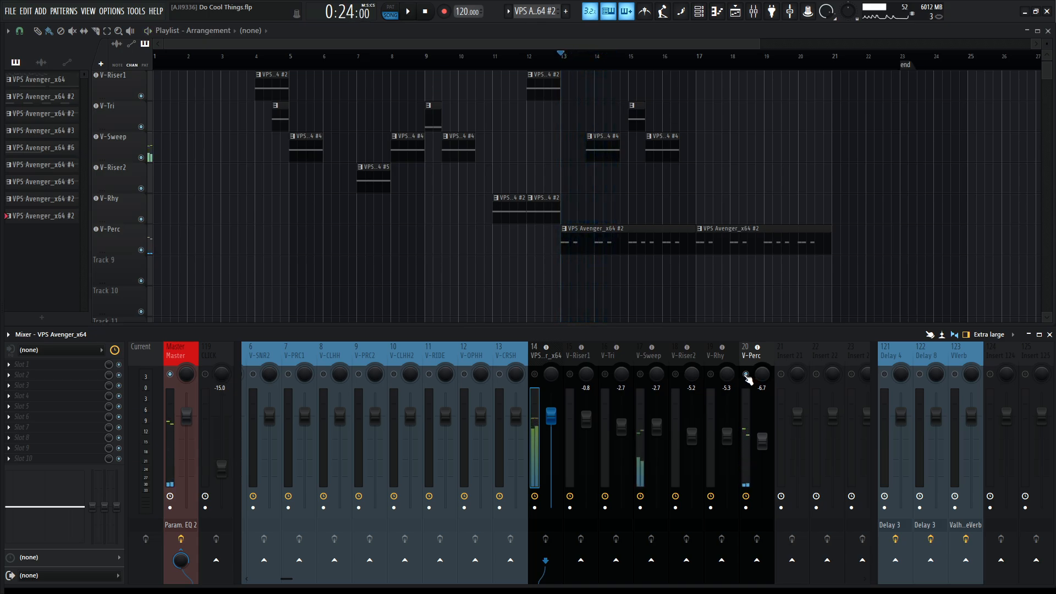
{"action": "right_click", "coordinate": [746, 375]}
{"action": "scroll", "coordinate": [307, 161], "scroll_direction": "up", "scroll_amount": 2}
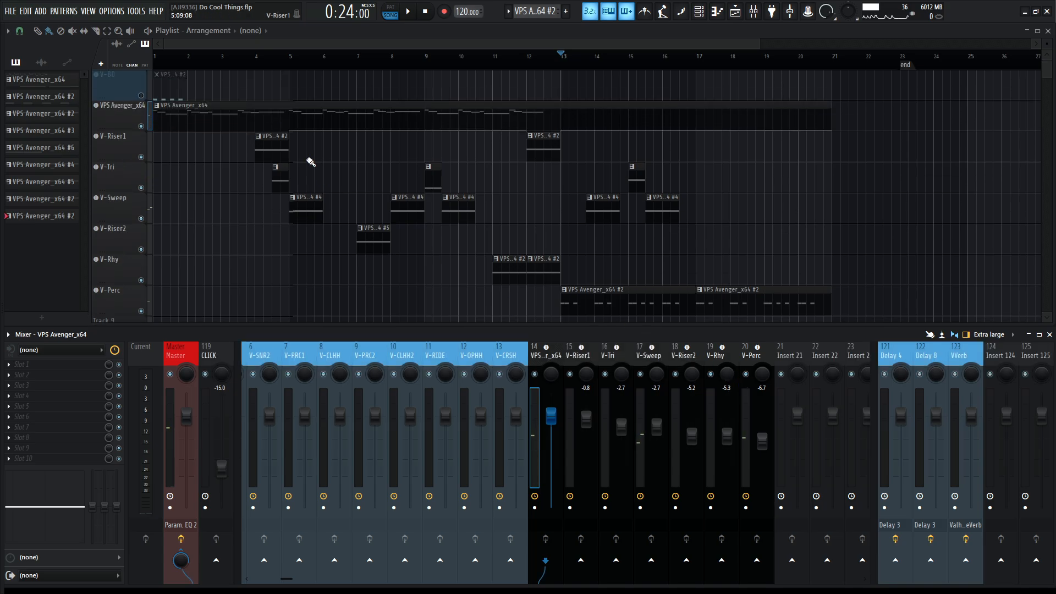
Step: Play the full arrangement from bar 3 with all mixer tracks active
{"action": "left_click", "coordinate": [223, 57]}
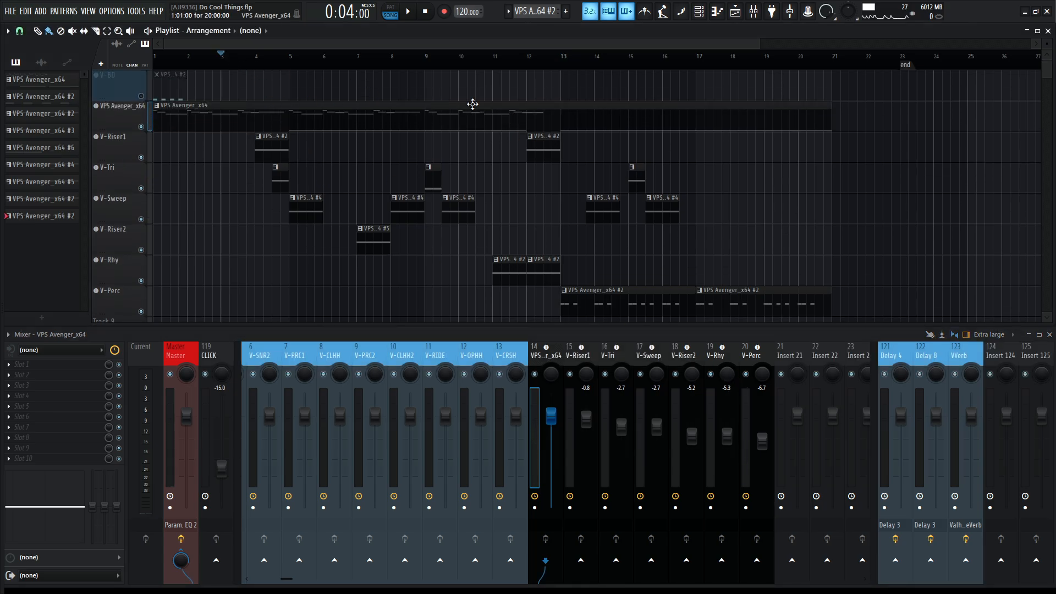
{"action": "key", "text": "space"}
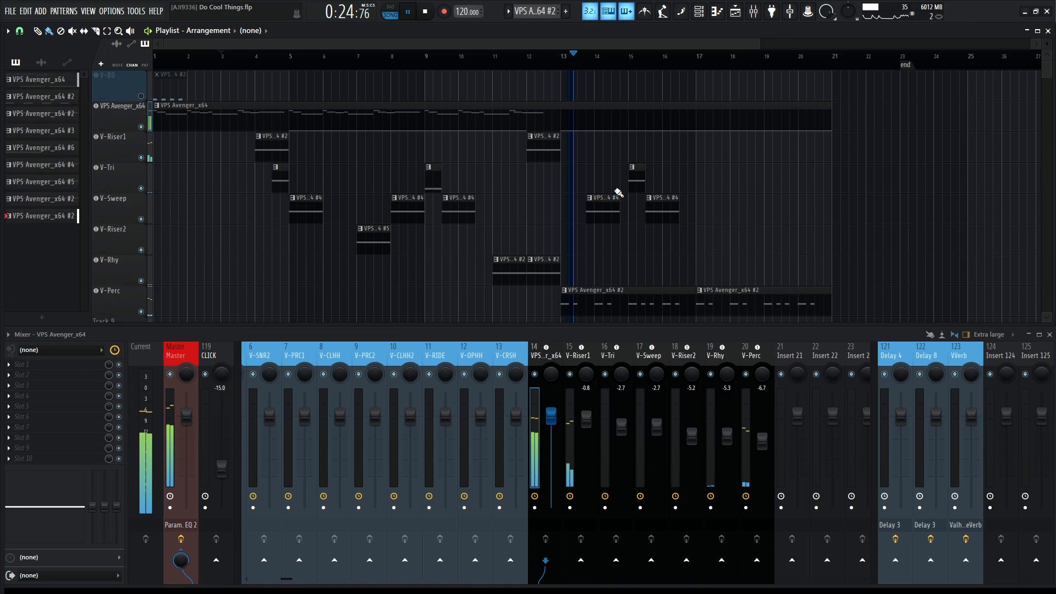
{"action": "key", "text": "space"}
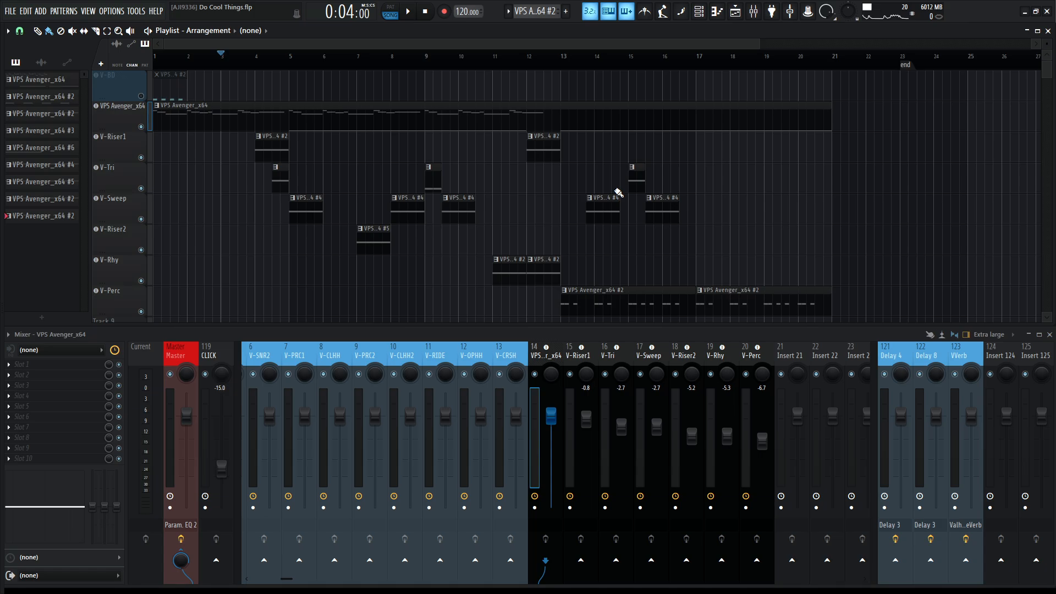
Step: Audition the full mix at the first V-Sweep clip from bar 5, and replay the riser lead-in from bar 4
{"action": "left_click", "coordinate": [262, 65]}
{"action": "left_click", "coordinate": [297, 63]}
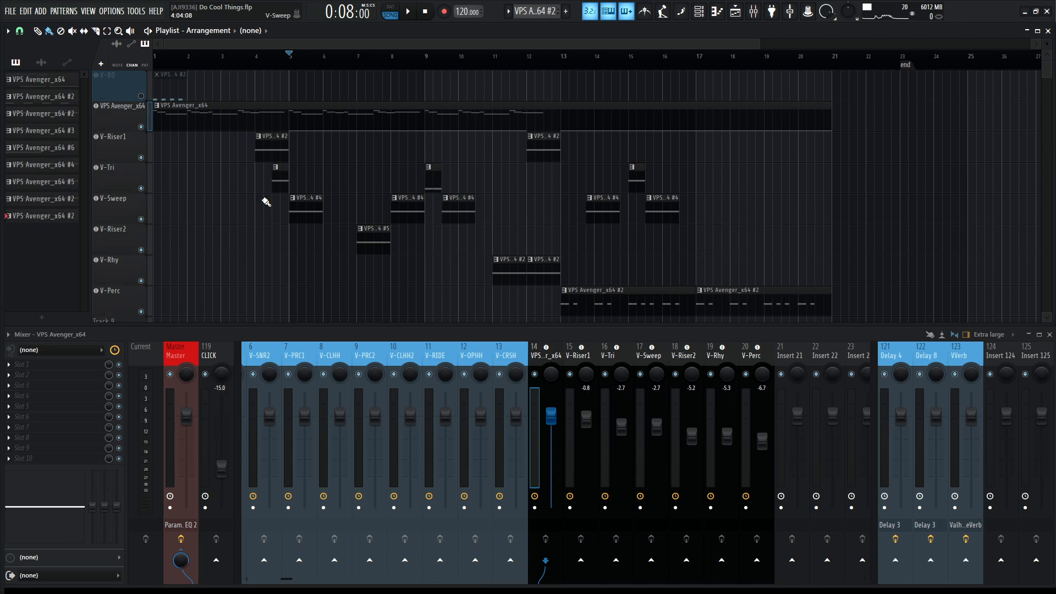
{"action": "key", "text": "space"}
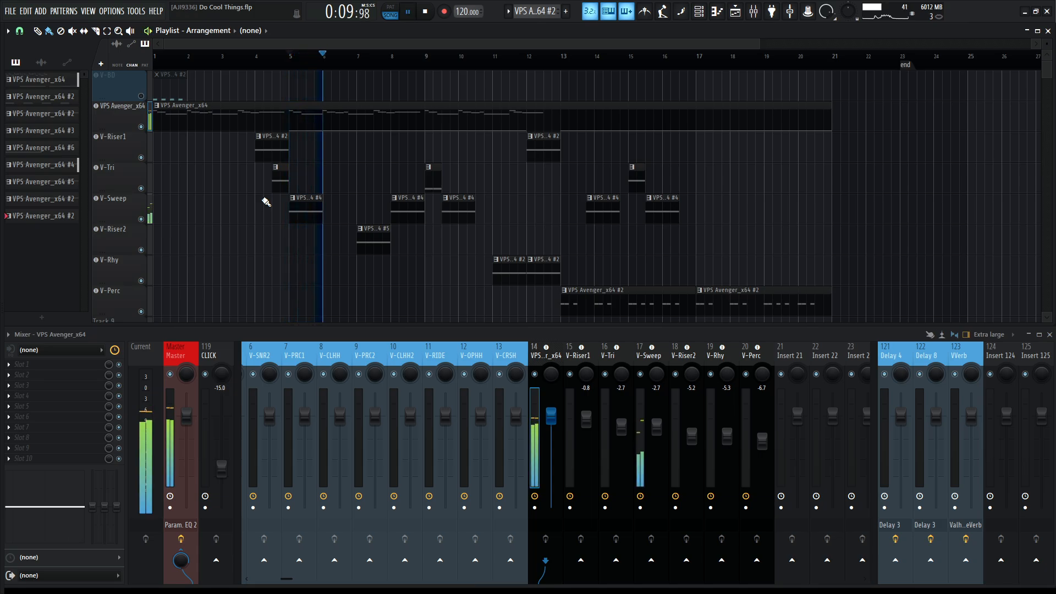
{"action": "key", "text": "space"}
{"action": "left_click", "coordinate": [257, 59]}
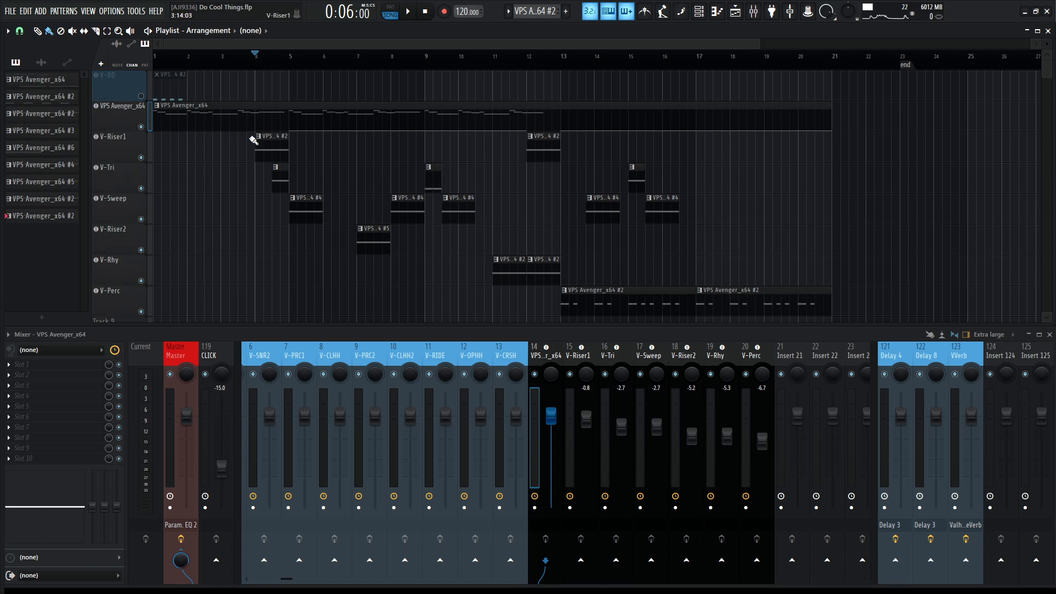
{"action": "key", "text": "space"}
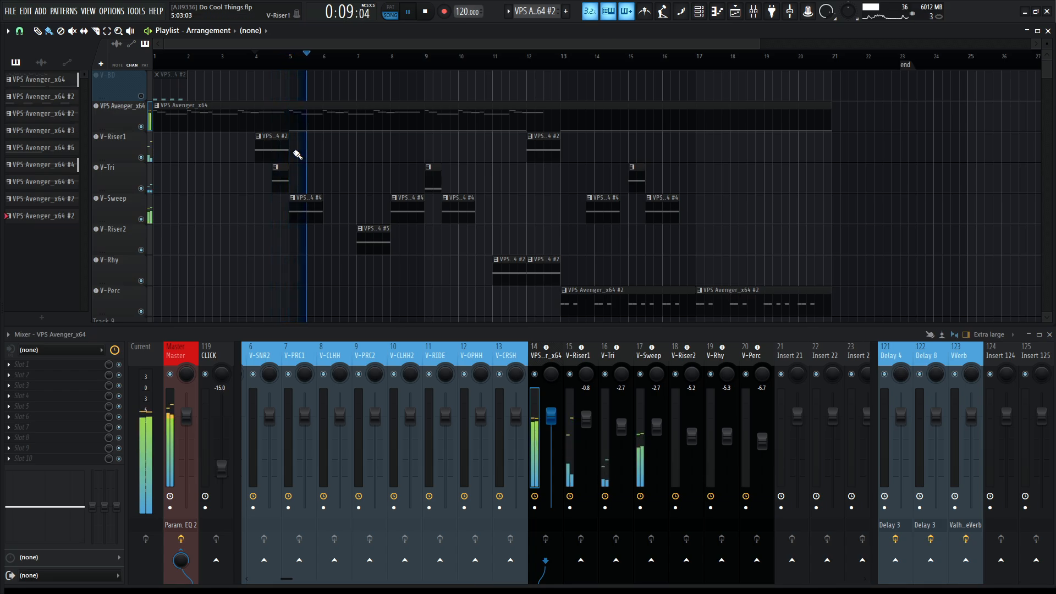
Step: Stop playback, solo the V-Riser1 mixer track and open its Avenger instrument with the whole interface in view
{"action": "key", "text": "space"}
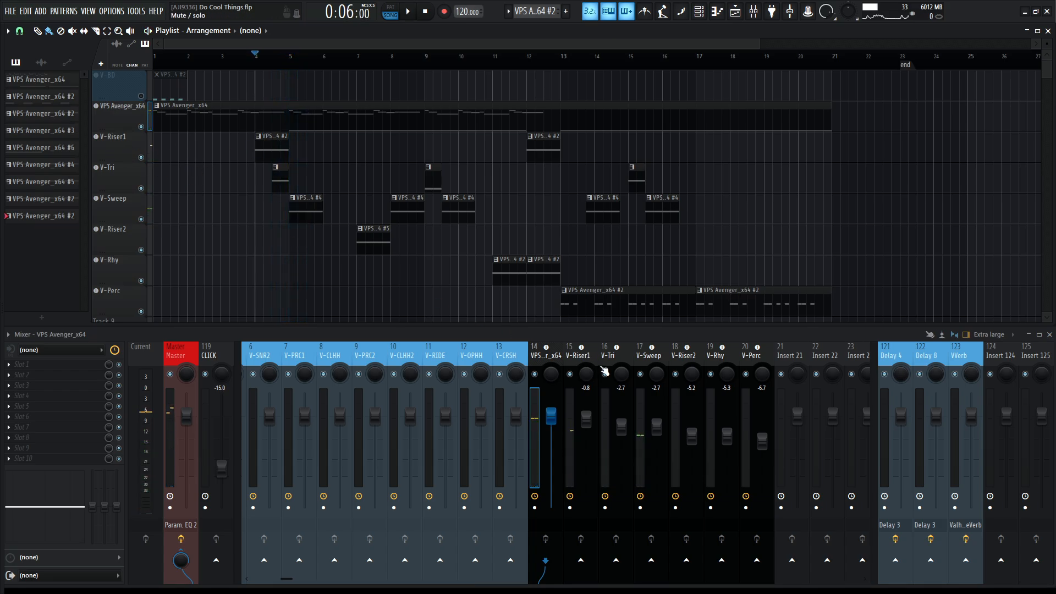
{"action": "right_click", "coordinate": [570, 374]}
{"action": "left_click", "coordinate": [117, 138]}
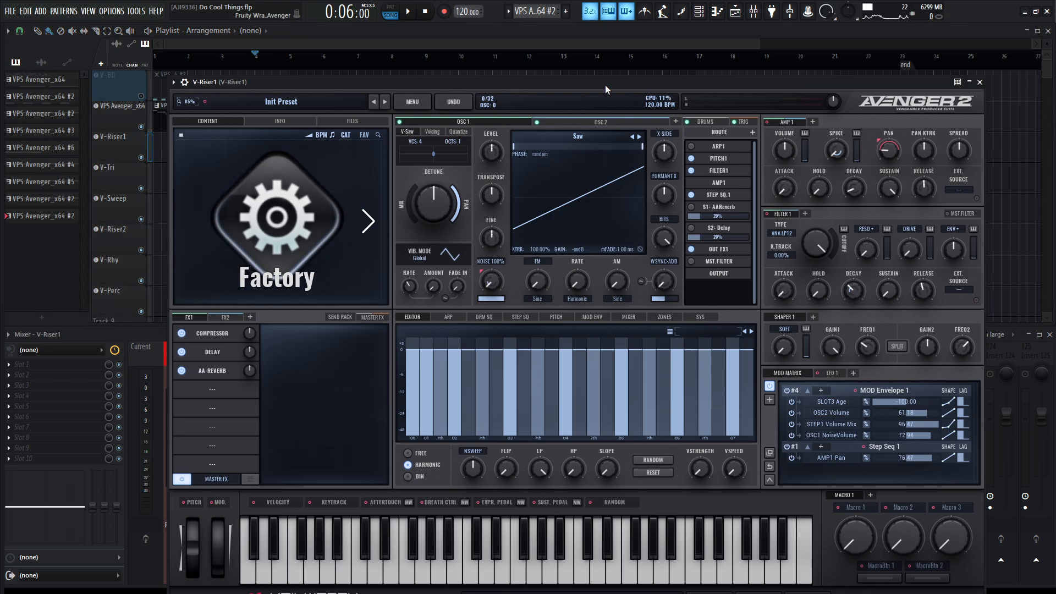
{"action": "left_click_drag", "start_coordinate": [630, 85], "coordinate": [577, 48]}
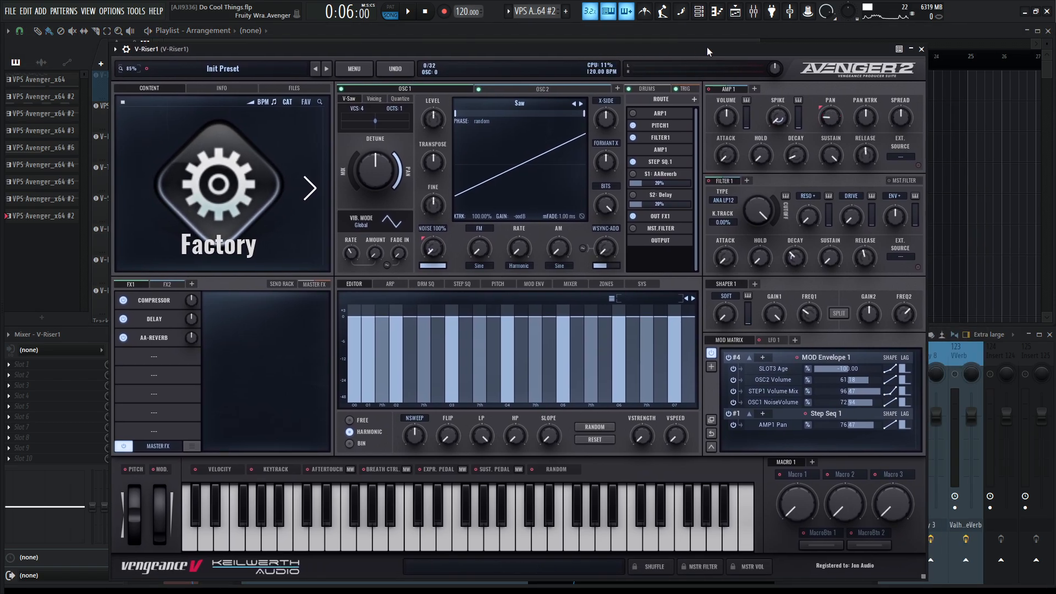
{"action": "left_click_drag", "start_coordinate": [682, 53], "coordinate": [714, 32]}
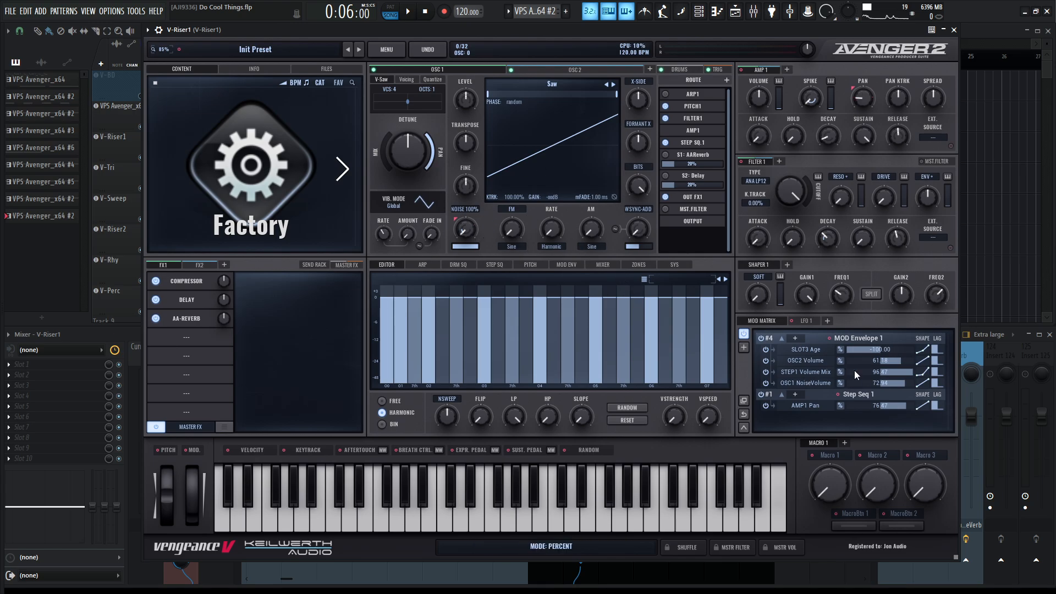
Step: Audition the soloed V-Riser1 clip twice from bar 4 with its instrument open
{"action": "key", "text": "space"}
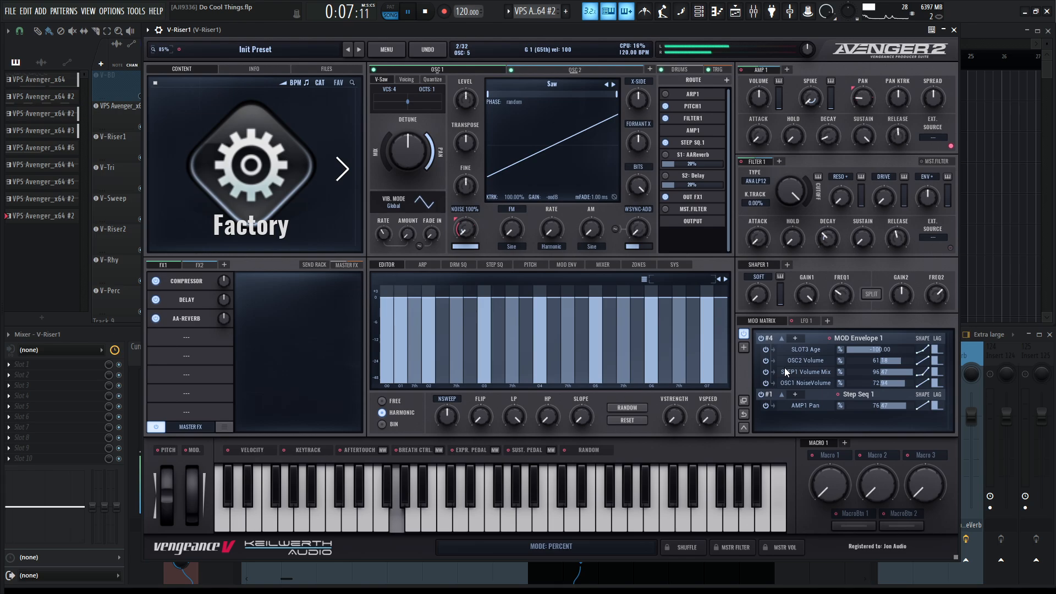
{"action": "key", "text": "space"}
{"action": "key", "text": "space"}
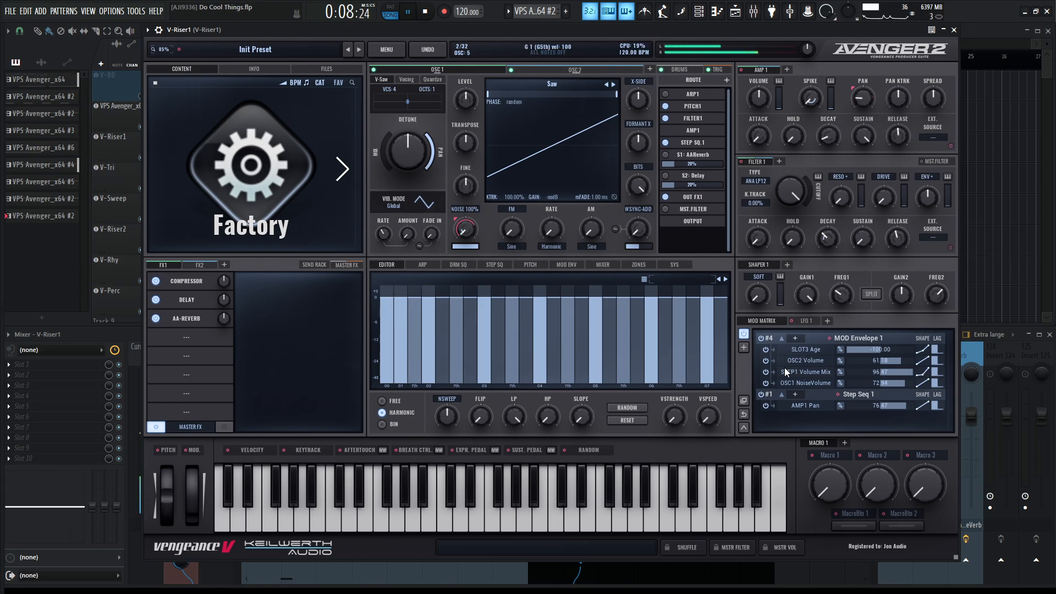
{"action": "key", "text": "space"}
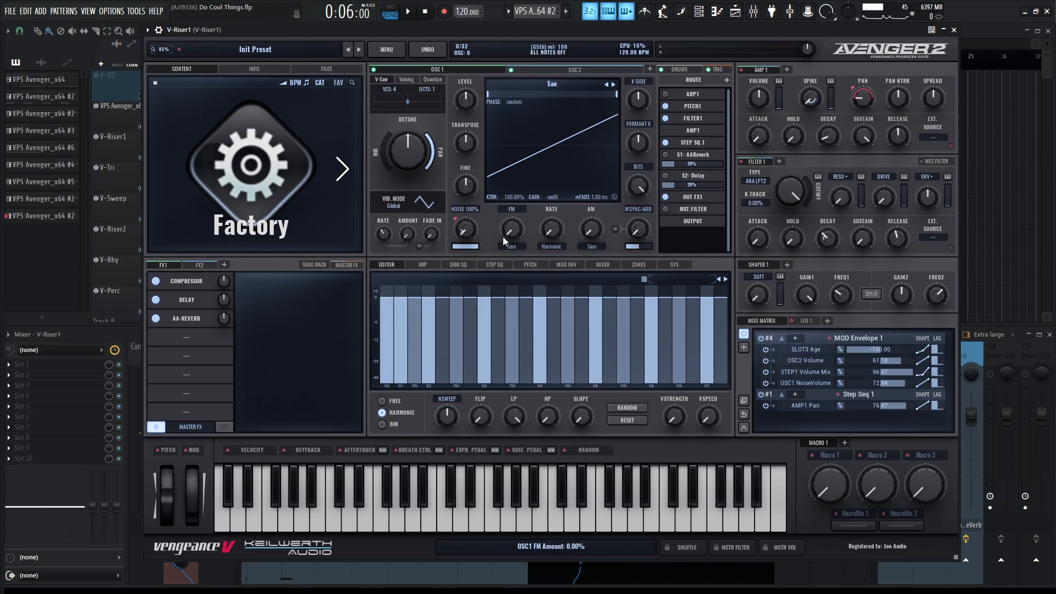
Step: Show MOD Envelope 1 and replay the riser from bar 4 to examine how the envelope drives the OSC 1 noise volume
{"action": "left_click", "coordinate": [565, 265]}
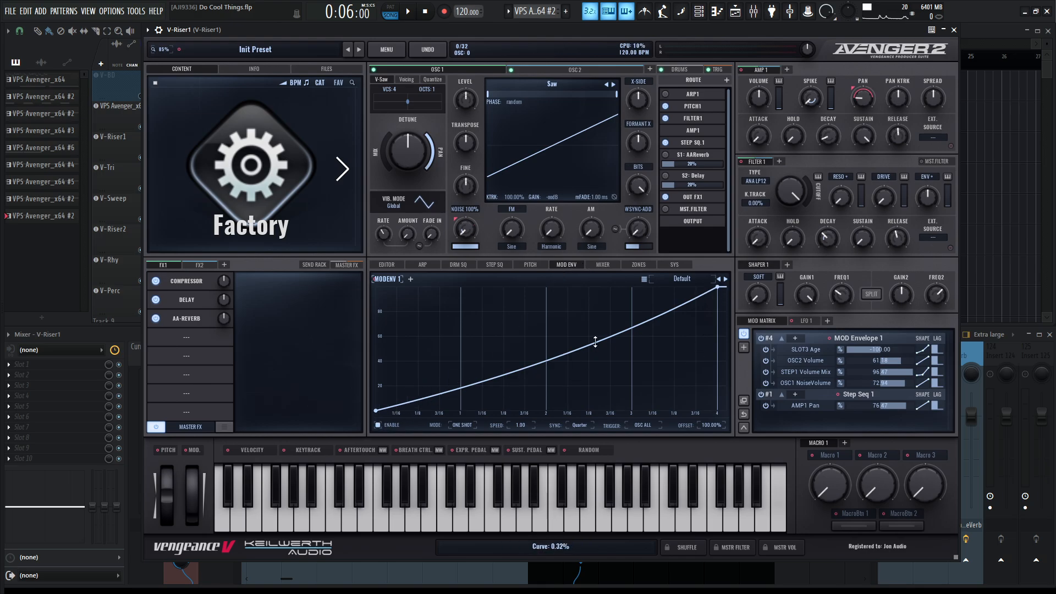
{"action": "left_click_drag", "start_coordinate": [549, 361], "coordinate": [549, 359]}
{"action": "key", "text": "space"}
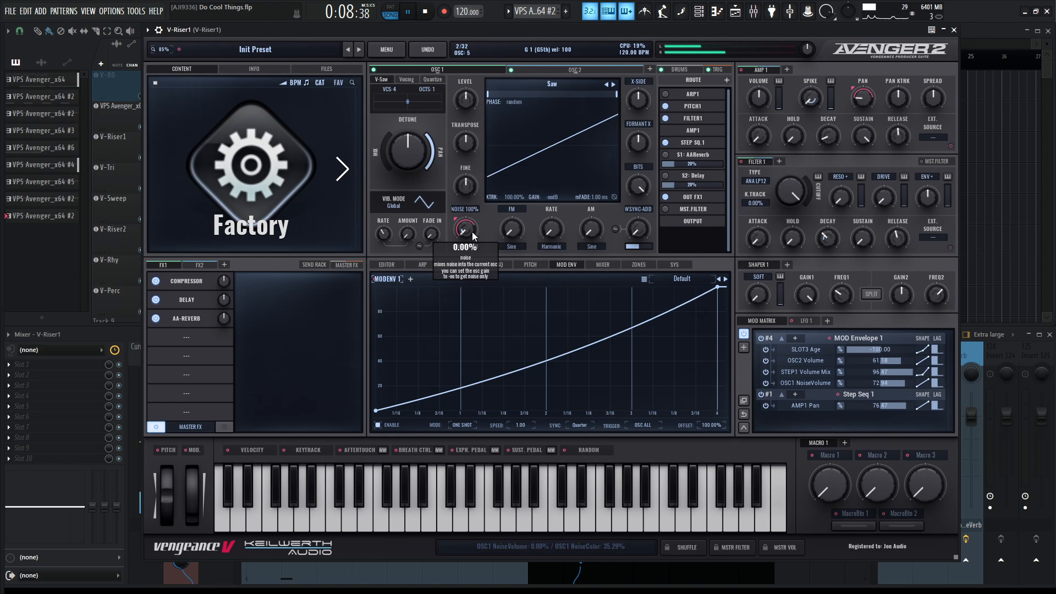
{"action": "key", "text": "space"}
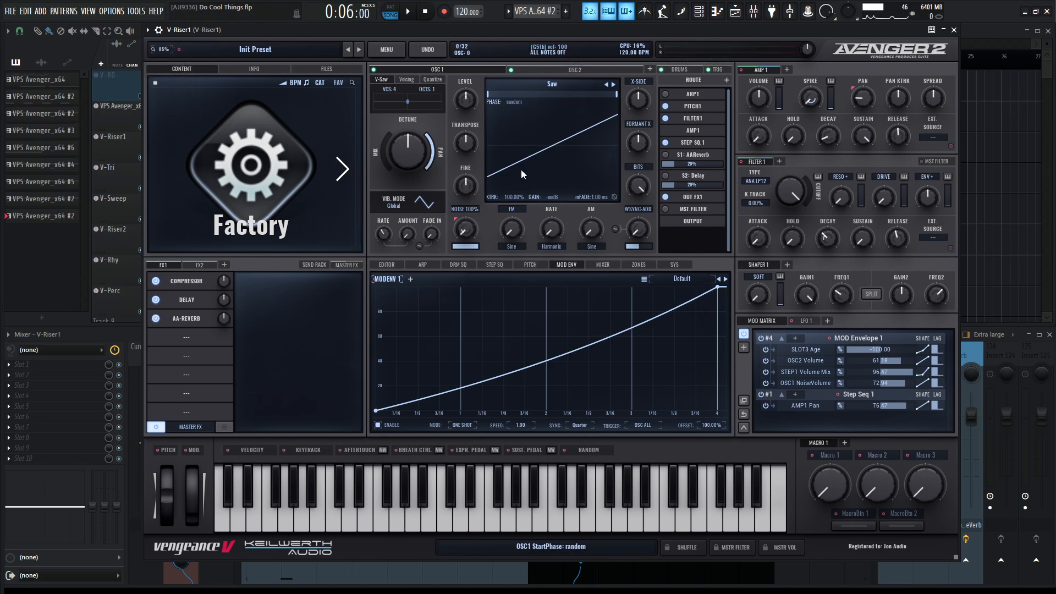
{"action": "mouse_move", "coordinate": [464, 234]}
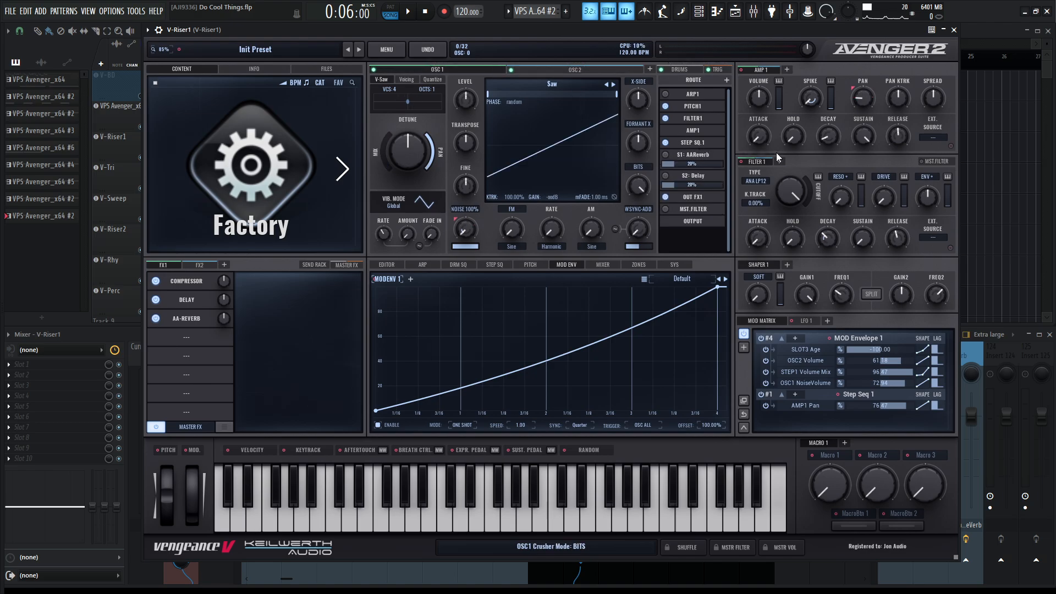
Step: Examine step sequencer 1 and its volume mix control alongside MOD Envelope 1
{"action": "left_click", "coordinate": [495, 265]}
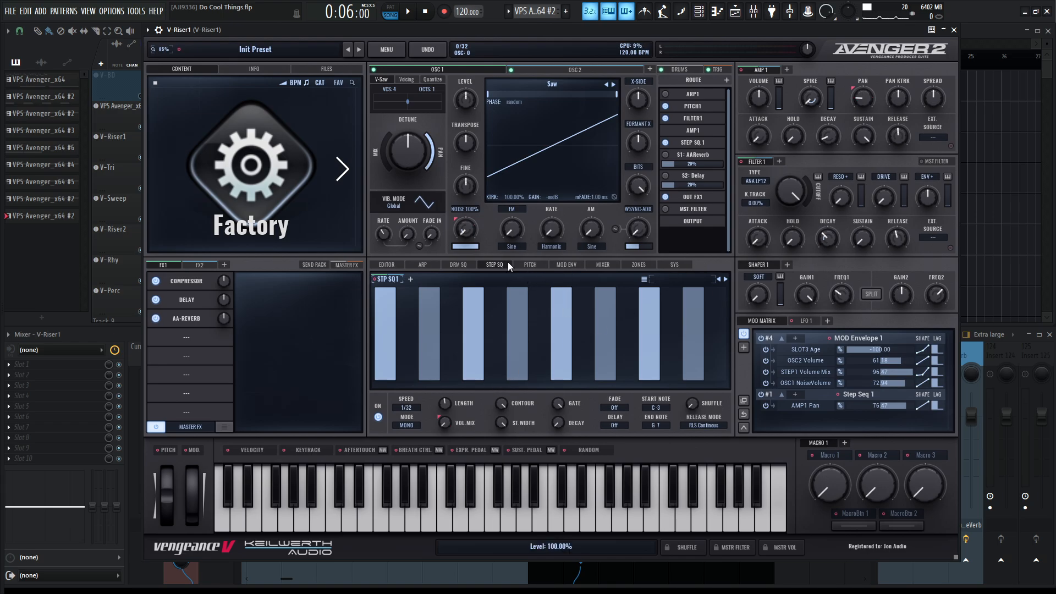
{"action": "left_click", "coordinate": [570, 266]}
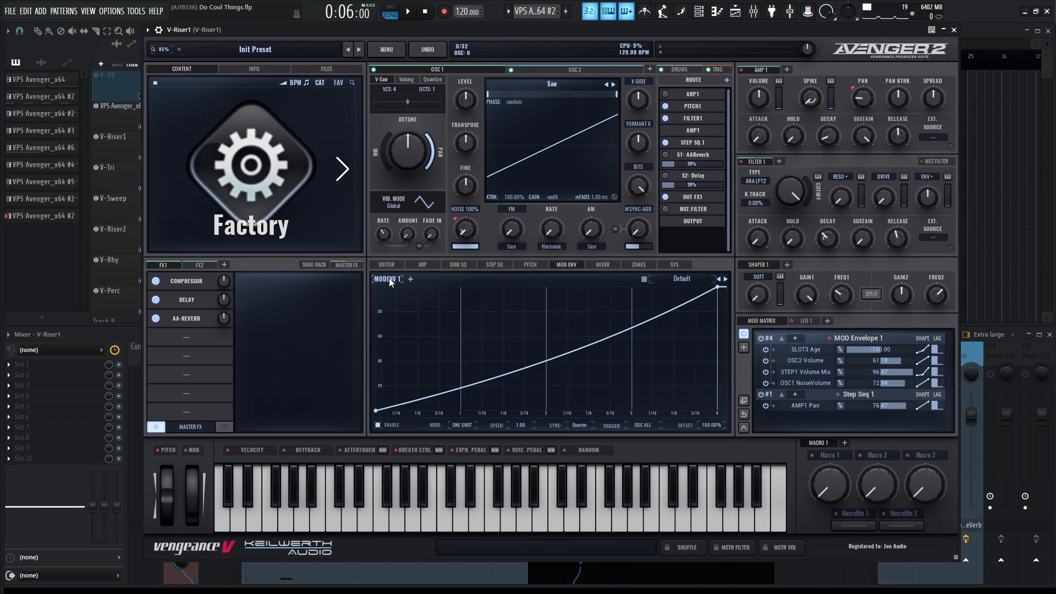
{"action": "left_click", "coordinate": [506, 266]}
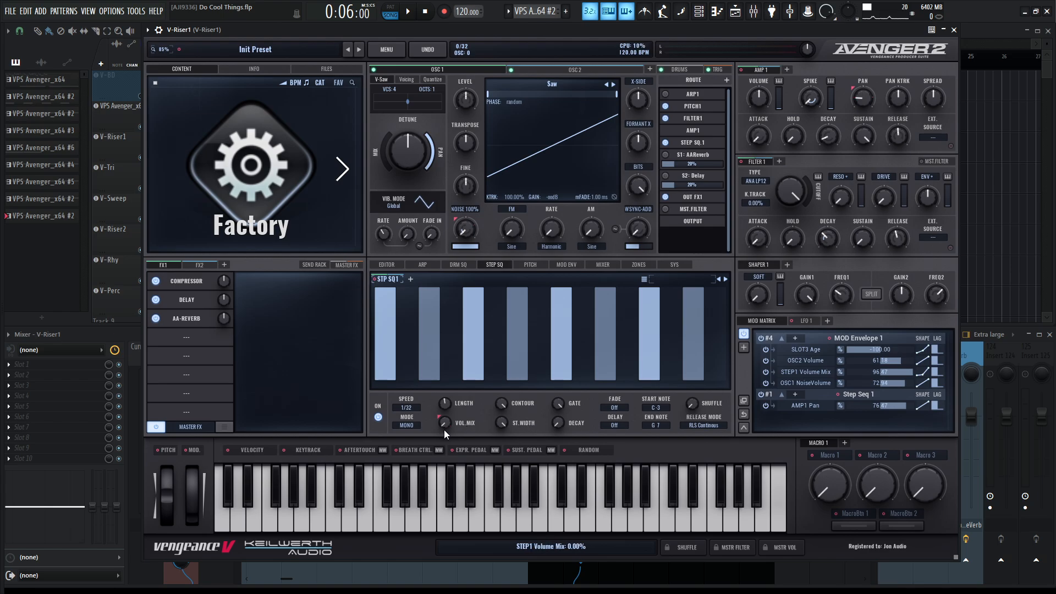
{"action": "mouse_move", "coordinate": [444, 428]}
Step: View the modulation curve for STEP1 Volume Mix, audition its effect with test notes, and return to the modulation matrix
{"action": "left_click", "coordinate": [922, 372]}
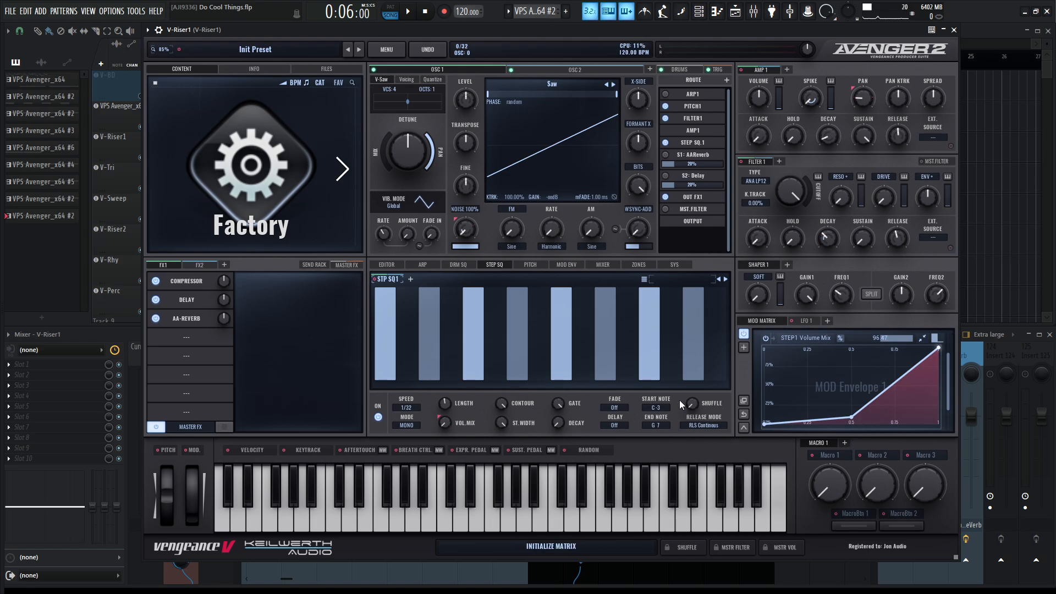
{"action": "key", "text": "b"}
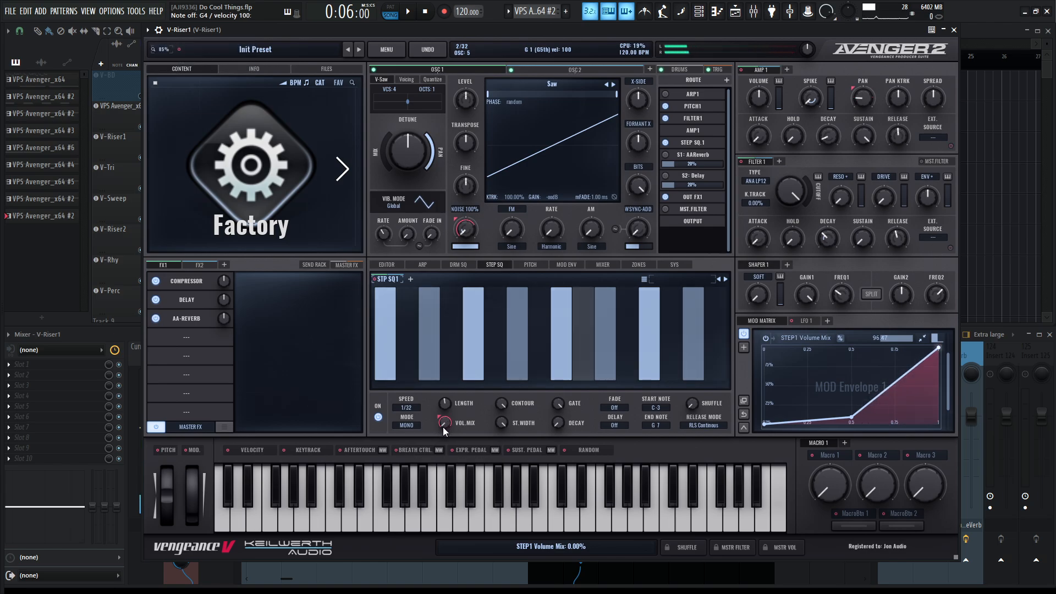
{"action": "key", "text": "b"}
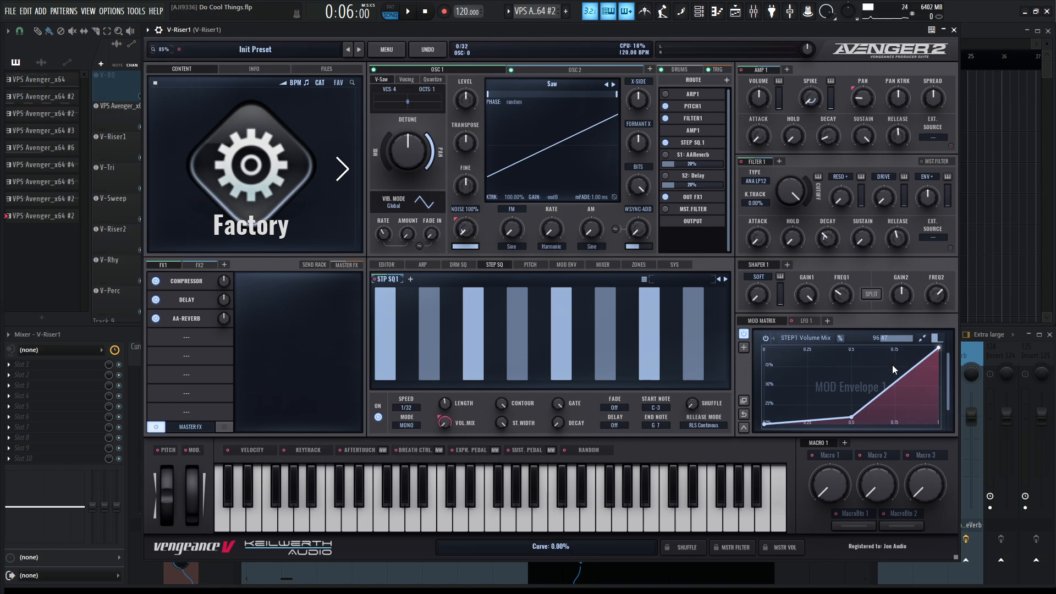
{"action": "left_click", "coordinate": [925, 336]}
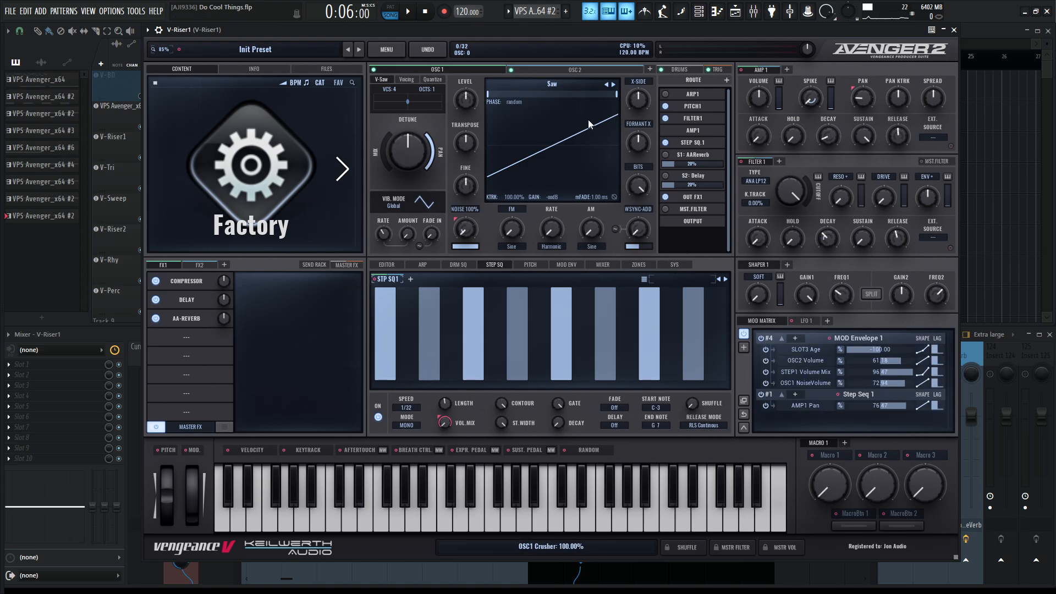
Step: Audition and examine OSC 2, and check the OSC 1 routing and the FX2 effects chain
{"action": "left_click", "coordinate": [579, 69]}
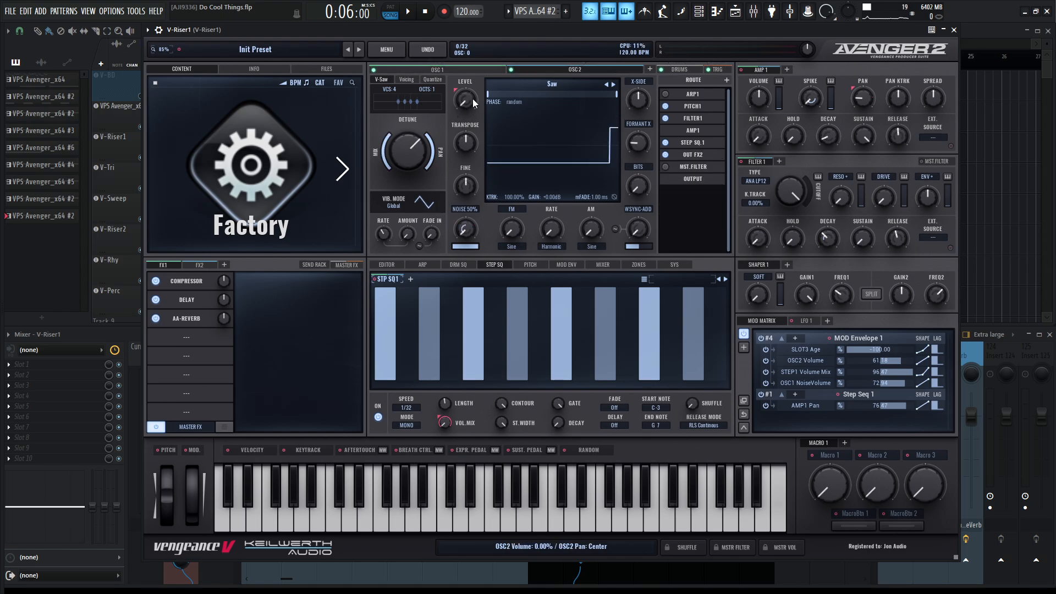
{"action": "key", "text": "b"}
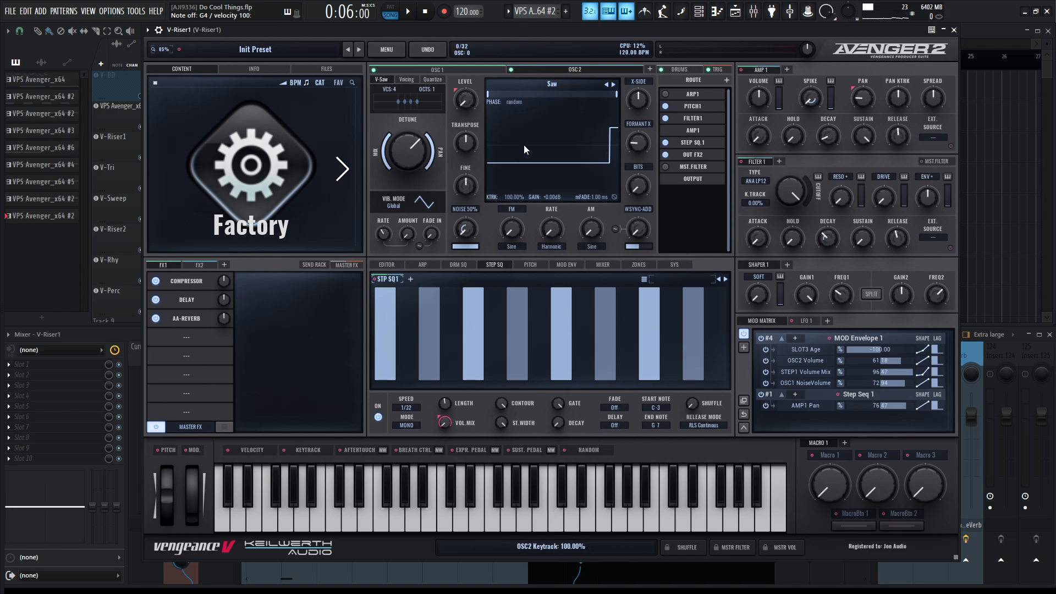
{"action": "left_click", "coordinate": [455, 66]}
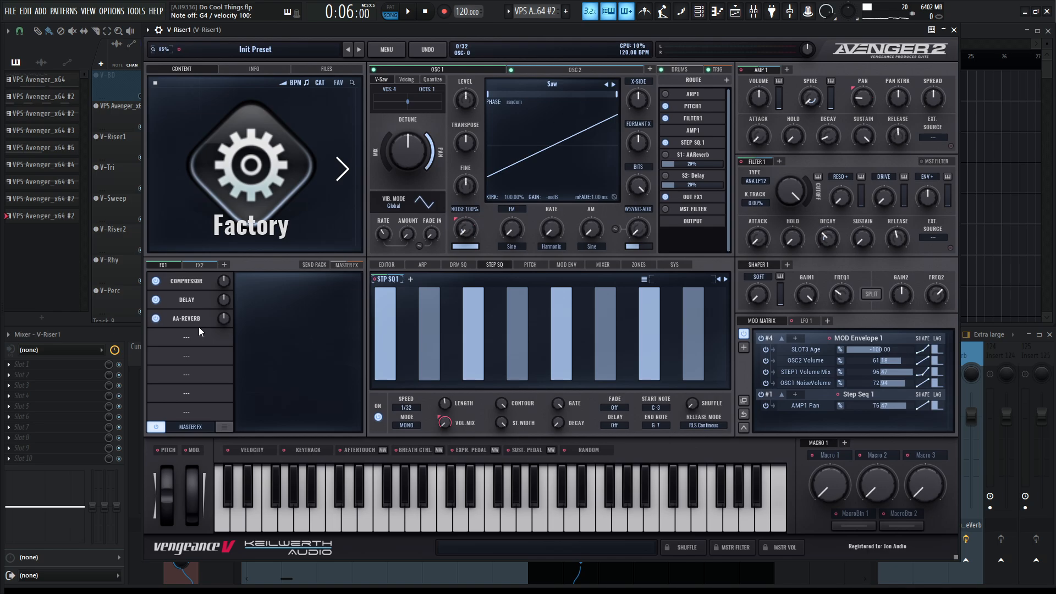
{"action": "left_click", "coordinate": [201, 267]}
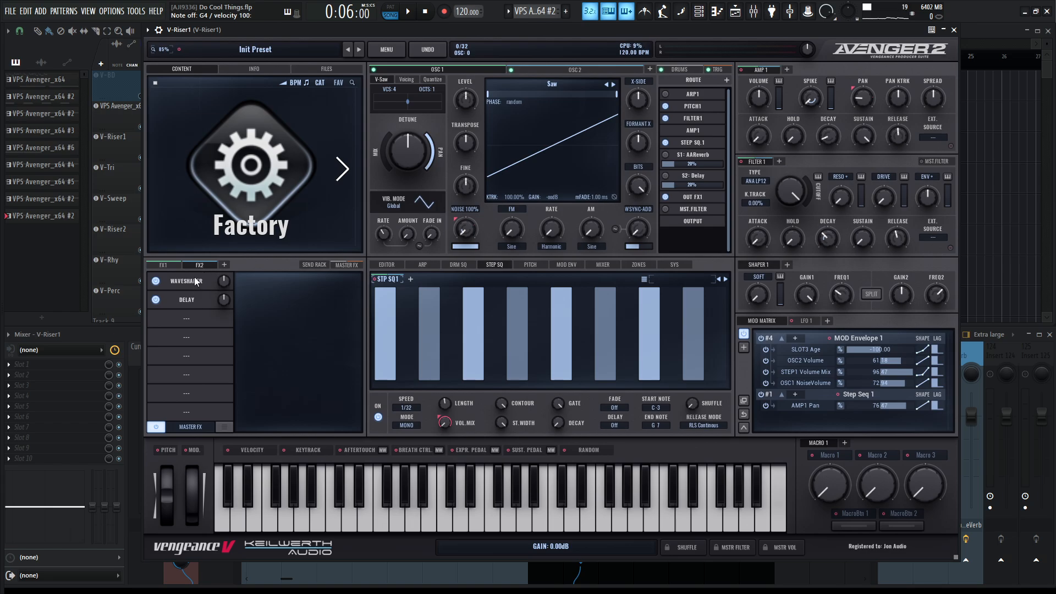
{"action": "left_click", "coordinate": [572, 69]}
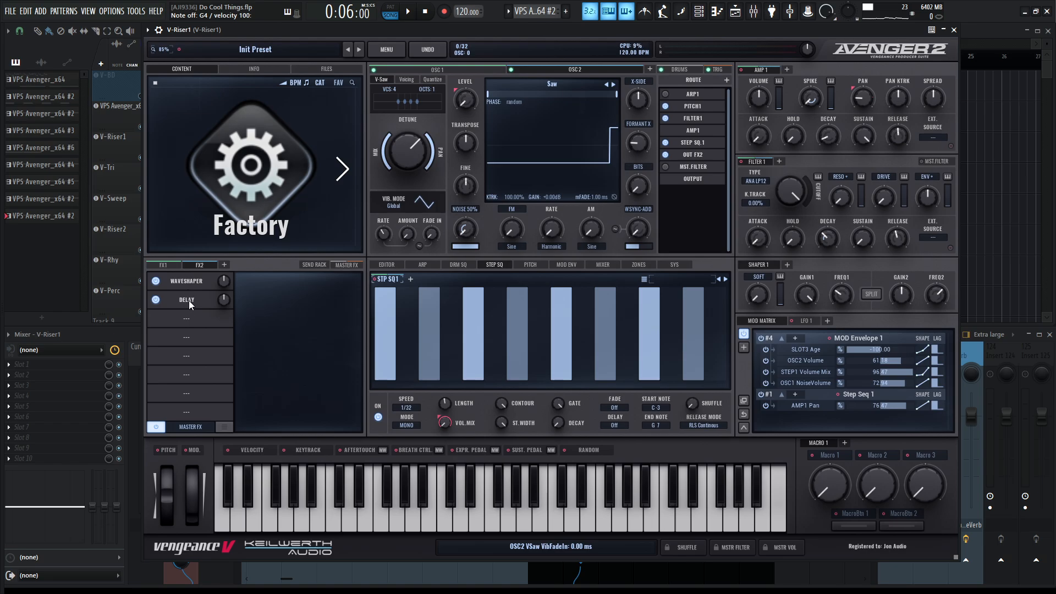
Step: Open the Vinylizer in the master effects and audition it with its SLOT3 Age modulation temporarily disabled
{"action": "left_click", "coordinate": [345, 267]}
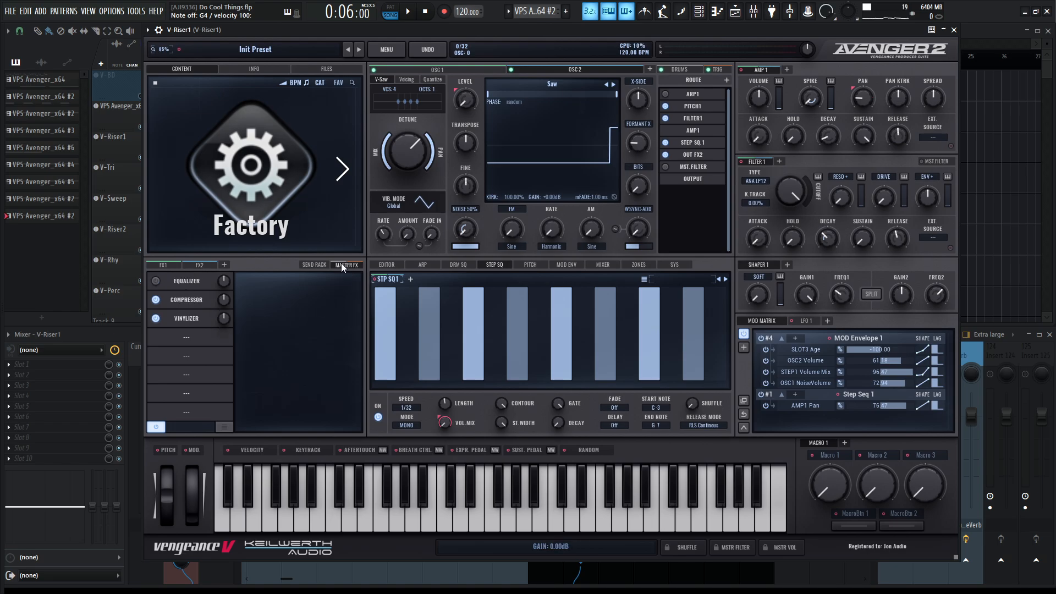
{"action": "left_click", "coordinate": [194, 321]}
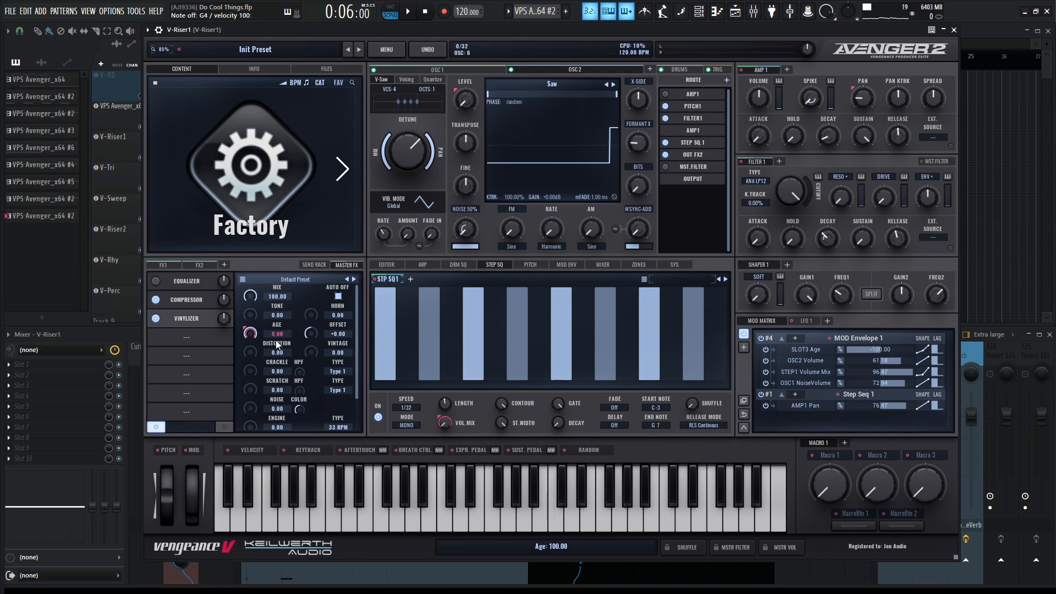
{"action": "left_click", "coordinate": [765, 349]}
{"action": "key", "text": "b"}
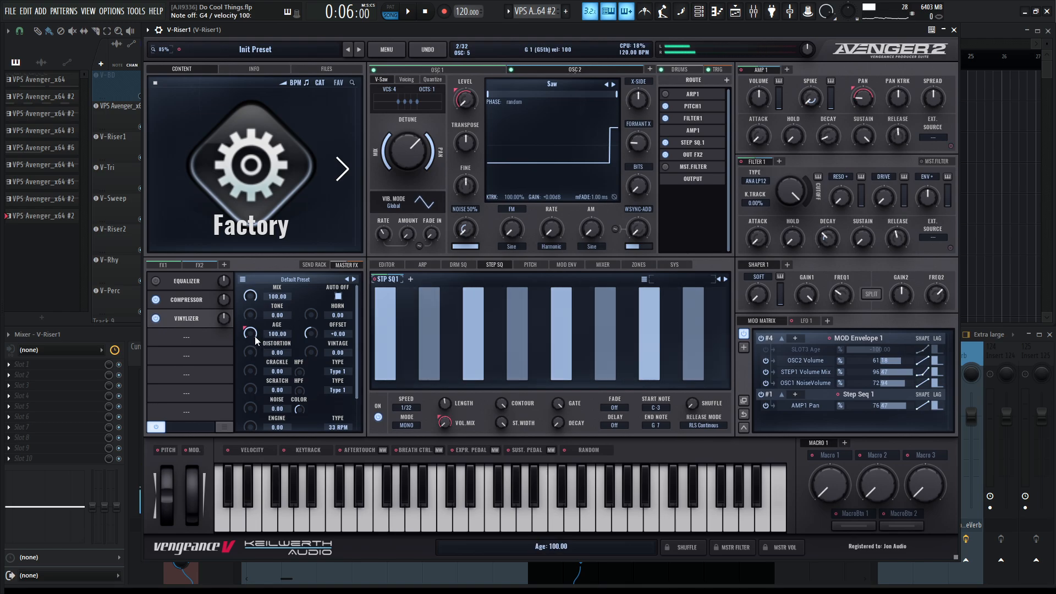
{"action": "left_click_drag", "start_coordinate": [252, 332], "coordinate": [259, 313]}
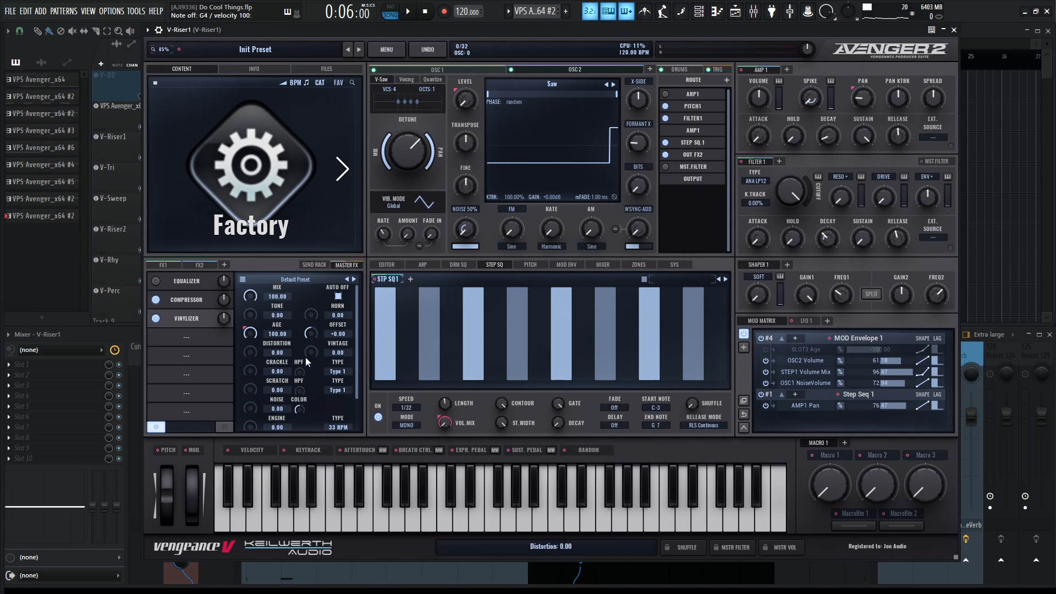
{"action": "left_click", "coordinate": [765, 349]}
Step: View the SLOT3 Age modulation curve and close the V-Riser1 instrument
{"action": "left_click", "coordinate": [926, 351]}
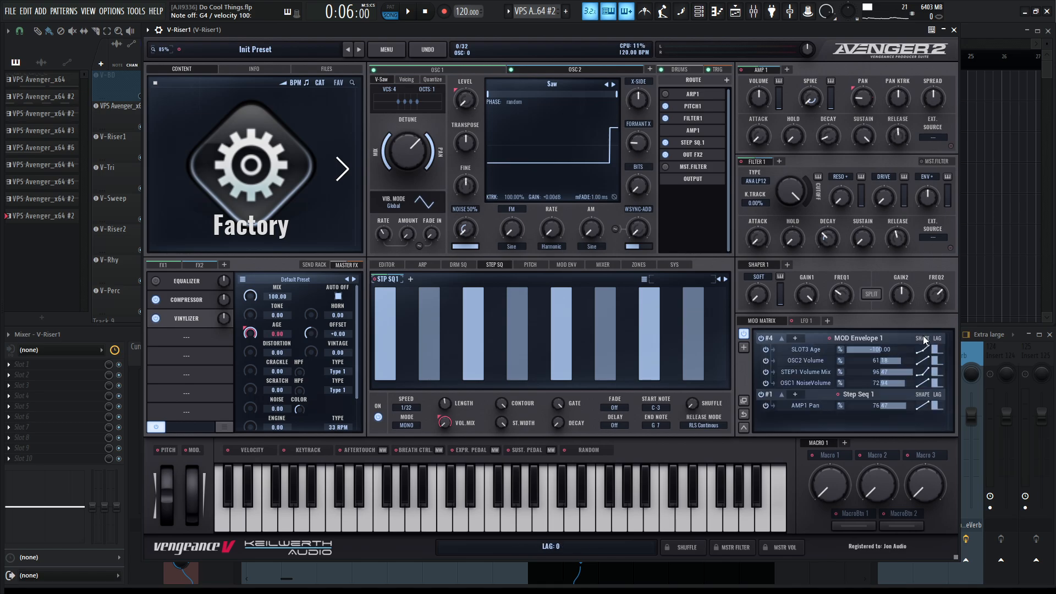
{"action": "left_click", "coordinate": [923, 338]}
{"action": "left_click", "coordinate": [956, 31]}
Step: Replace the V-Riser1 solo with a V-Tri solo and audition its first clip from the middle of bar 4
{"action": "left_click", "coordinate": [123, 172]}
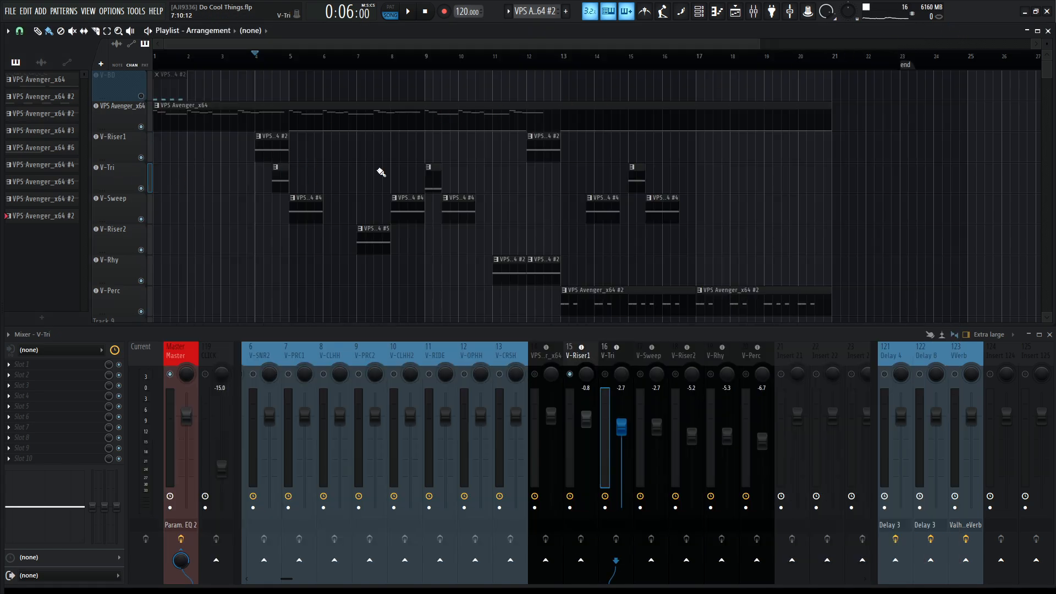
{"action": "left_click", "coordinate": [279, 64]}
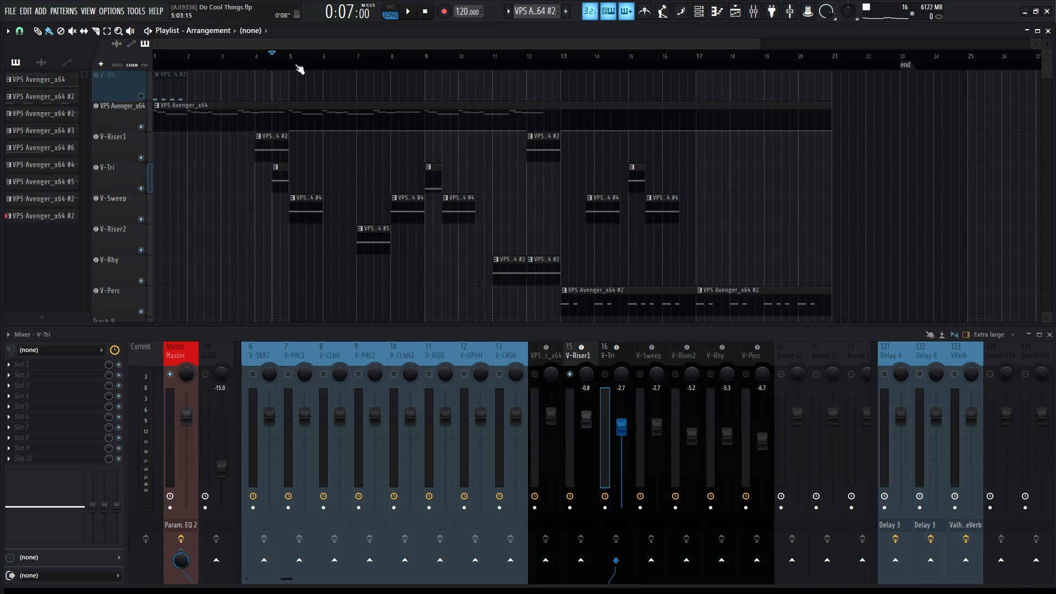
{"action": "right_click", "coordinate": [605, 379]}
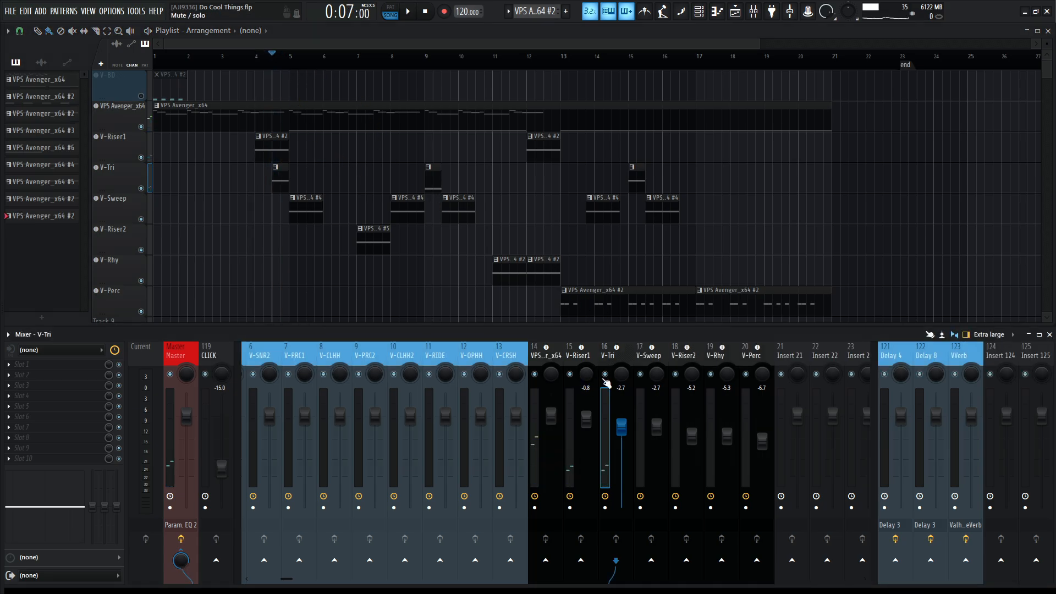
{"action": "right_click", "coordinate": [605, 379]}
{"action": "key", "text": "space"}
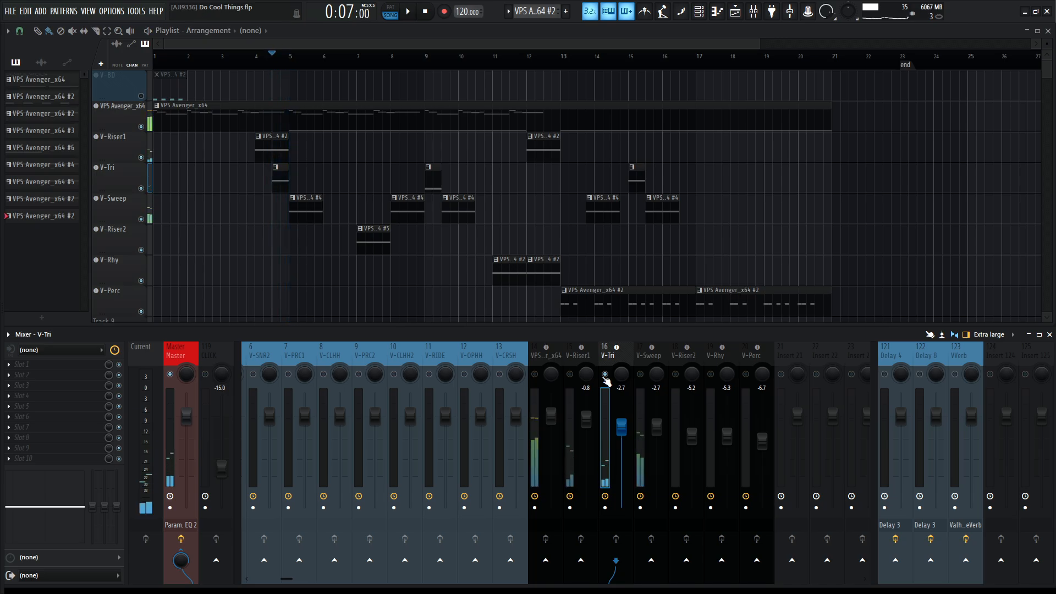
Step: Check the first V-Tri clip's note in the piano roll and open the Waveshaper settings in the V-Tri instrument's FX1 chain
{"action": "double_click", "coordinate": [278, 175]}
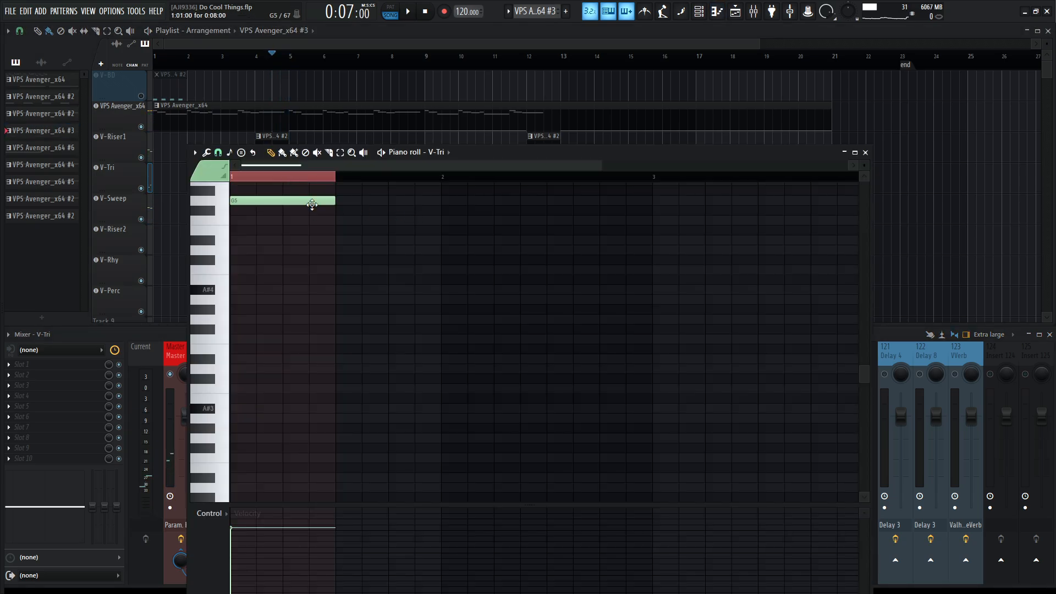
{"action": "left_click", "coordinate": [865, 152]}
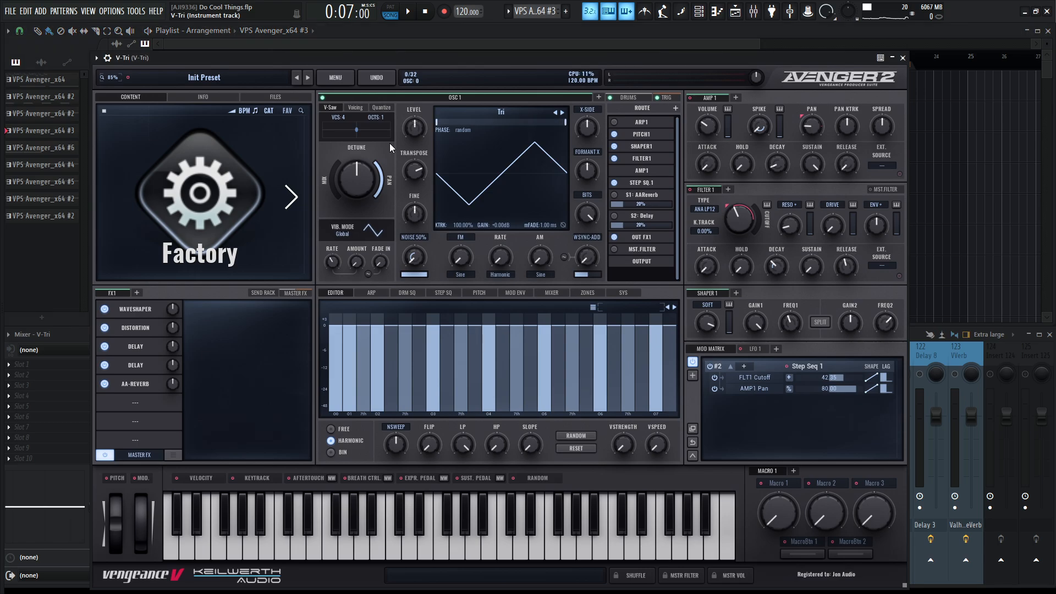
{"action": "left_click", "coordinate": [135, 310]}
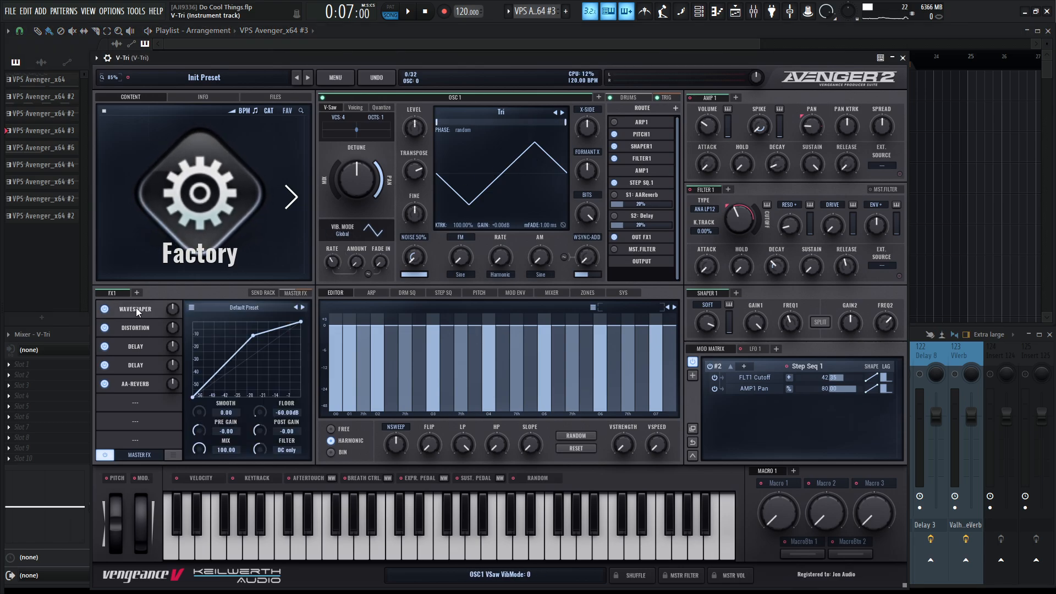
Step: Examine the Distortion, both Delay and the AA-Reverb settings in the V-Tri instrument's FX1 chain
{"action": "left_click", "coordinate": [145, 329]}
{"action": "left_click", "coordinate": [147, 350]}
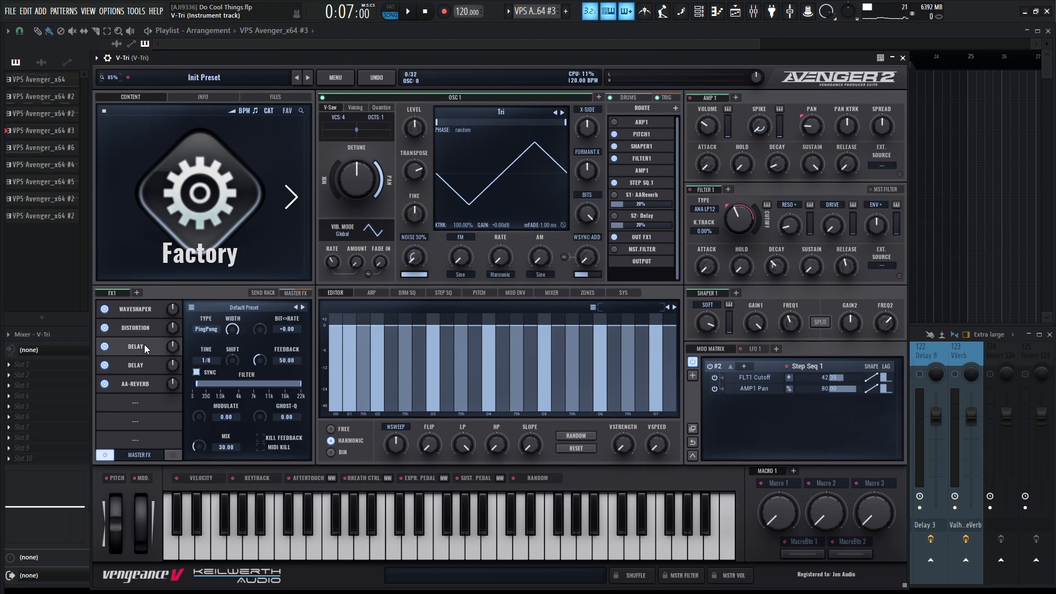
{"action": "left_click", "coordinate": [144, 368]}
{"action": "left_click", "coordinate": [143, 350]}
{"action": "left_click", "coordinate": [147, 365]}
{"action": "left_click", "coordinate": [138, 384]}
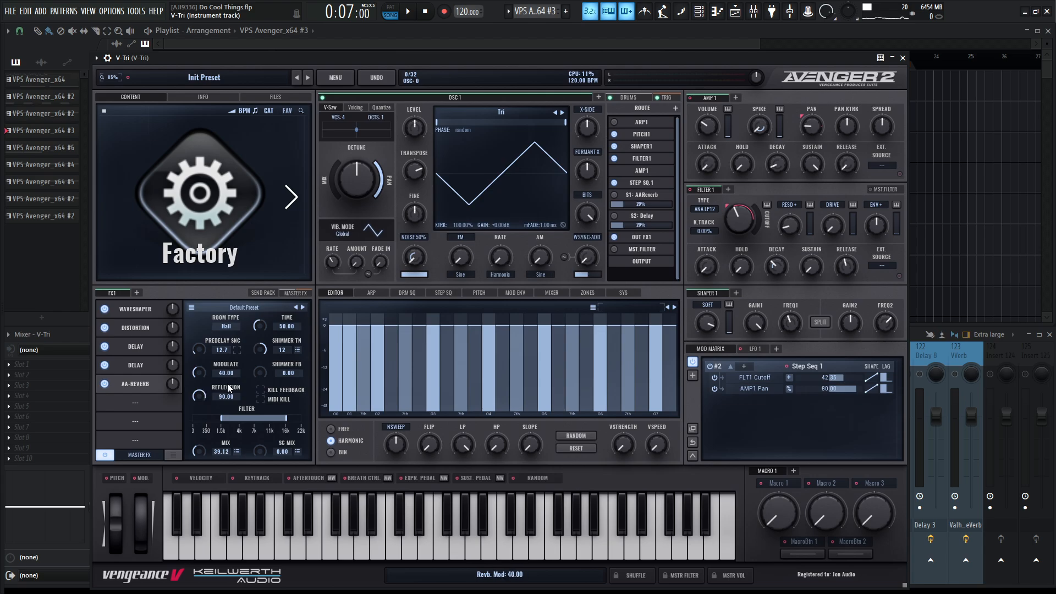
Step: Open the V-Tri step sequencer, inspect its Gate setting and audition test notes including G4, D5 and A#4
{"action": "key", "text": "b"}
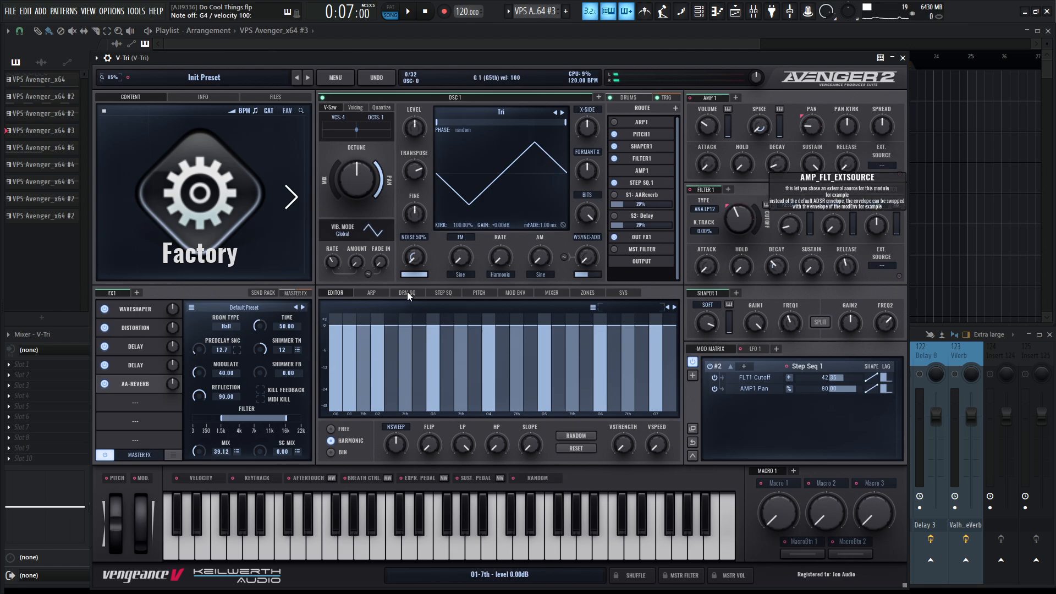
{"action": "left_click", "coordinate": [446, 294]}
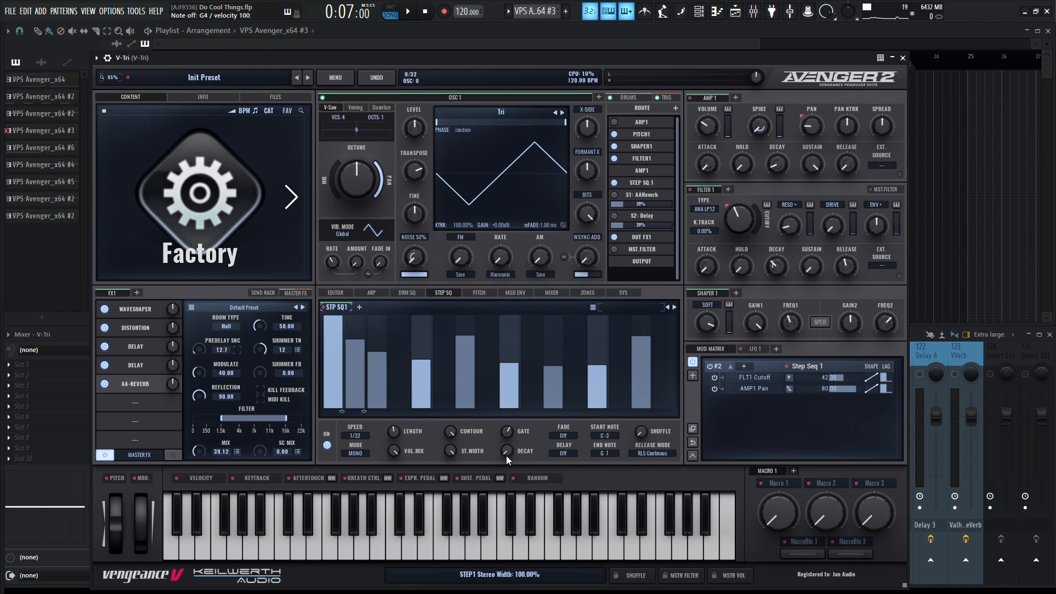
{"action": "mouse_move", "coordinate": [511, 432]}
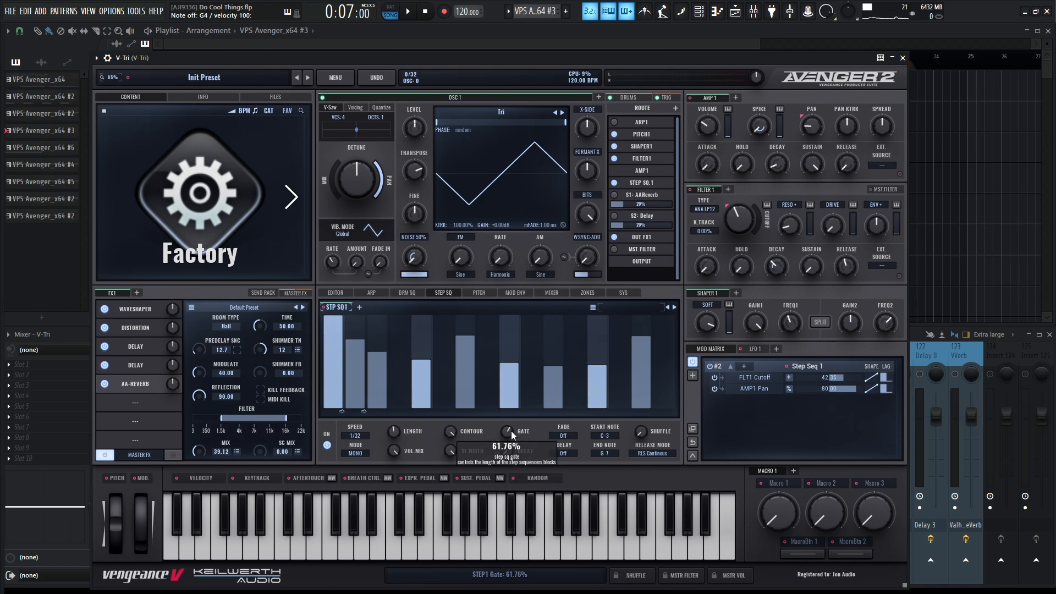
{"action": "key", "text": "b"}
{"action": "key", "text": "w"}
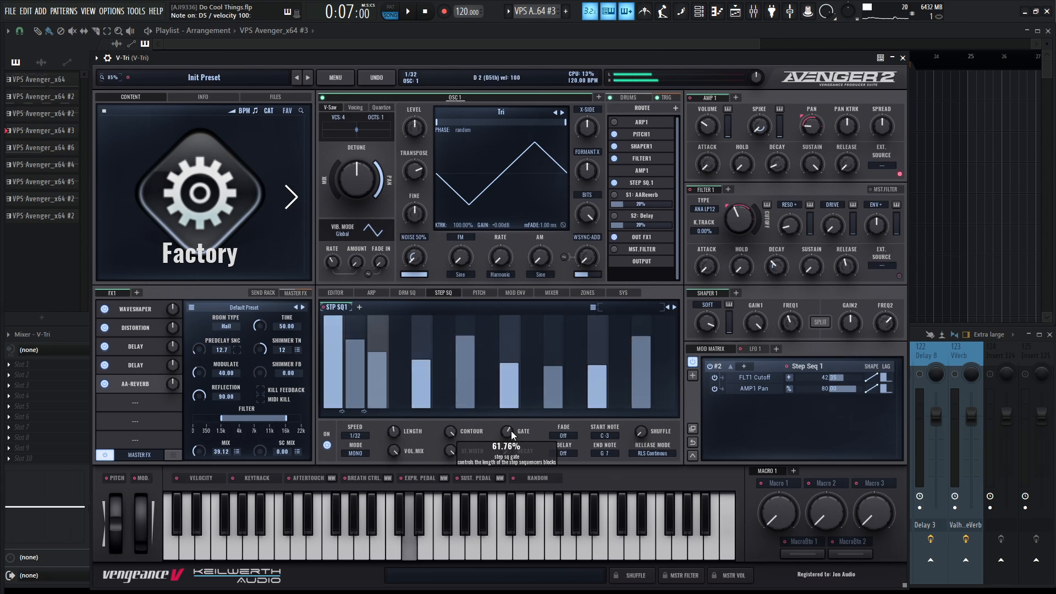
{"action": "key", "text": "b"}
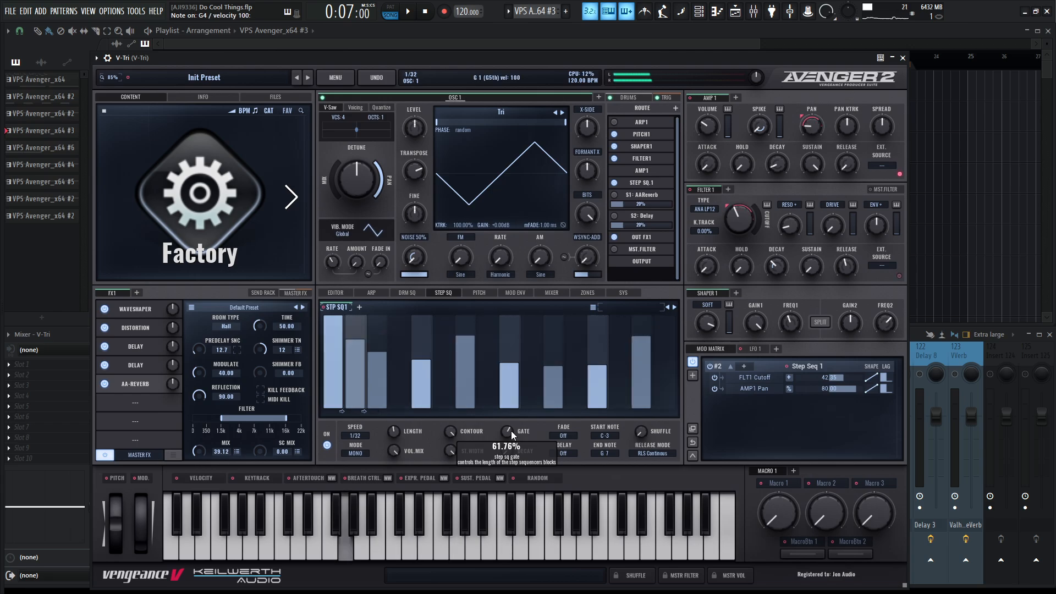
{"action": "key", "text": "j"}
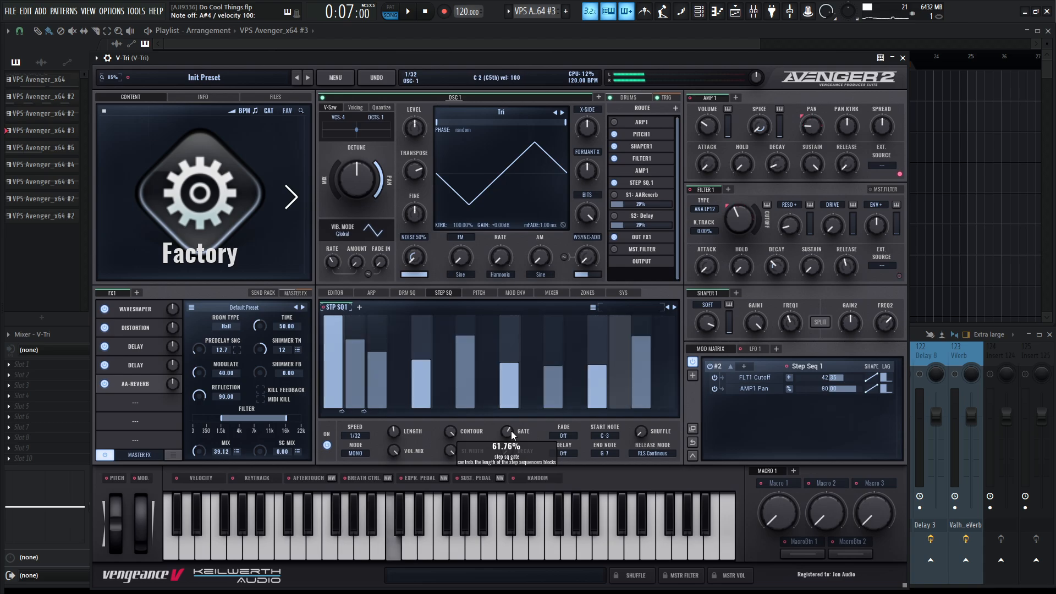
{"action": "key", "text": "b"}
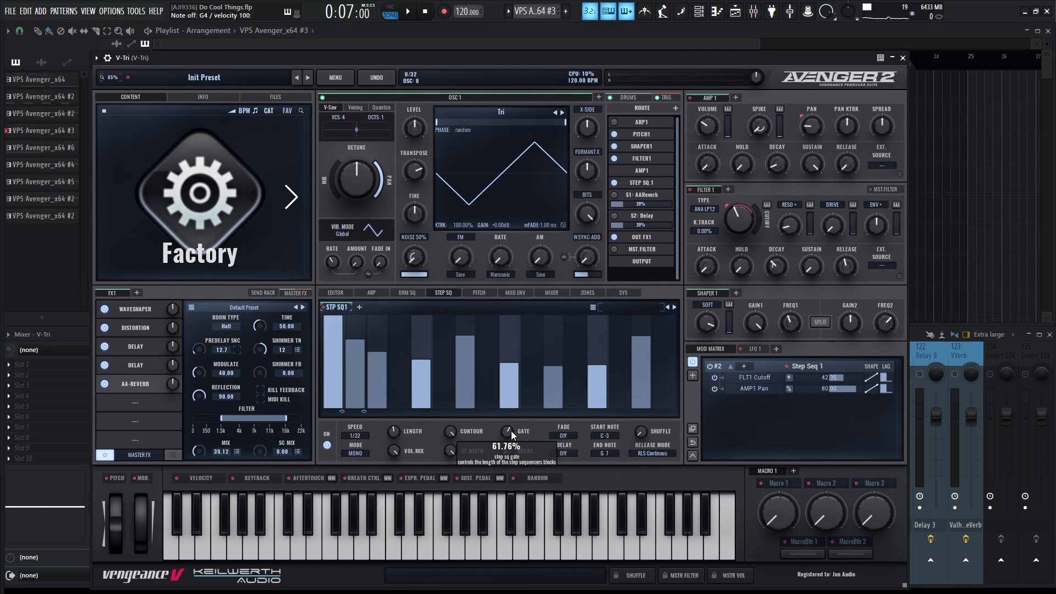
Step: Play more test notes through V-Tri to hear its pan and filter cutoff modulation, and close the instrument
{"action": "key", "text": "b"}
{"action": "key", "text": "b"}
{"action": "key", "text": "i"}
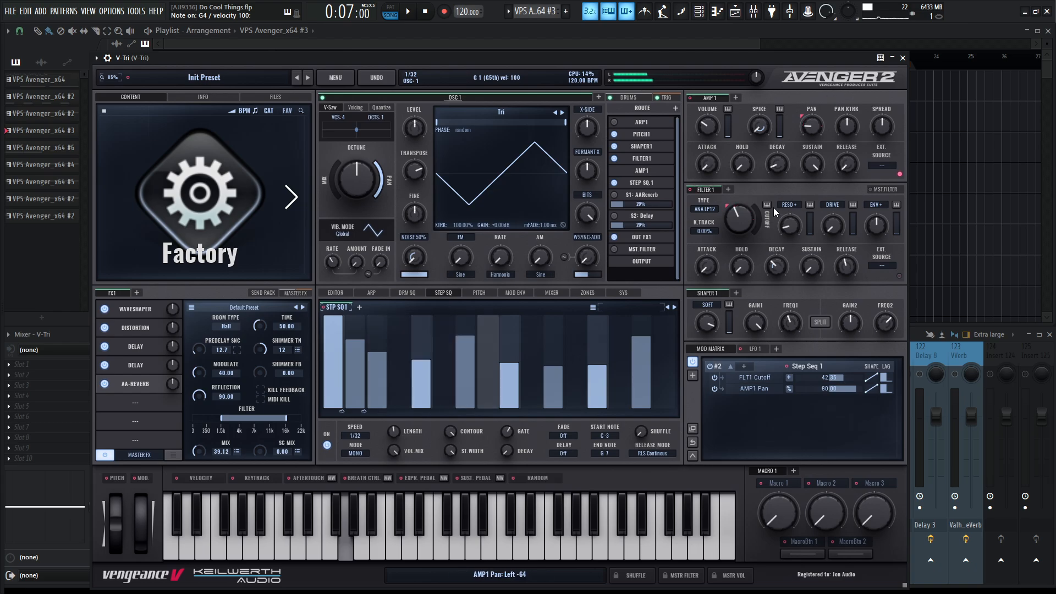
{"action": "left_click", "coordinate": [902, 58]}
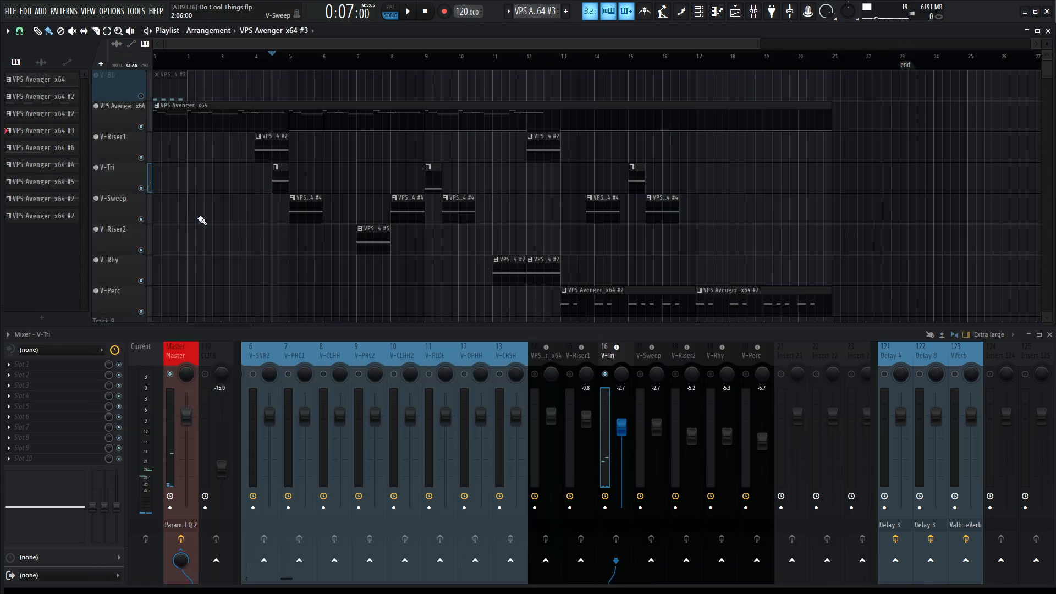
Step: Open the V-Sweep instrument and replace the V-Tri solo with a V-Sweep solo in the mixer
{"action": "left_click", "coordinate": [121, 207]}
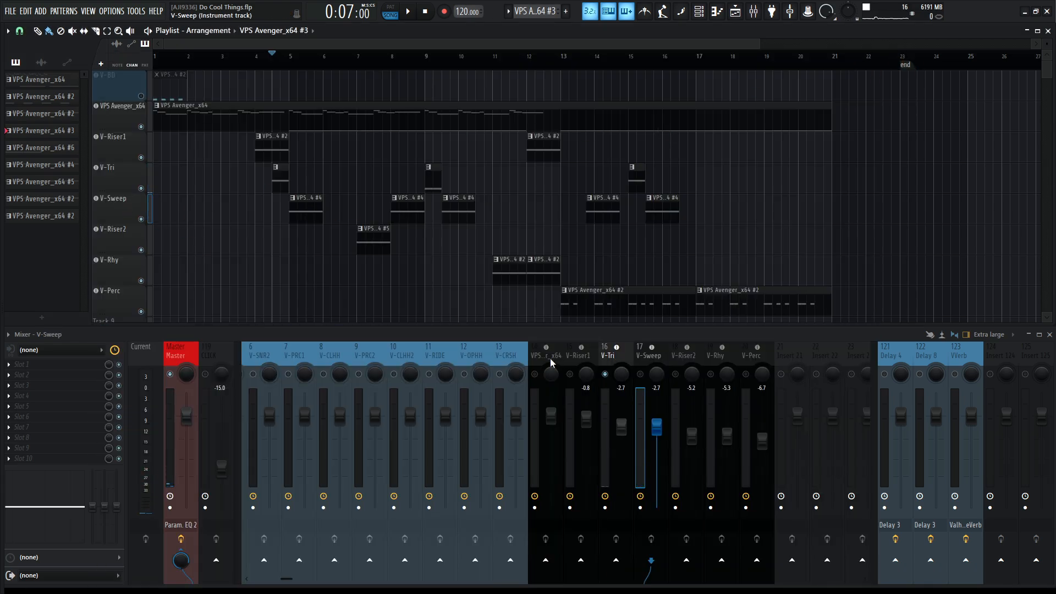
{"action": "left_click", "coordinate": [652, 348]}
{"action": "key", "text": "F9"}
{"action": "right_click", "coordinate": [605, 374]}
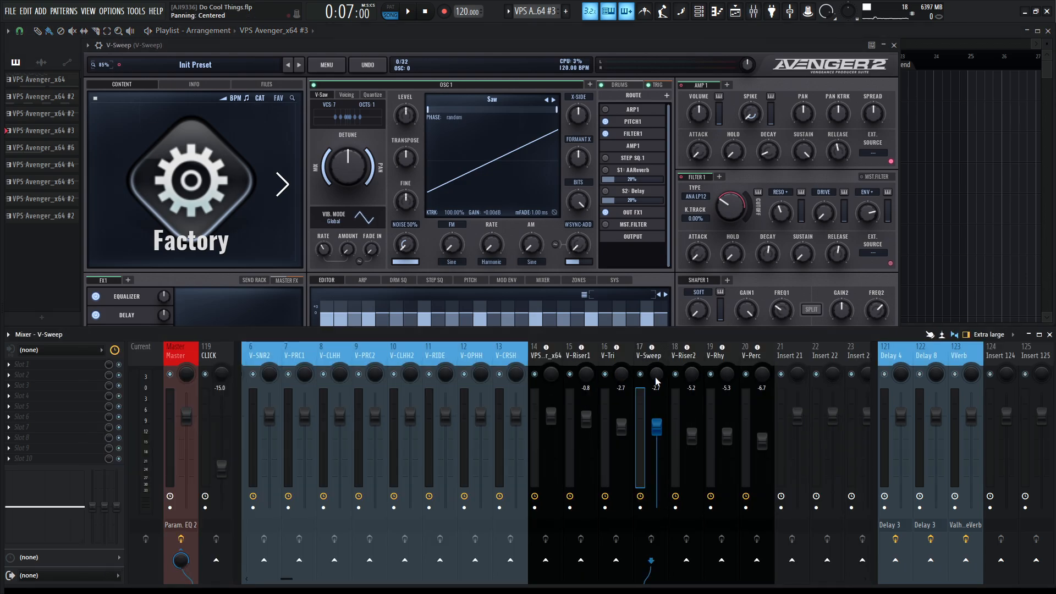
{"action": "right_click", "coordinate": [648, 376]}
{"action": "right_click", "coordinate": [641, 375]}
{"action": "key", "text": "F9"}
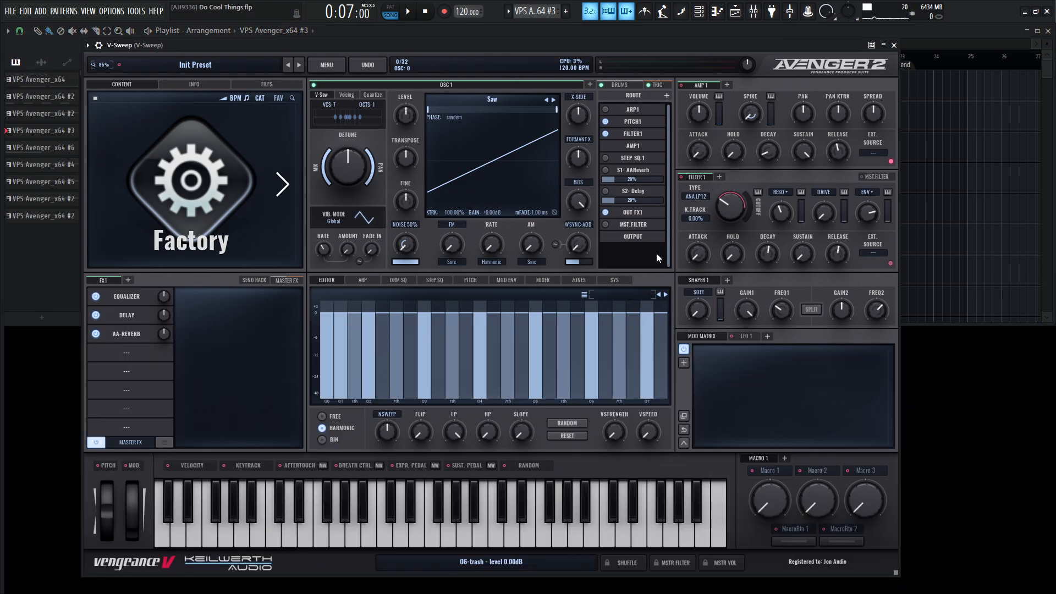
Step: Audition V-Sweep with test notes including G4, D4 and G3 while checking the FILTER 1 resonance
{"action": "key", "text": "space"}
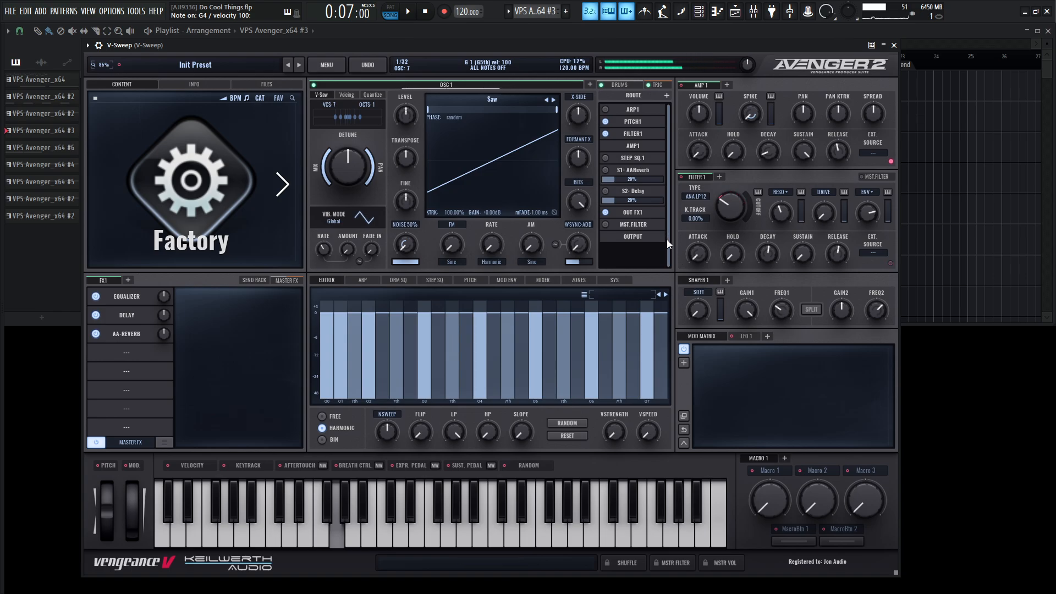
{"action": "key", "text": "space"}
{"action": "key", "text": "w"}
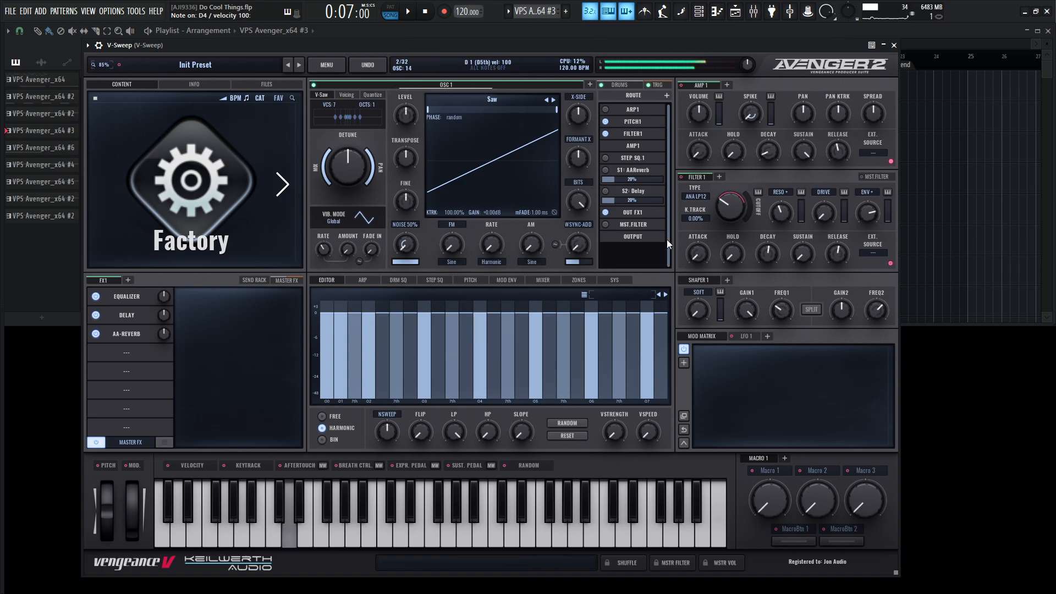
{"action": "key", "text": "n"}
{"action": "key", "text": "b"}
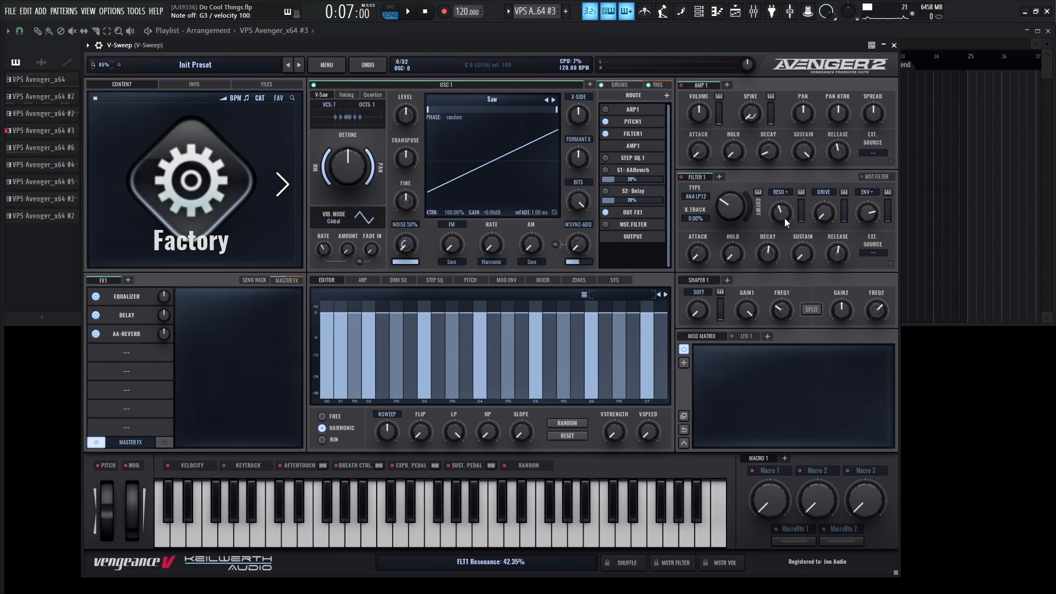
{"action": "mouse_move", "coordinate": [781, 217]}
{"action": "key", "text": "b"}
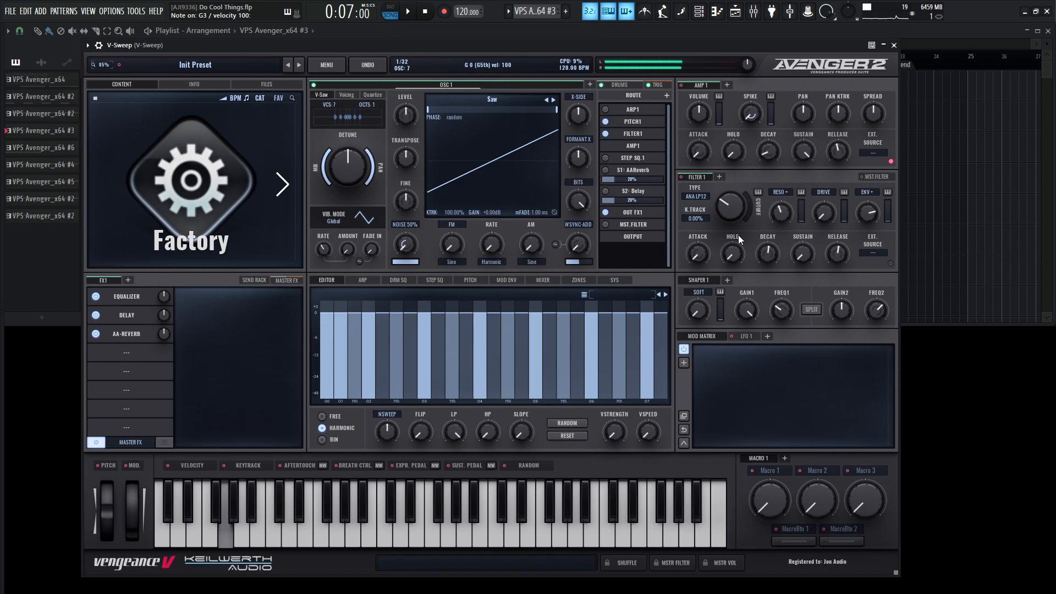
Step: Examine the Equalizer, Delay and AA-Reverb settings in V-Sweep's FX1 chain and close the instrument
{"action": "left_click", "coordinate": [134, 298]}
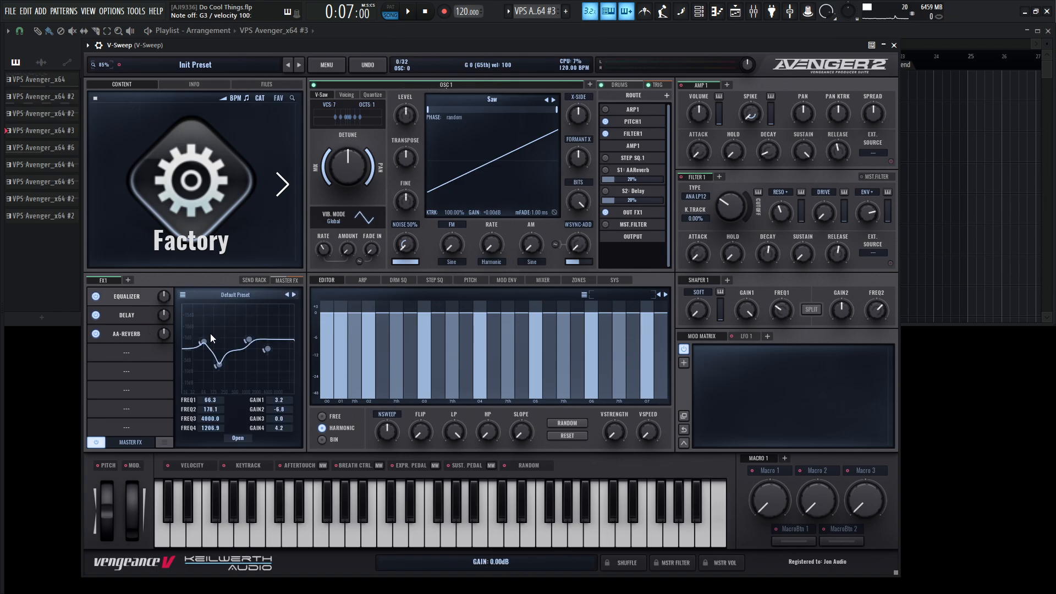
{"action": "mouse_move", "coordinate": [218, 365]}
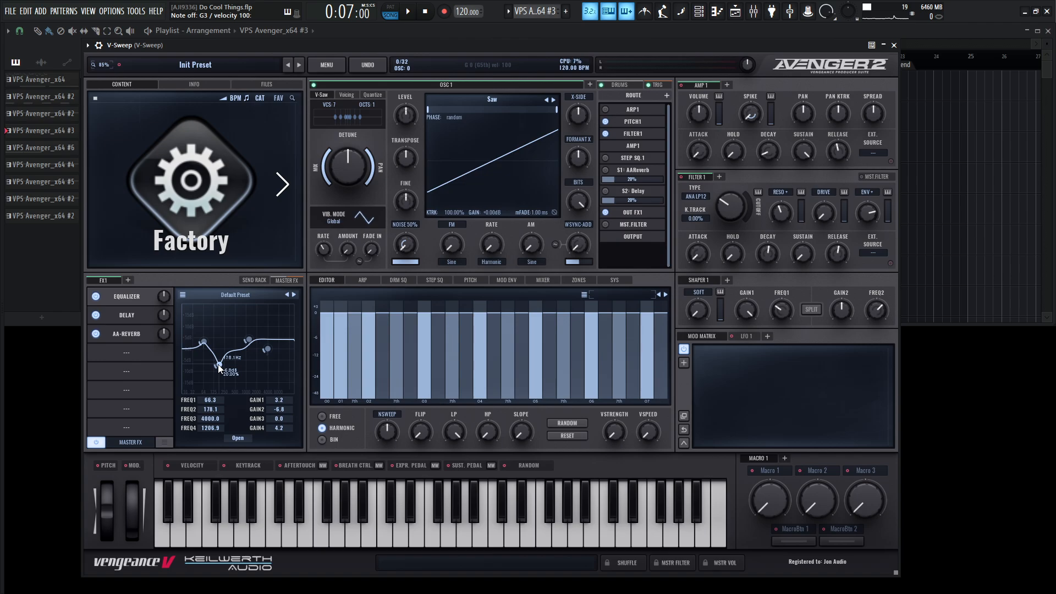
{"action": "left_click", "coordinate": [126, 316]}
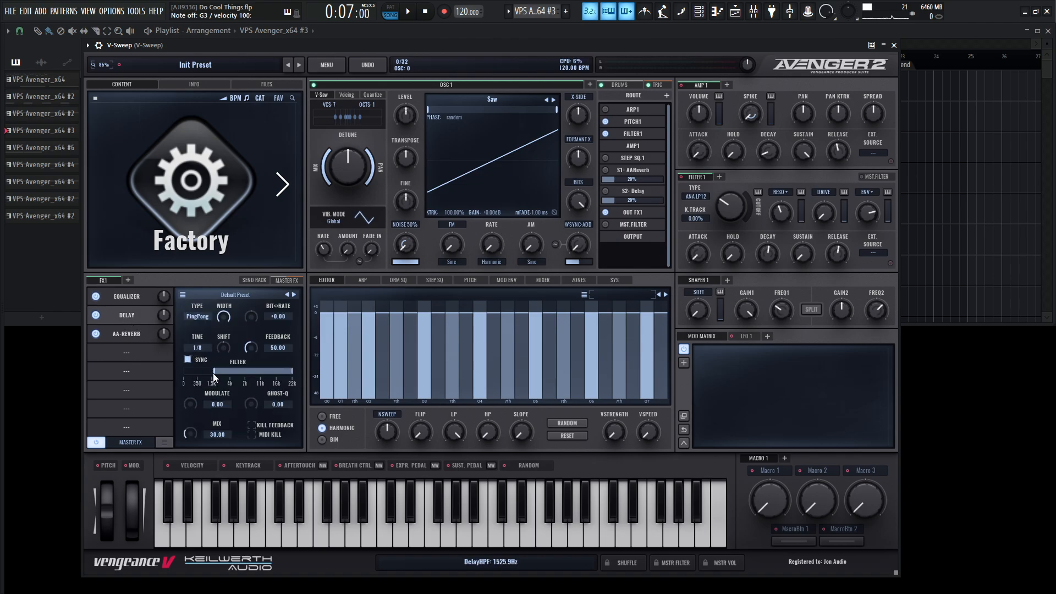
{"action": "left_click", "coordinate": [129, 335]}
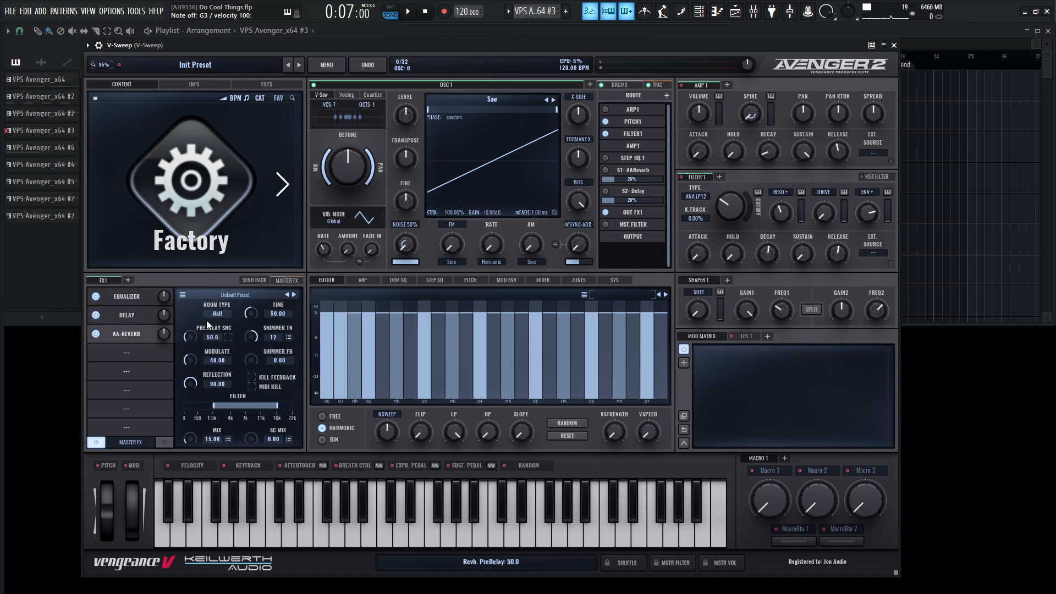
{"action": "left_click", "coordinate": [894, 45]}
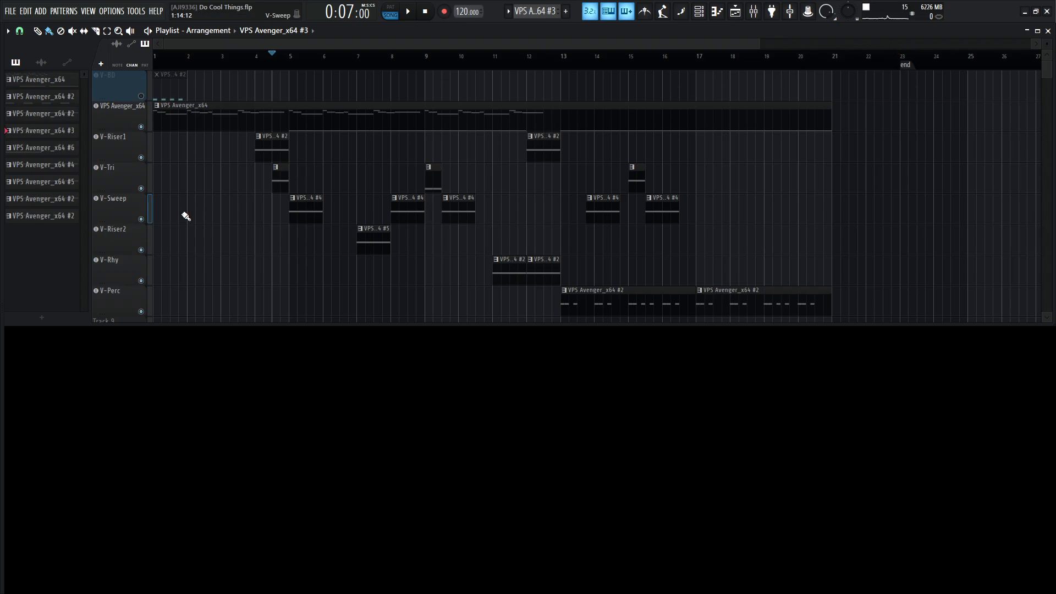
Step: Replace the V-Sweep solo with a V-Riser2 solo and audition its clip from bar 7
{"action": "key", "text": "F9"}
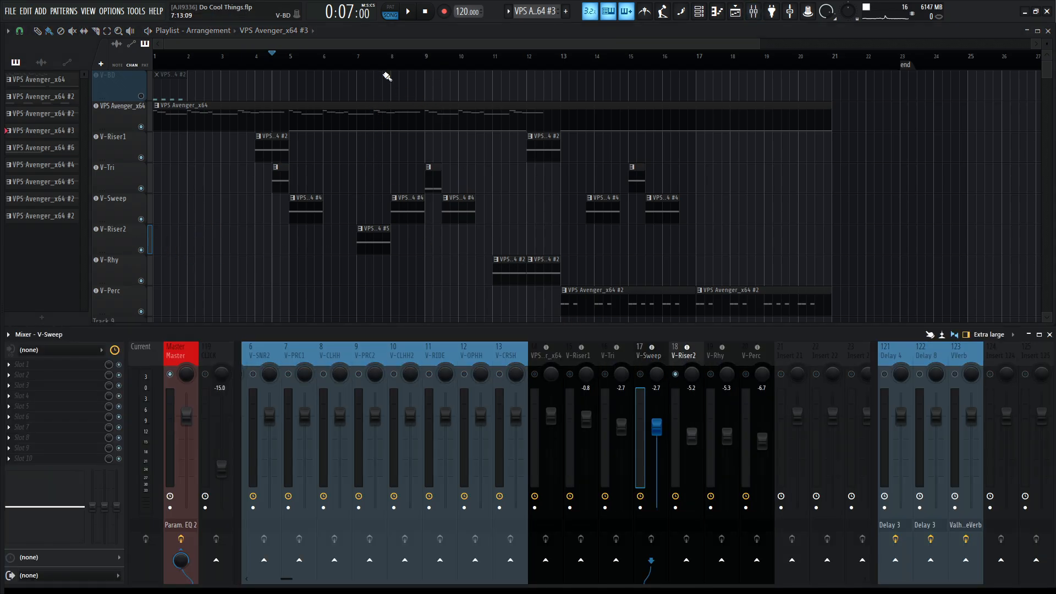
{"action": "left_click", "coordinate": [359, 60]}
{"action": "key", "text": "space"}
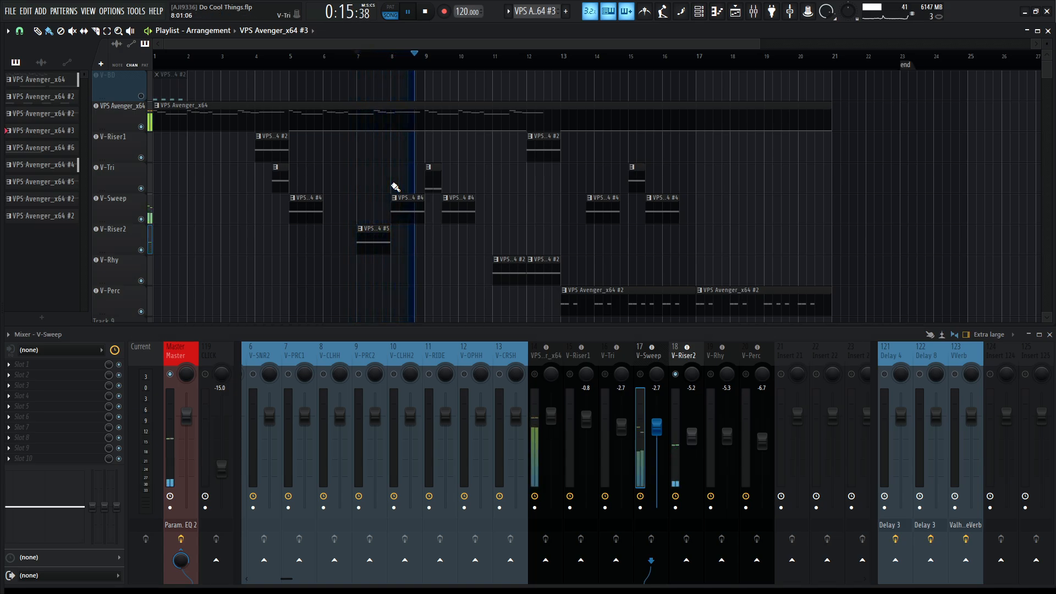
{"action": "key", "text": "space"}
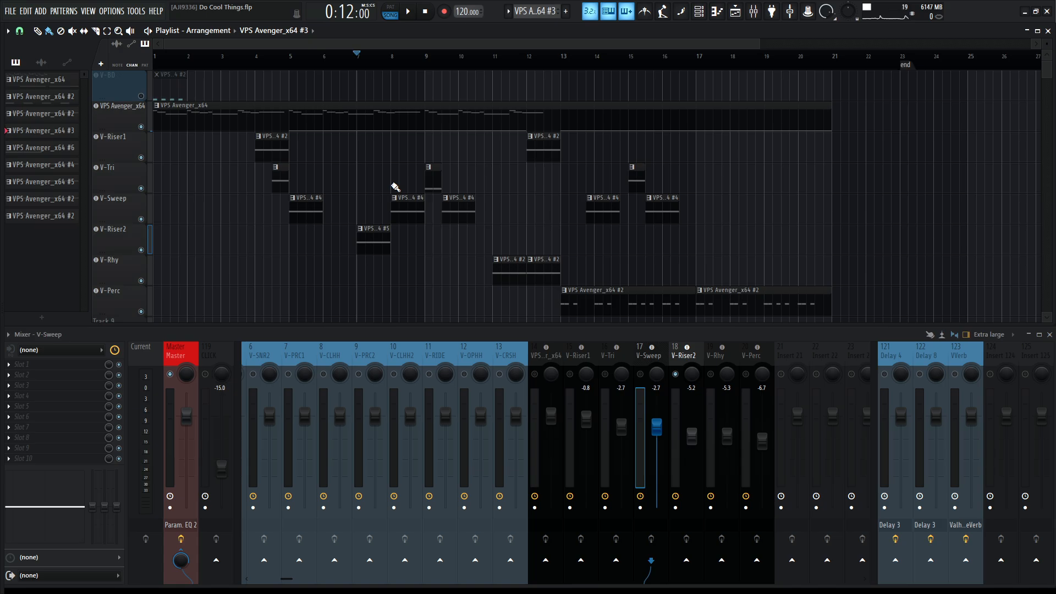
Step: Open the V-Riser2 instrument, view its MOD Envelope 1 curve and audition it with G4 test notes
{"action": "left_click", "coordinate": [114, 236]}
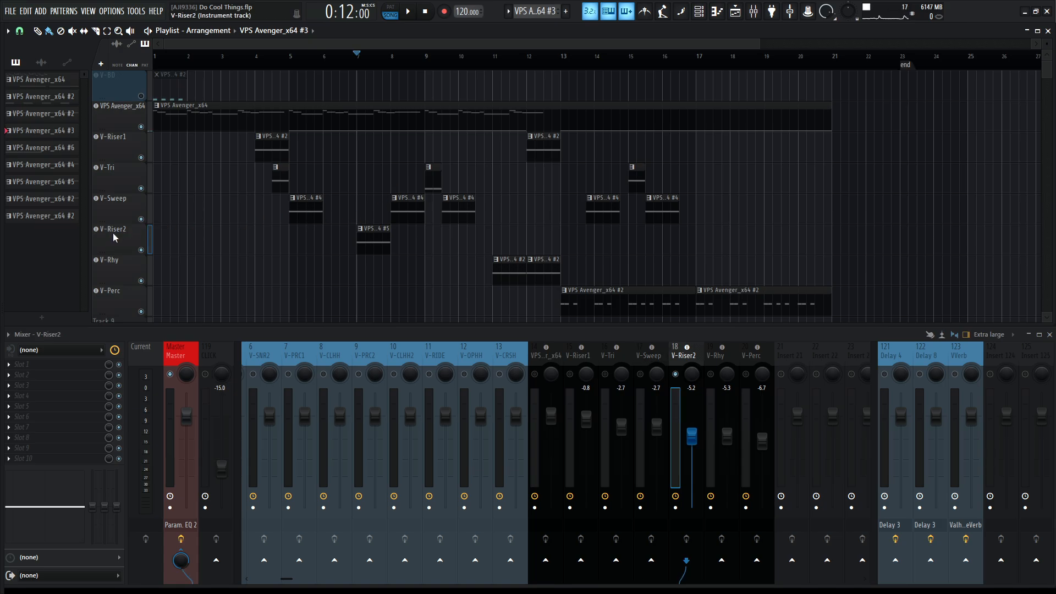
{"action": "left_click", "coordinate": [113, 232]}
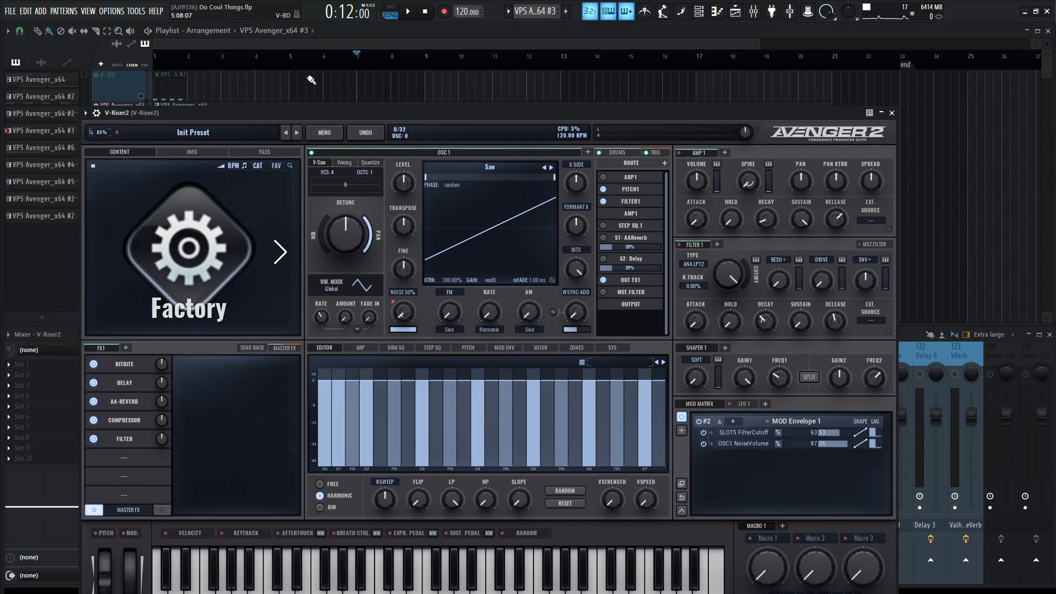
{"action": "left_click_drag", "start_coordinate": [395, 114], "coordinate": [402, 25]}
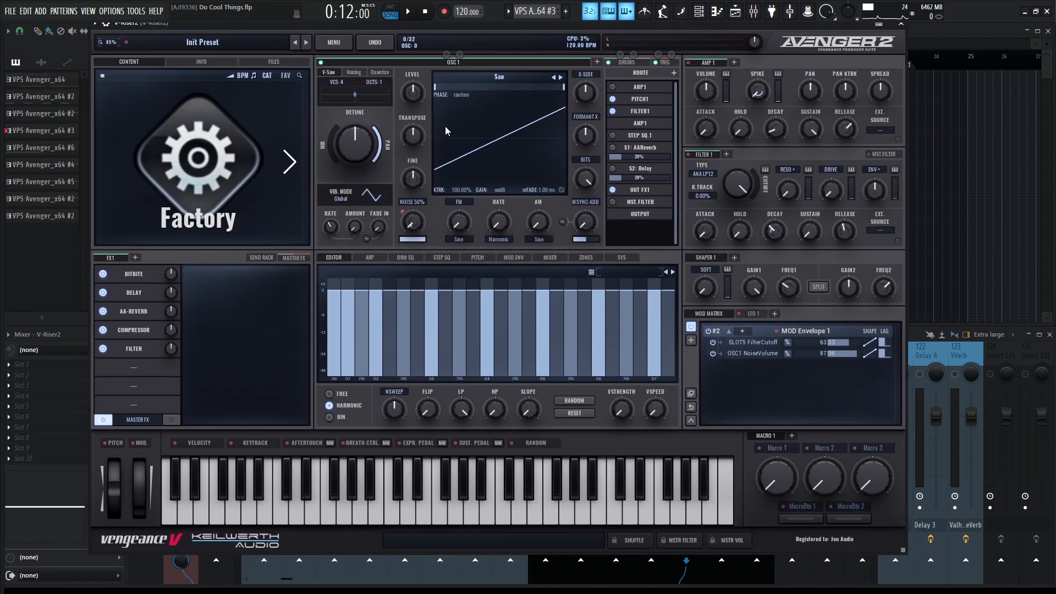
{"action": "key", "text": "b"}
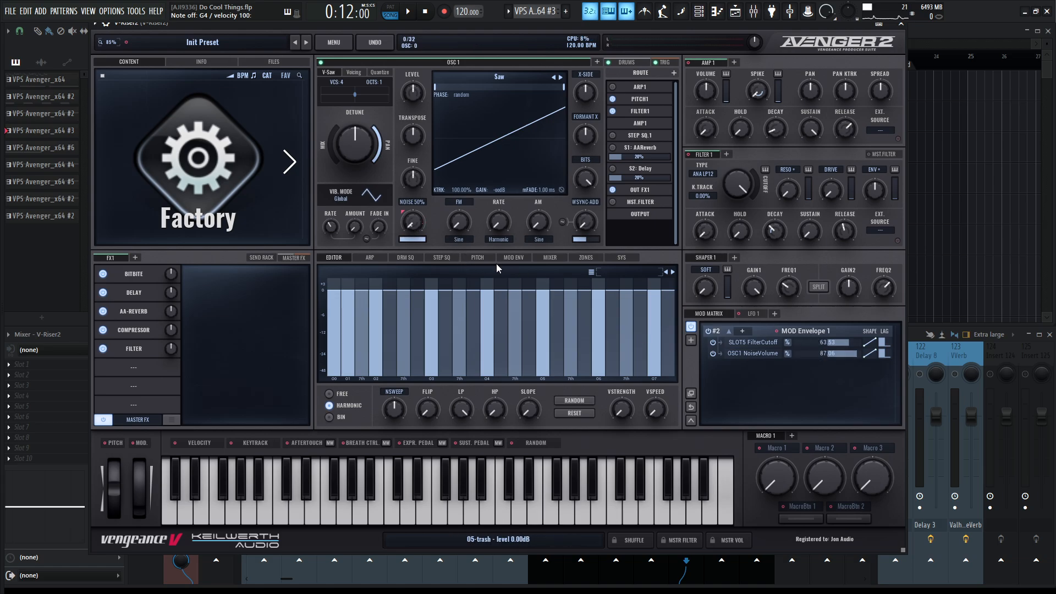
{"action": "left_click", "coordinate": [510, 258]}
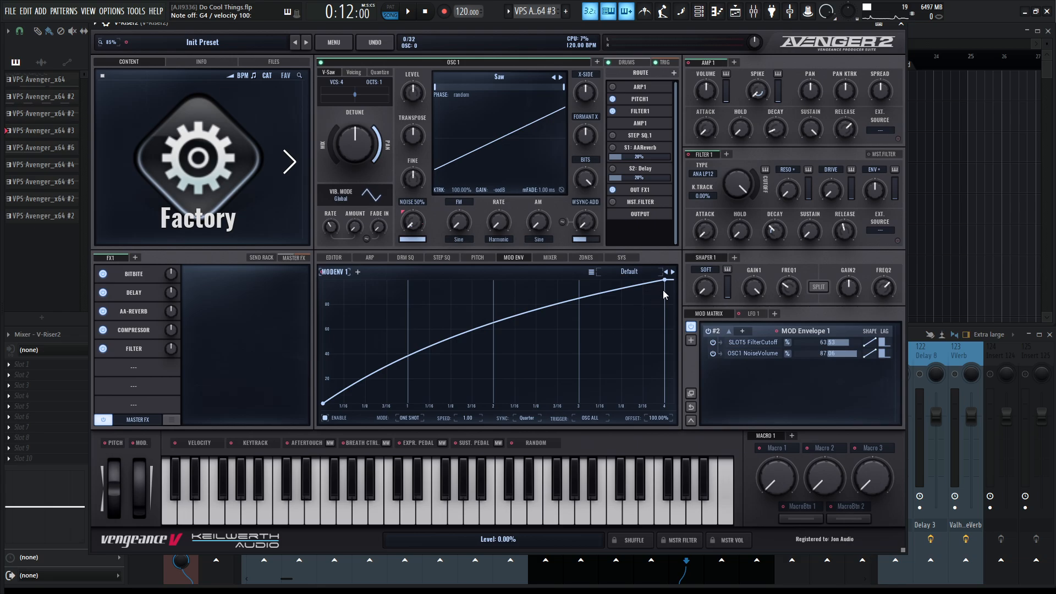
{"action": "key", "text": "b"}
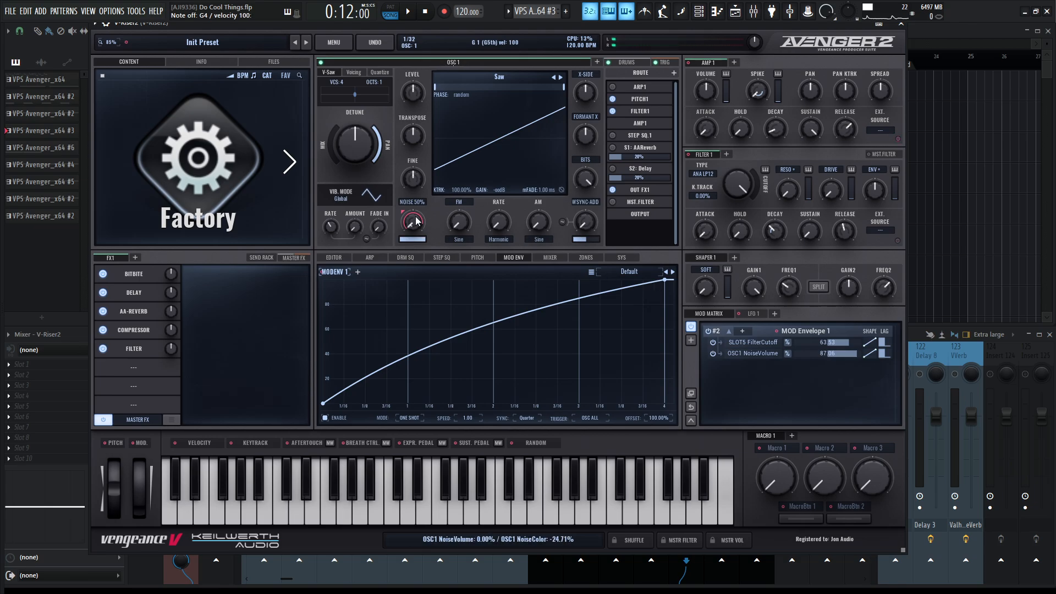
Step: Examine the Bitbite, Delay, AA-Reverb, Compressor and Filter settings in V-Riser2's FX1 chain
{"action": "left_click", "coordinate": [146, 279]}
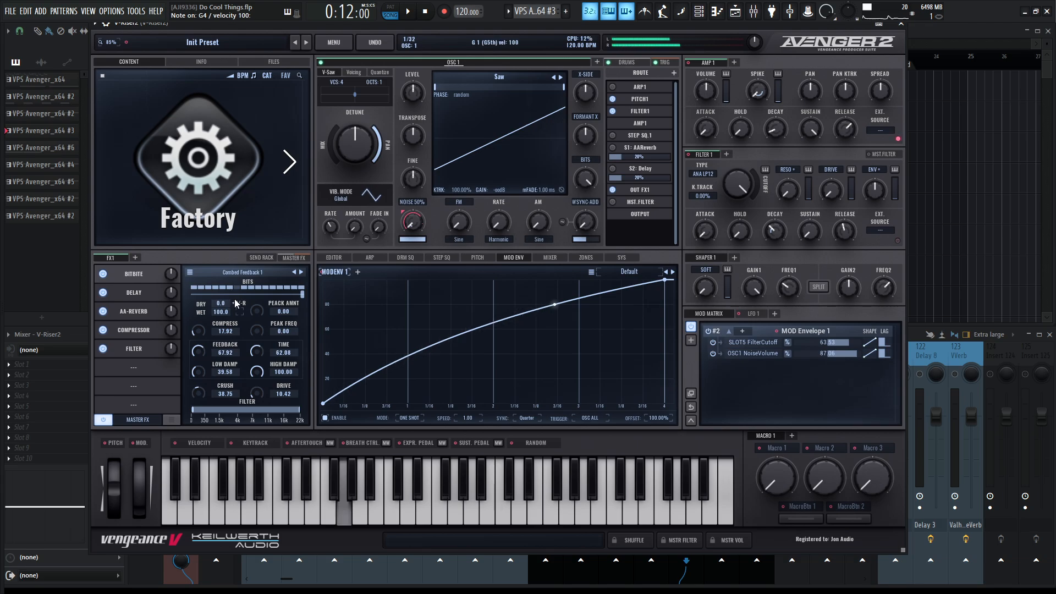
{"action": "left_click", "coordinate": [158, 293]}
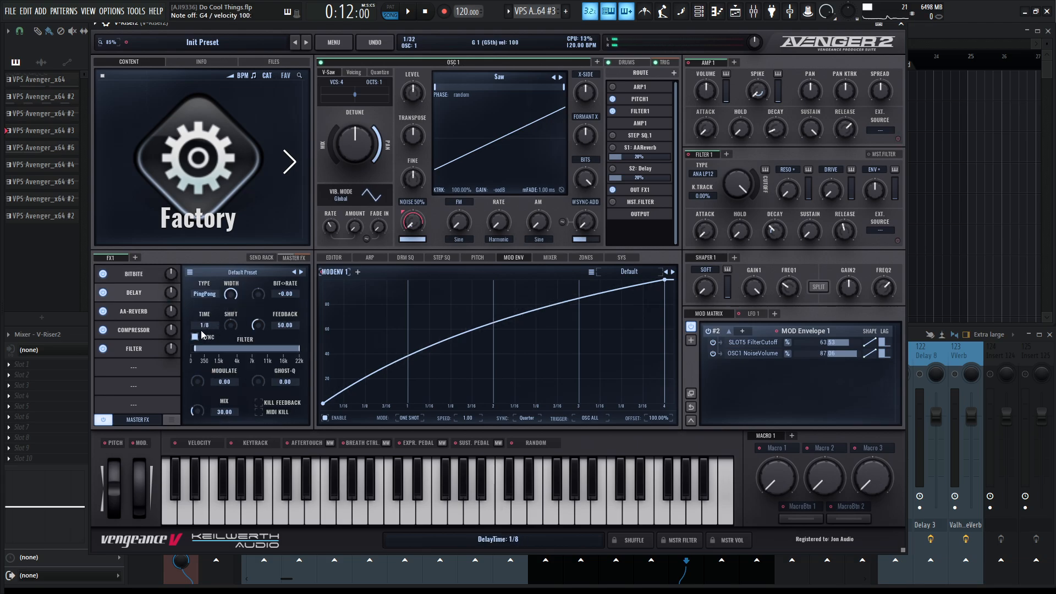
{"action": "left_click", "coordinate": [132, 311]}
{"action": "left_click", "coordinate": [141, 330]}
{"action": "left_click", "coordinate": [140, 348]}
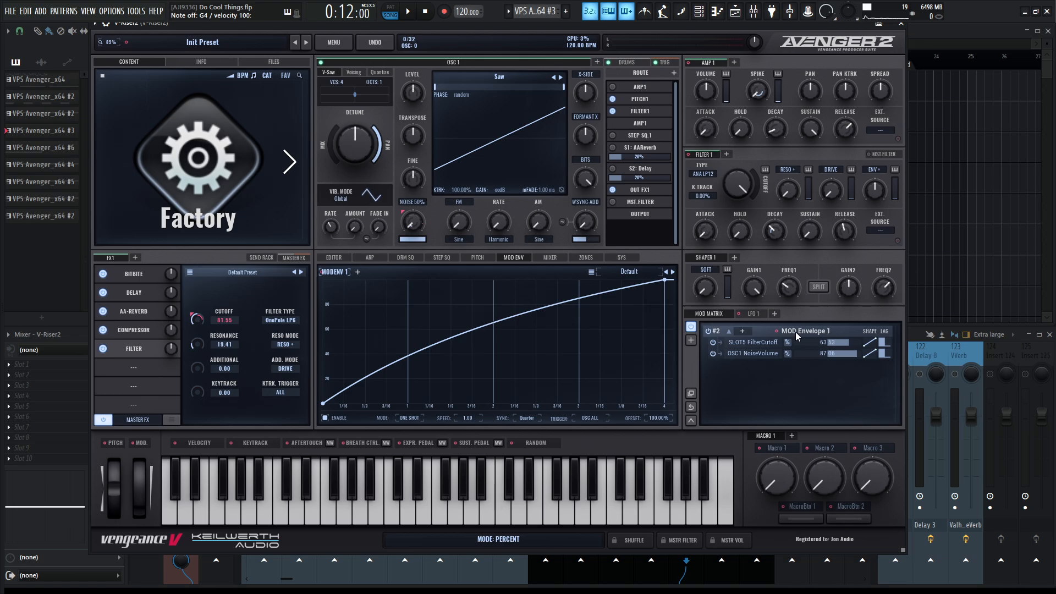
Step: Audition V-Riser2 with G5 test notes, check oscillator 1's noise level and close the instrument
{"action": "key", "text": "t"}
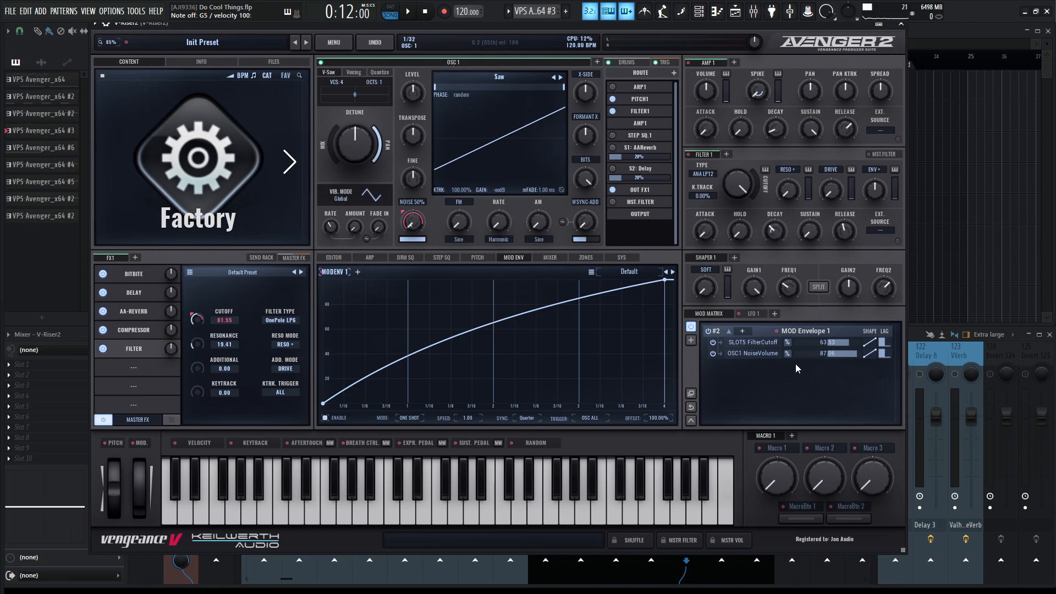
{"action": "key", "text": "t"}
{"action": "mouse_move", "coordinate": [409, 224]}
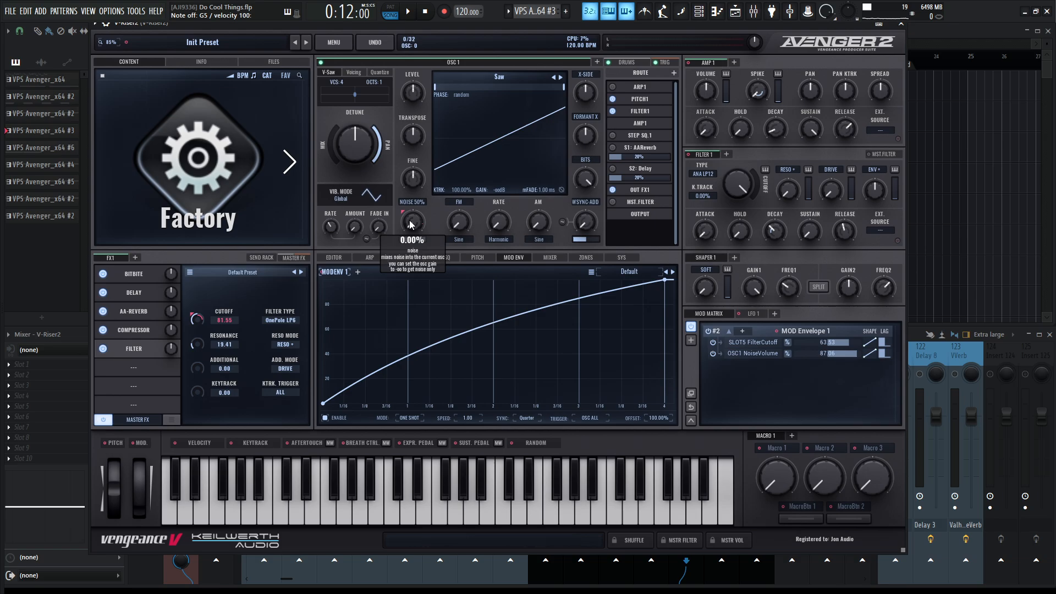
{"action": "left_click", "coordinate": [901, 25]}
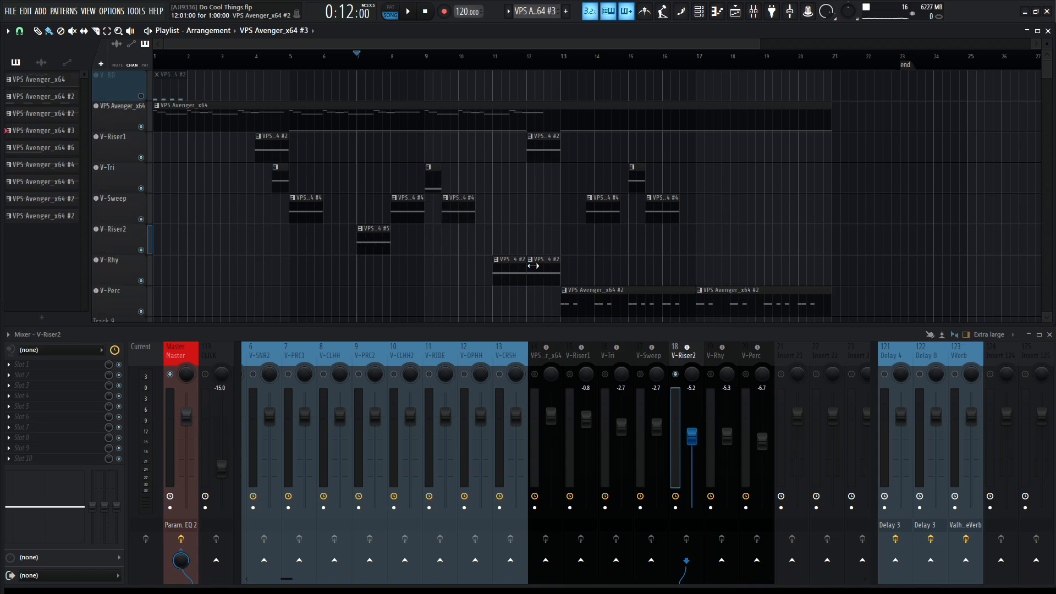
Step: Move the playback position to bar 11 and open the V-Rhy instrument with its full interface in view
{"action": "left_click", "coordinate": [494, 62]}
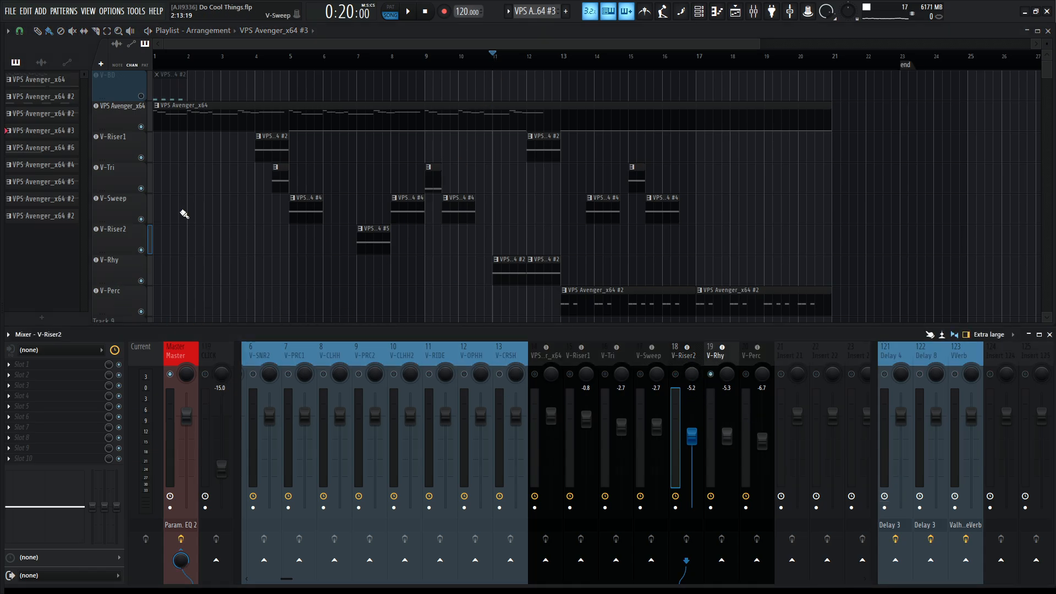
{"action": "left_click", "coordinate": [118, 266]}
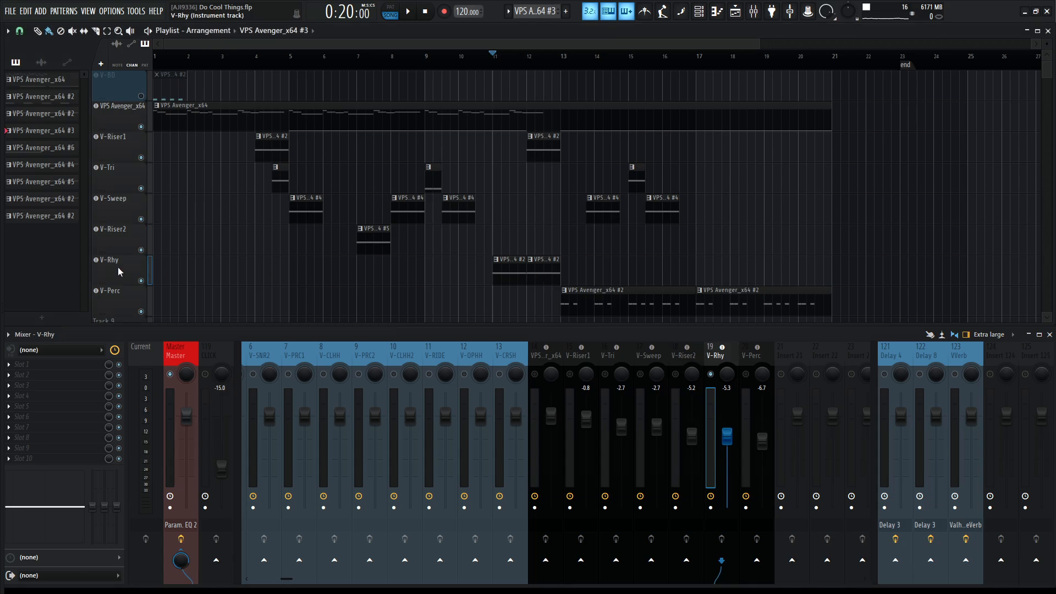
{"action": "key", "text": "Caps_Lock"}
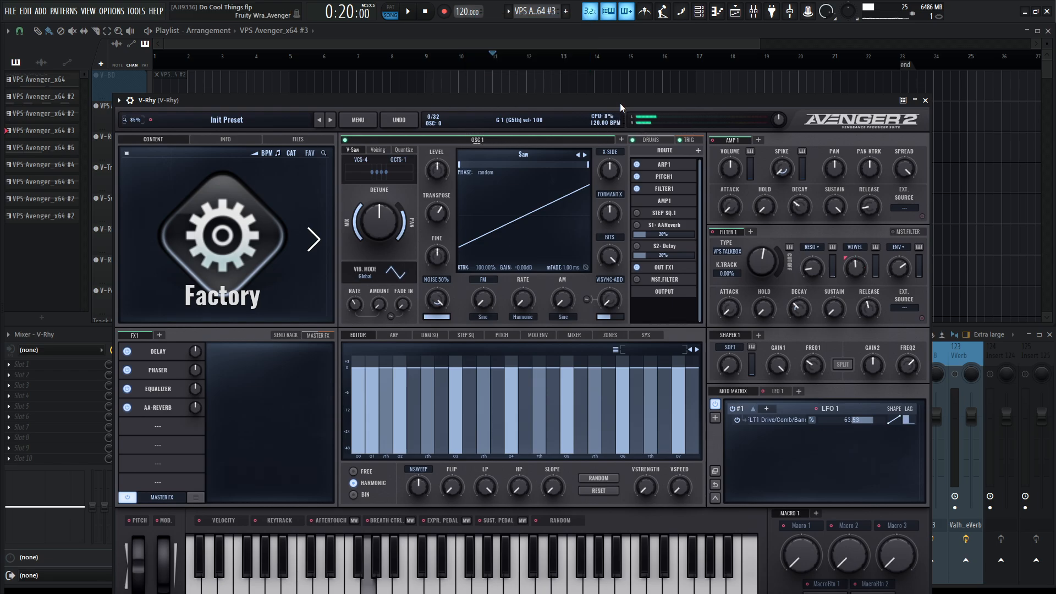
{"action": "left_click_drag", "start_coordinate": [619, 101], "coordinate": [624, 42]}
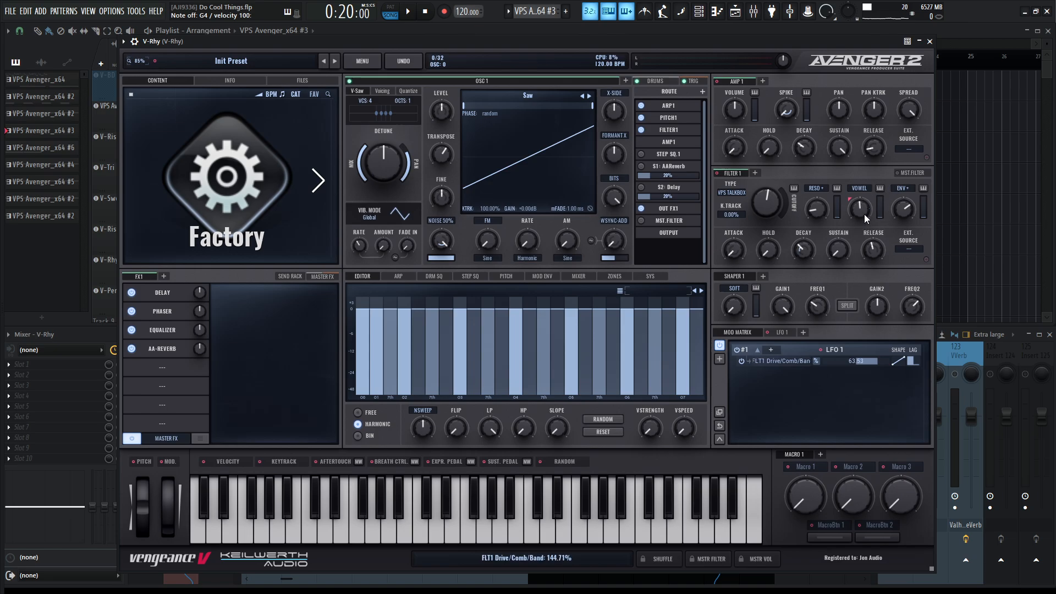
Step: Examine V-Rhy's LFO 1 shape and rate alongside its modulation routing, auditioning the sound with a G4 test note
{"action": "left_click", "coordinate": [784, 333]}
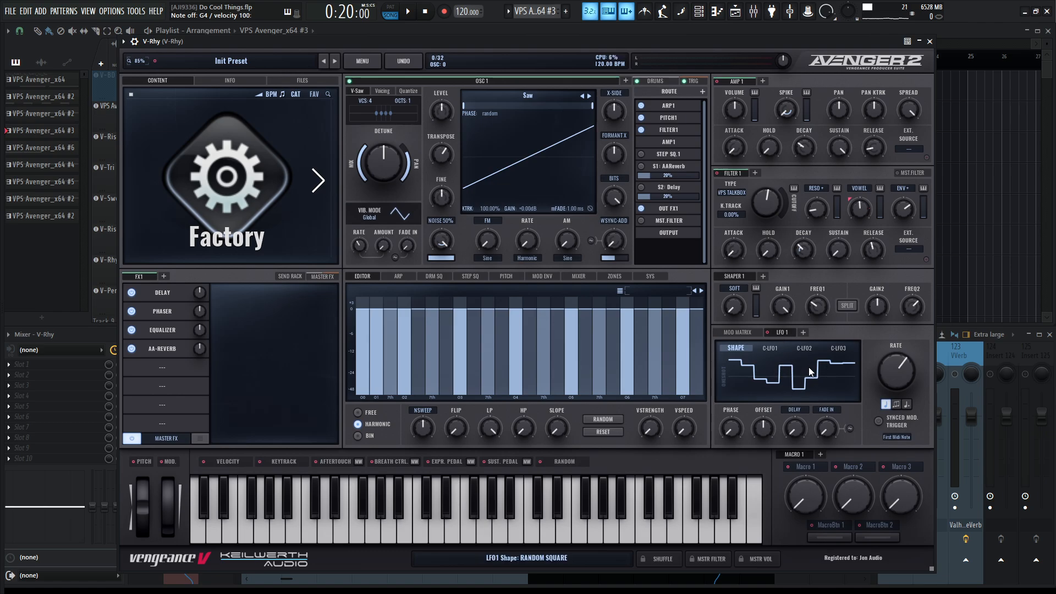
{"action": "key", "text": "b"}
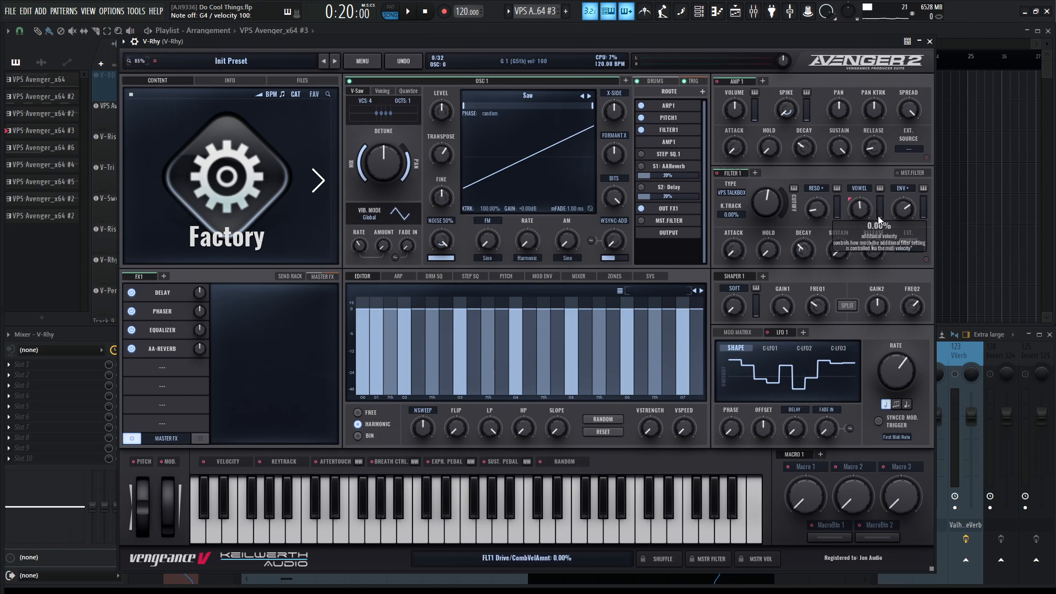
{"action": "left_click", "coordinate": [738, 333]}
{"action": "left_click", "coordinate": [781, 332]}
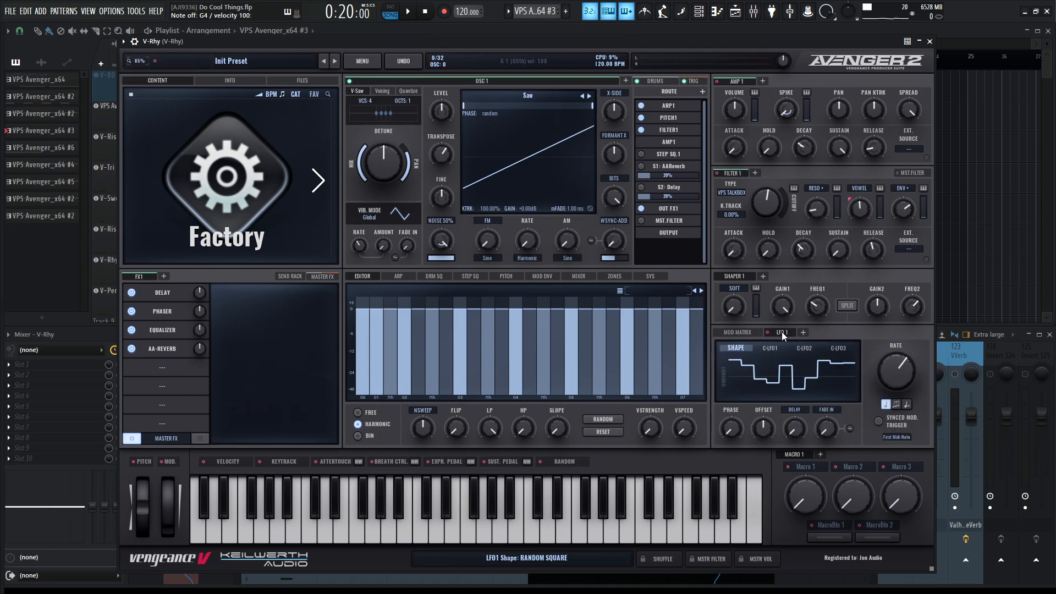
{"action": "mouse_move", "coordinate": [897, 376]}
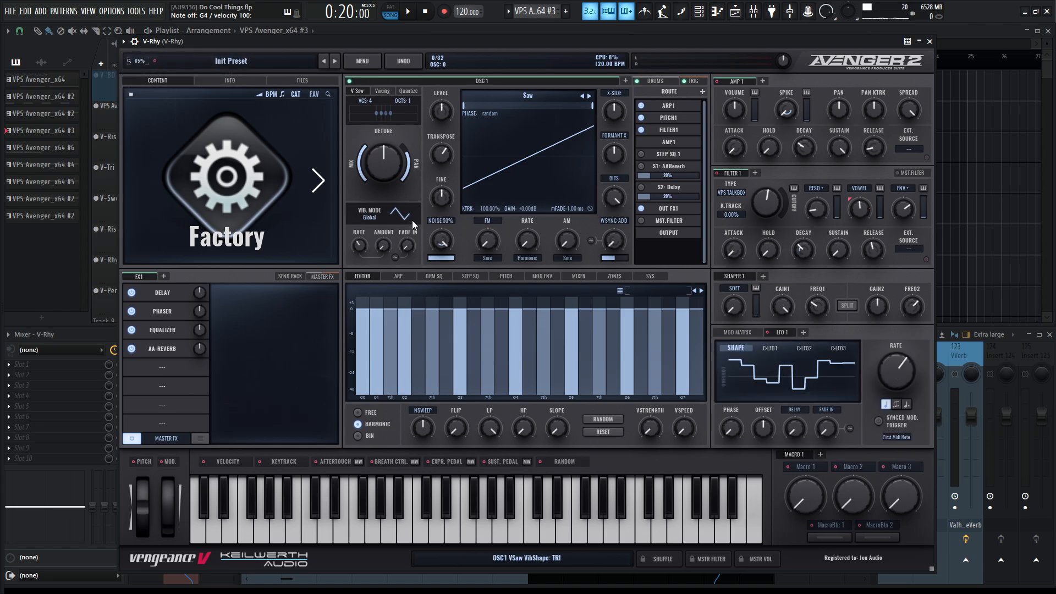
Step: Examine the Delay, Phaser, Equalizer and AA-Reverb settings in V-Rhy's FX1 chain and audition the sound with G4 notes
{"action": "left_click", "coordinate": [163, 292]}
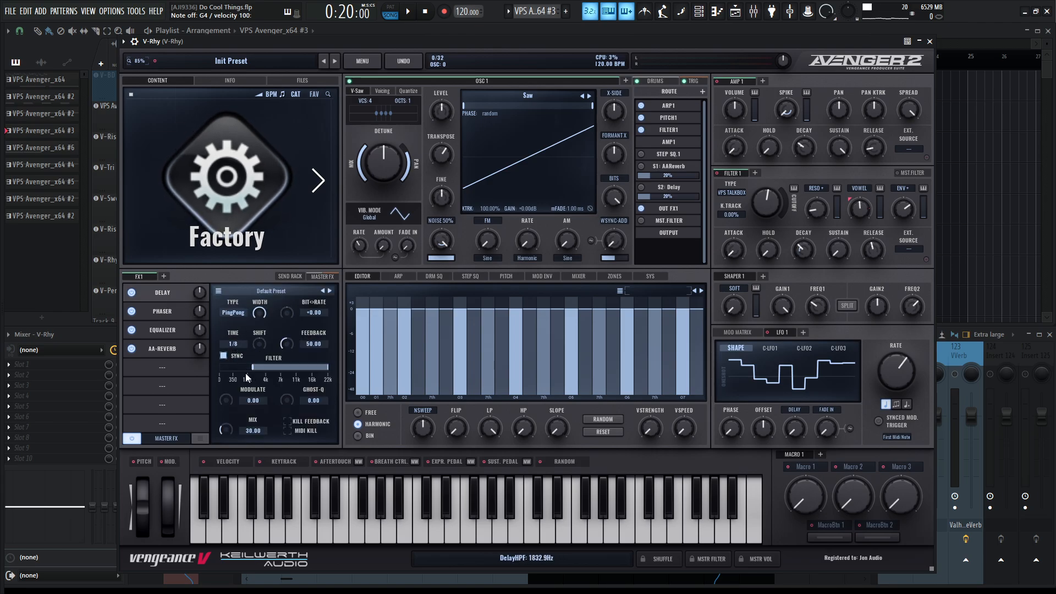
{"action": "left_click", "coordinate": [157, 315]}
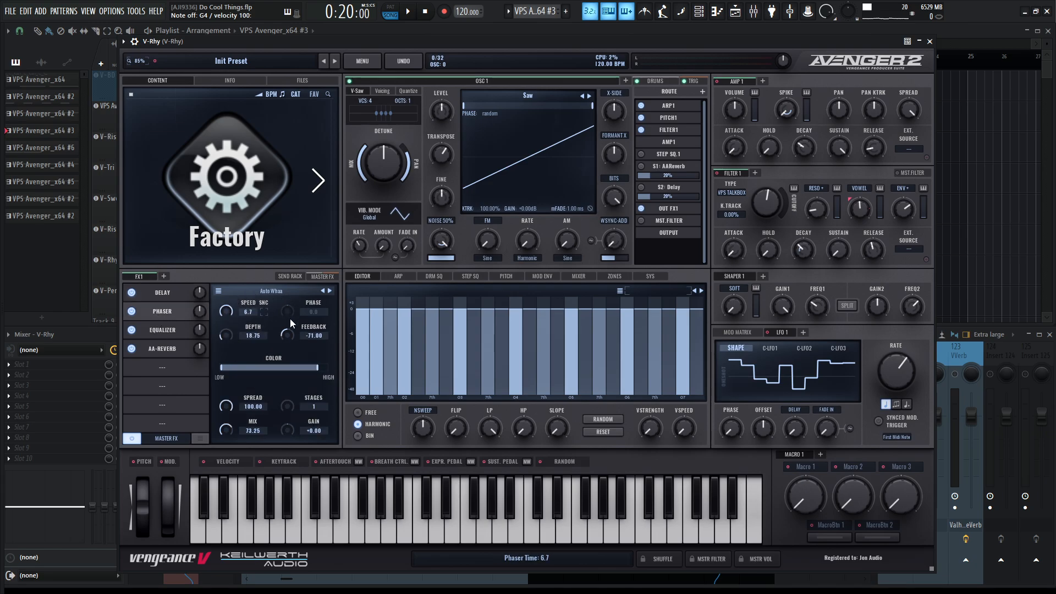
{"action": "left_click", "coordinate": [177, 331]}
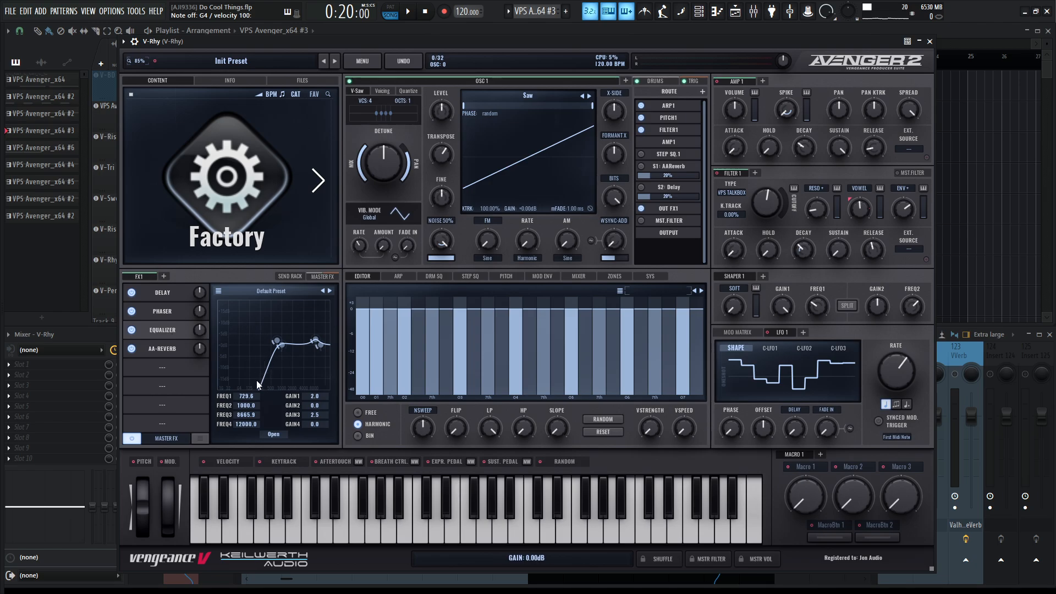
{"action": "mouse_move", "coordinate": [315, 342]}
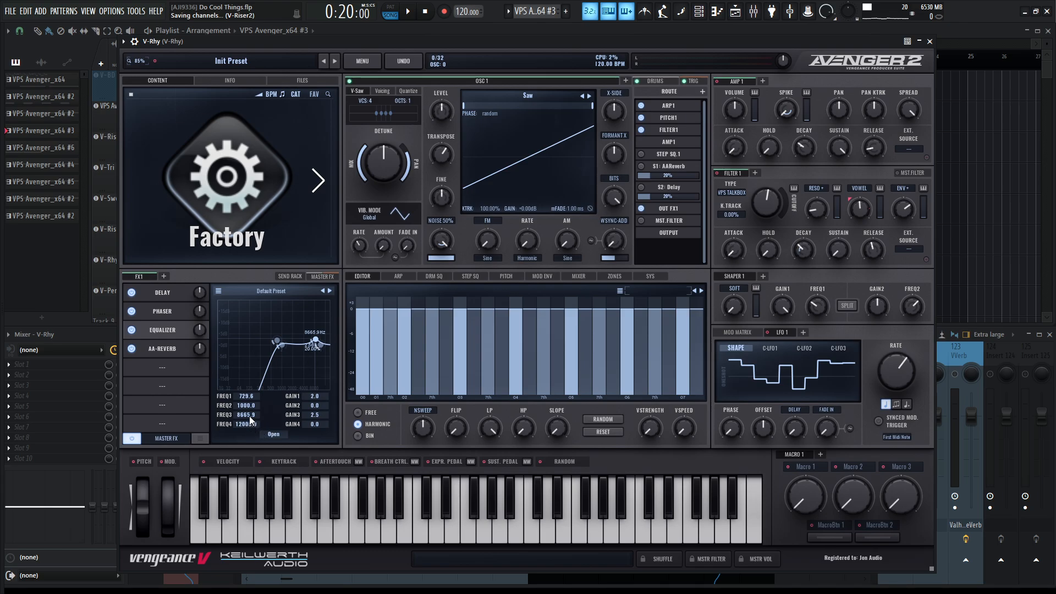
{"action": "left_click", "coordinate": [171, 354]}
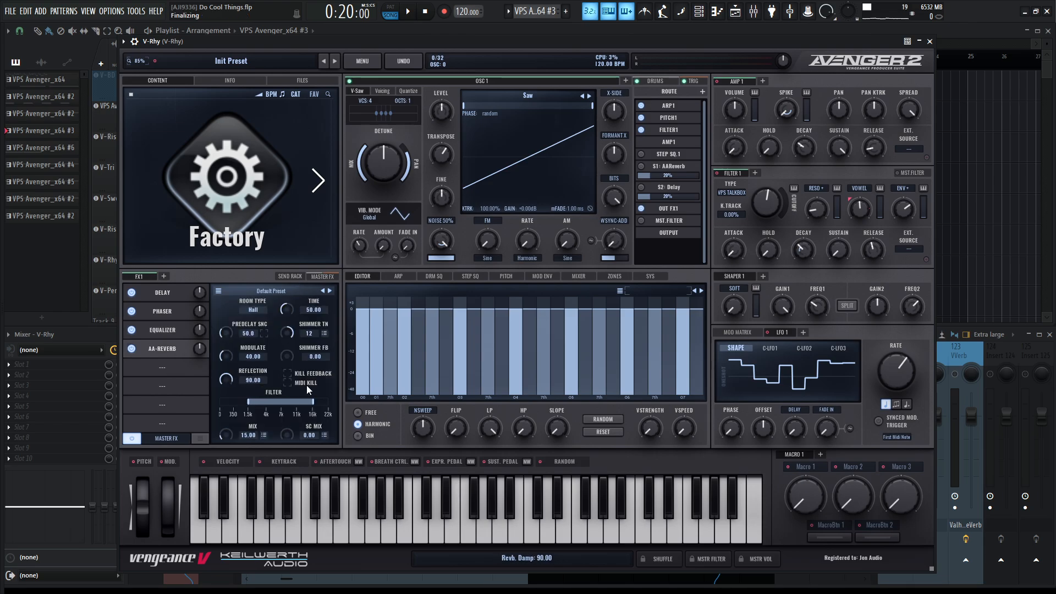
{"action": "key", "text": "b"}
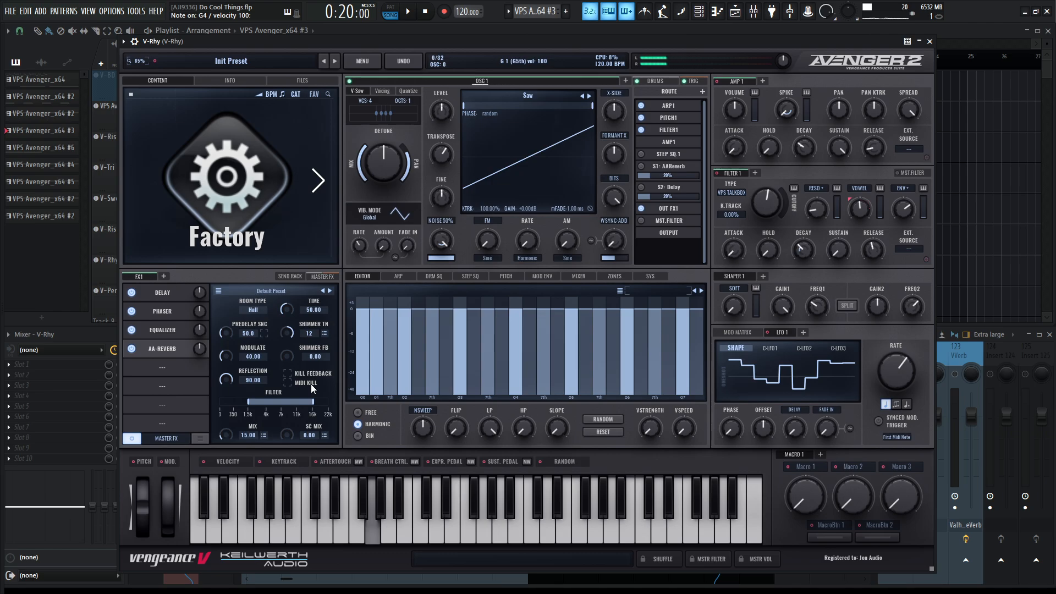
{"action": "key", "text": "b"}
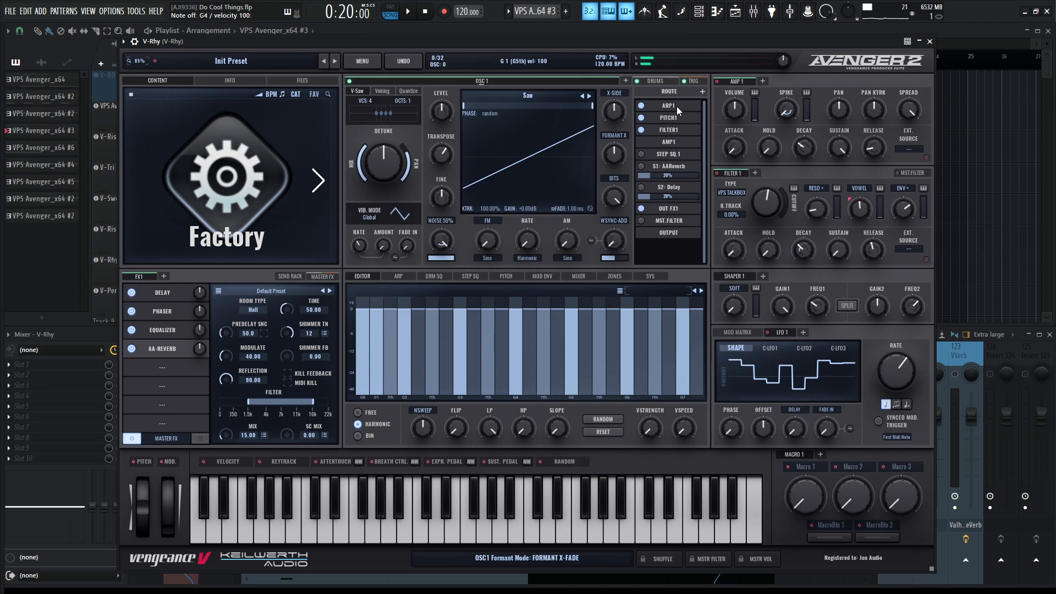
Step: View V-Rhy's ARP 1 sequence, compare patterns C and A, and close the instrument
{"action": "left_click", "coordinate": [400, 276]}
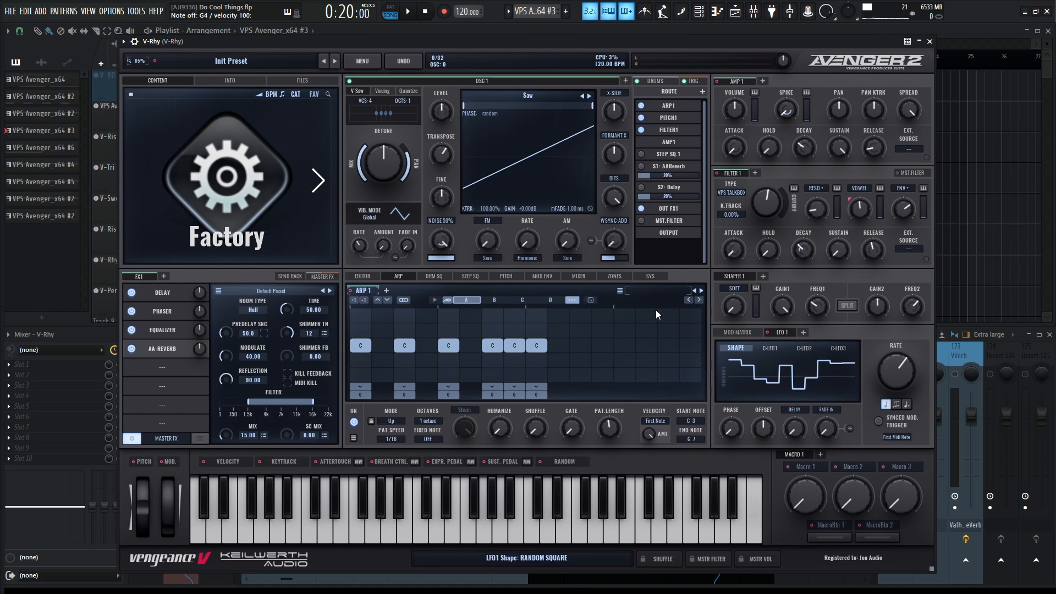
{"action": "left_click", "coordinate": [522, 300]}
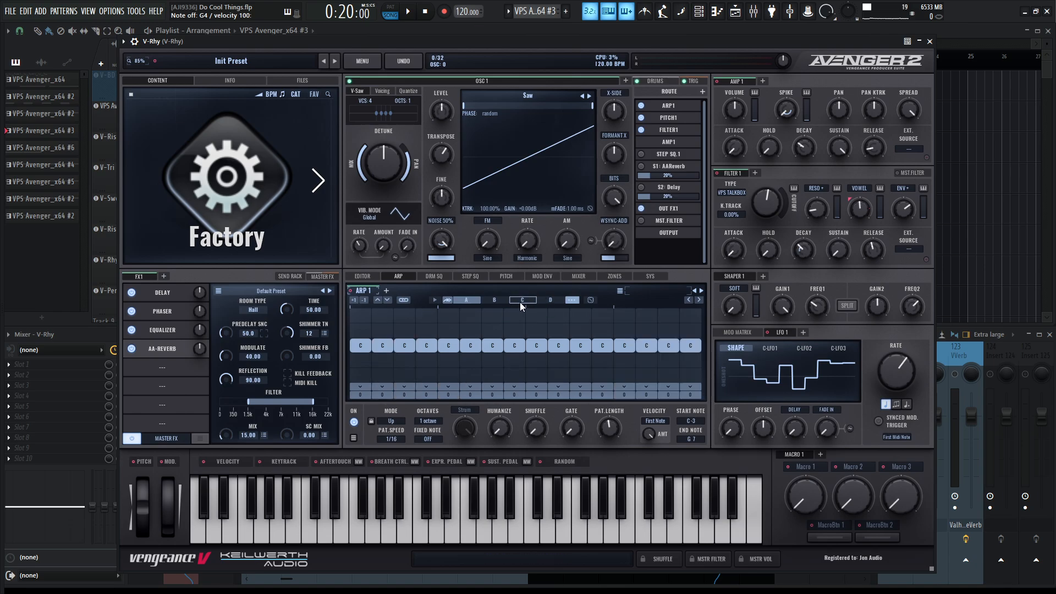
{"action": "left_click", "coordinate": [471, 302]}
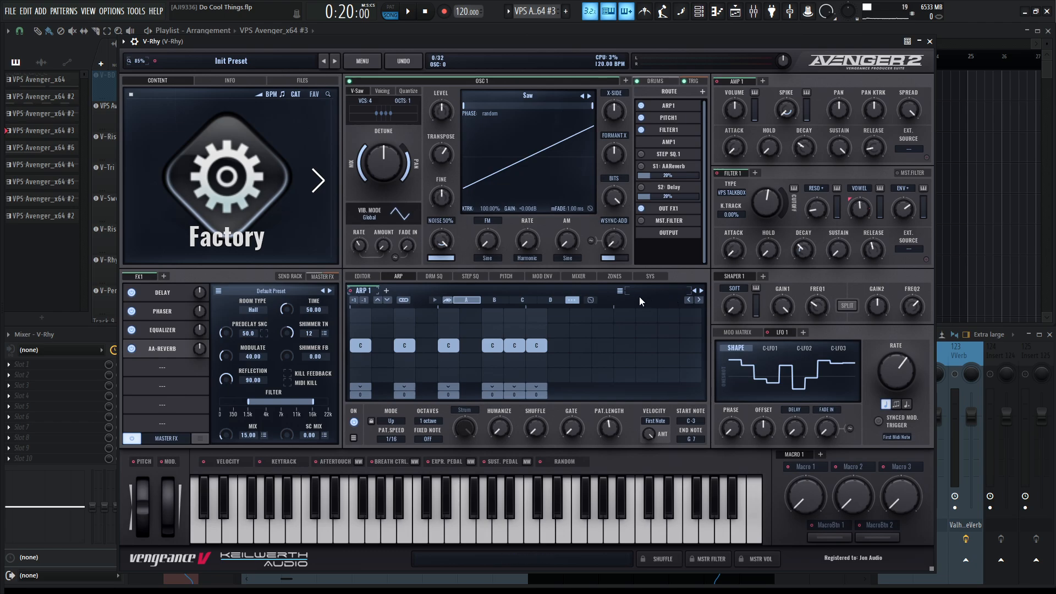
{"action": "left_click", "coordinate": [930, 41]}
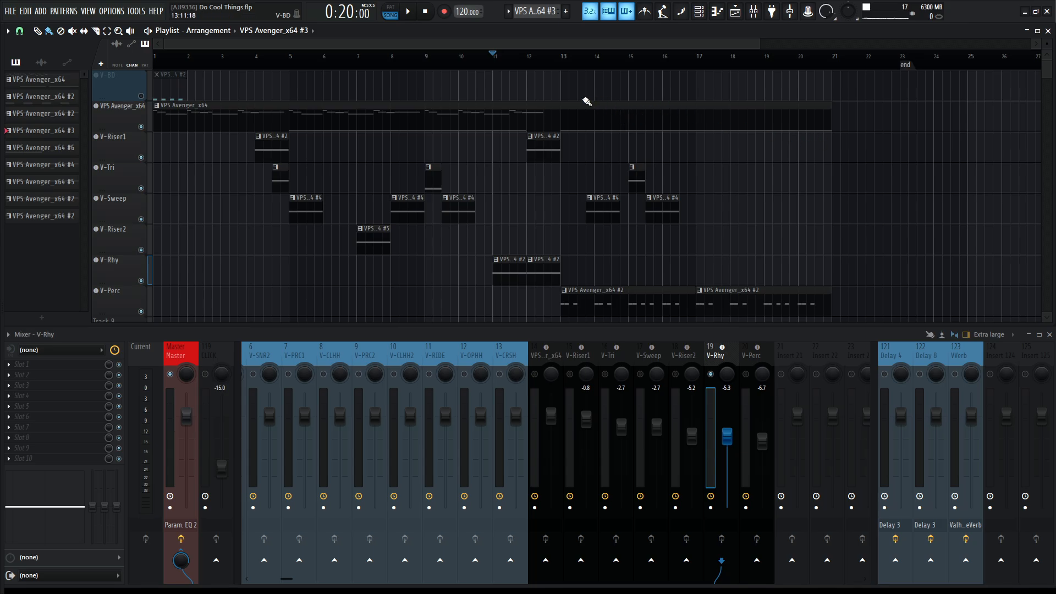
Step: Open the V-Perc instrument and reposition its window so the whole interface is visible
{"action": "scroll", "coordinate": [605, 187], "scroll_direction": "down", "scroll_amount": 2}
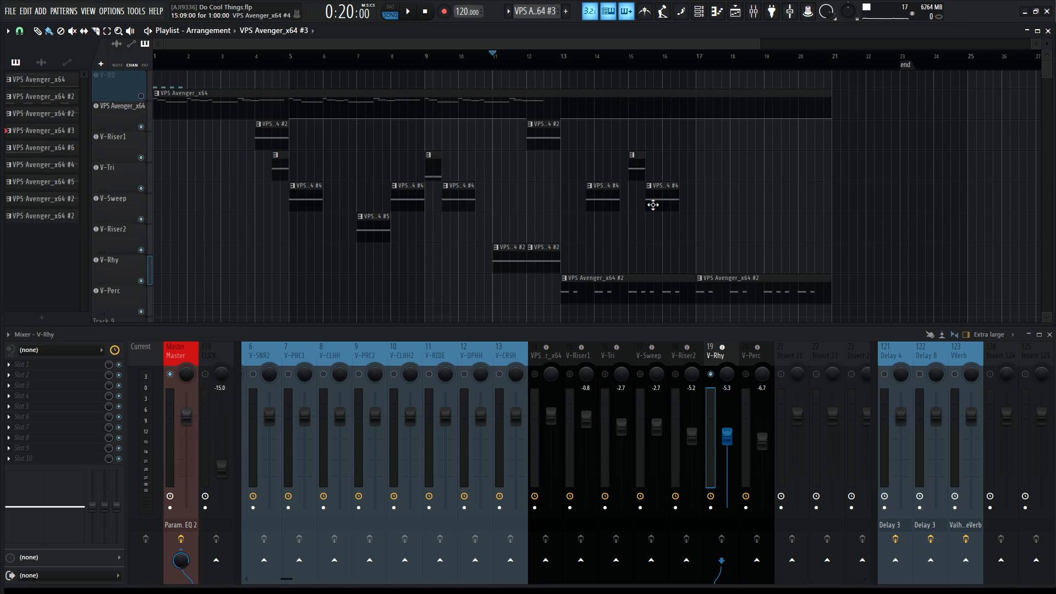
{"action": "left_click", "coordinate": [120, 237]}
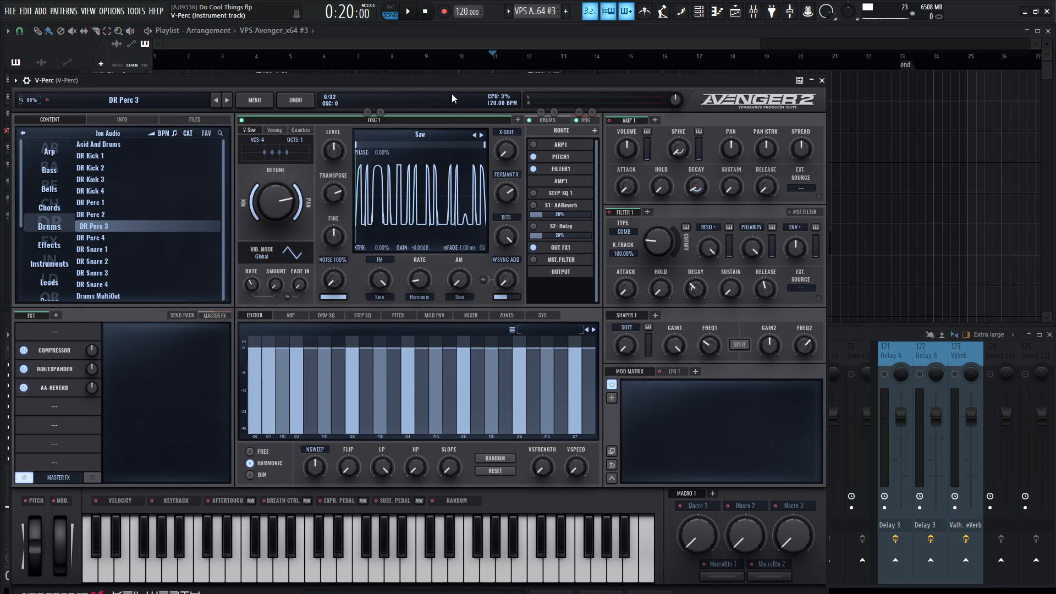
{"action": "left_click_drag", "start_coordinate": [475, 71], "coordinate": [528, 38]}
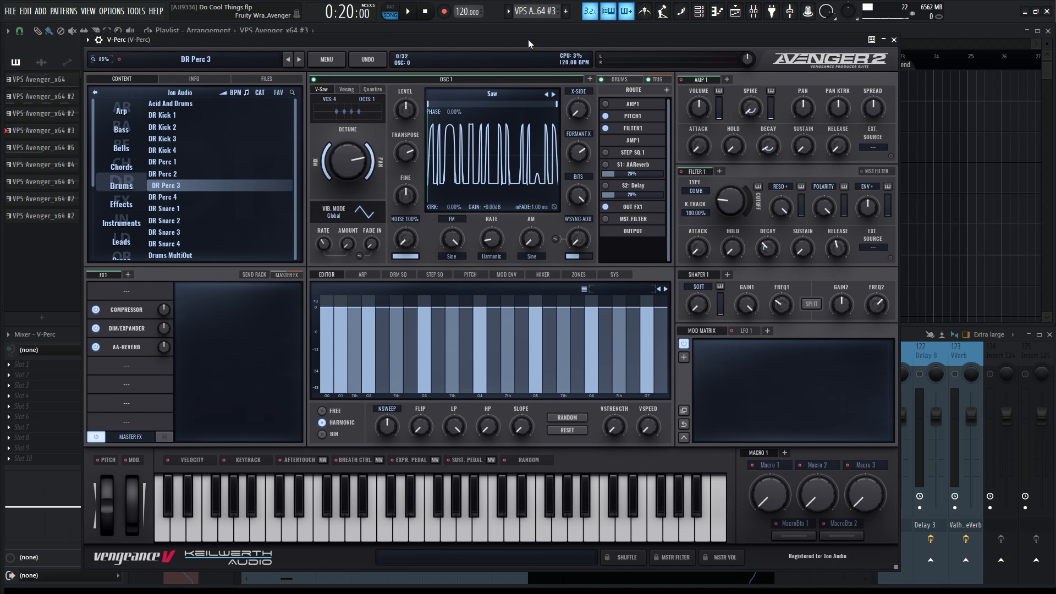
Step: Audition V-Perc's DR Perc 3 sound with a run of test notes between G4 and D6
{"action": "key", "text": "b"}
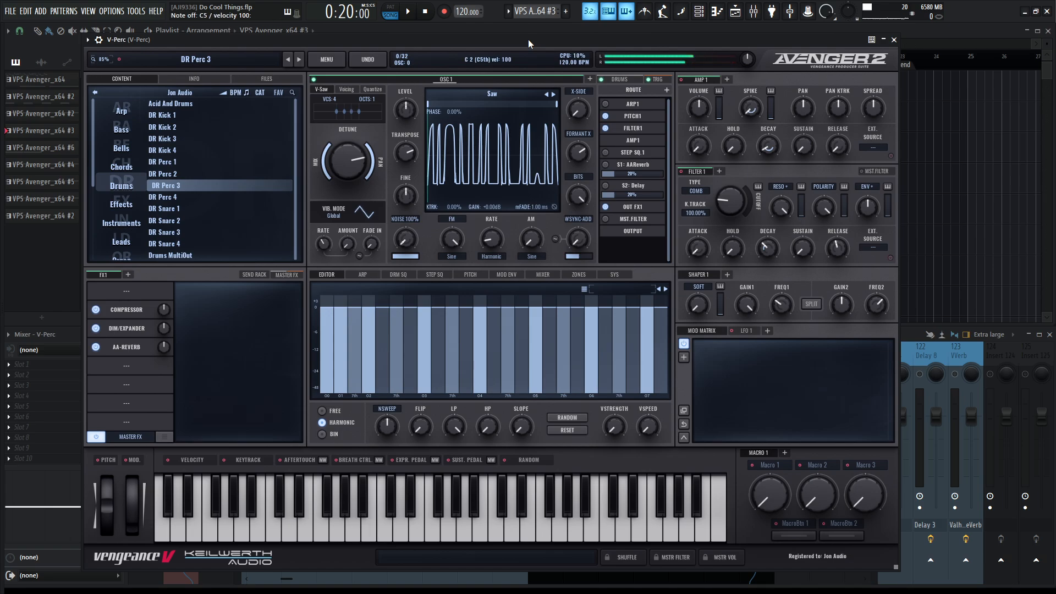
{"action": "key", "text": "b"}
{"action": "key", "text": "F9"}
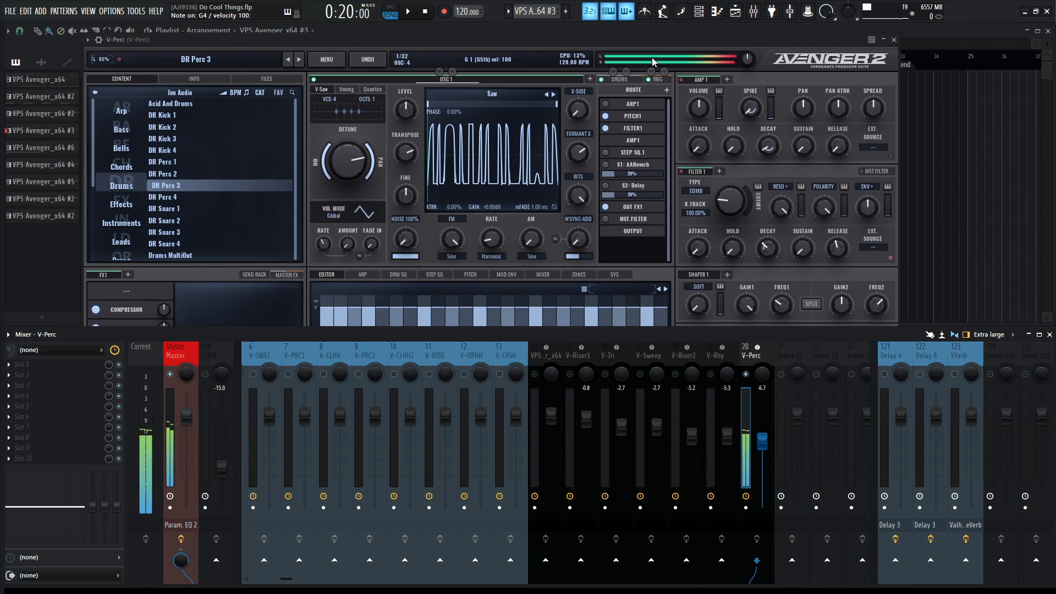
{"action": "left_click", "coordinate": [641, 38]}
{"action": "key", "text": "y"}
{"action": "key", "text": "i"}
{"action": "key", "text": "w"}
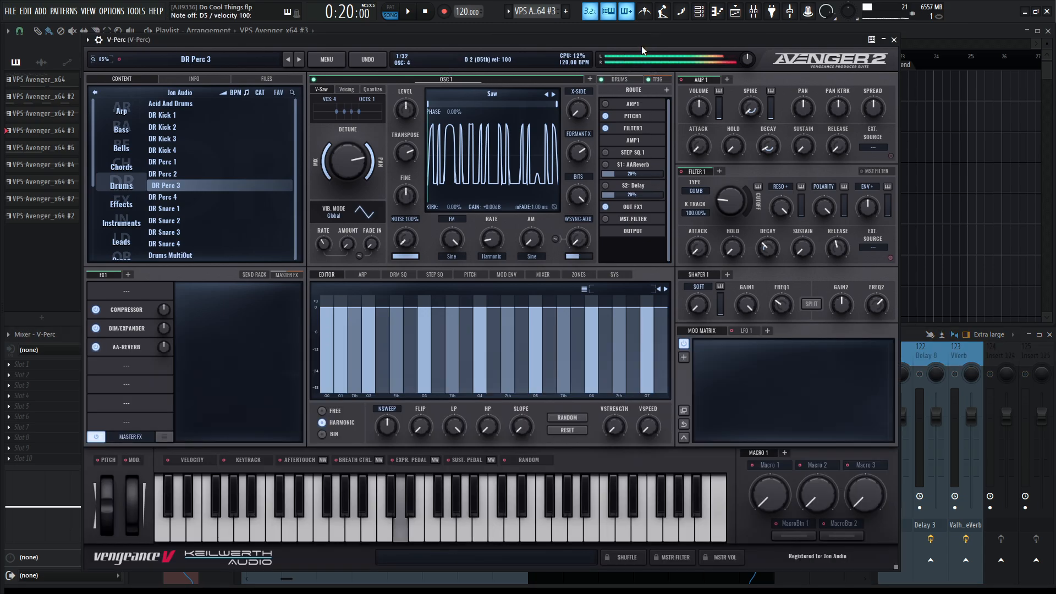
{"action": "key", "text": "n"}
{"action": "key", "text": "j"}
{"action": "key", "text": "b"}
{"action": "key", "text": "b"}
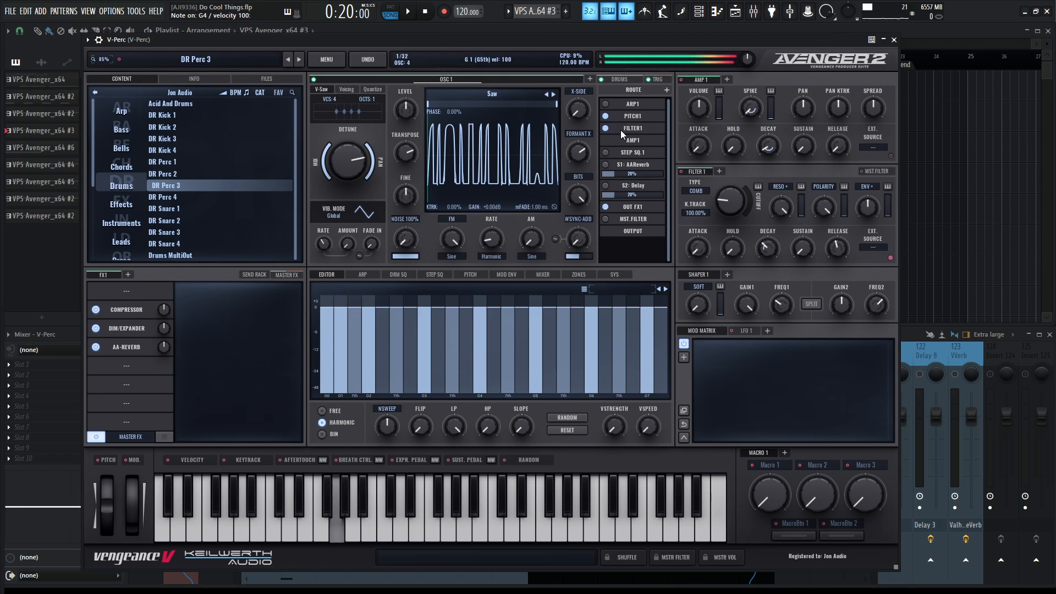
{"action": "key", "text": "t"}
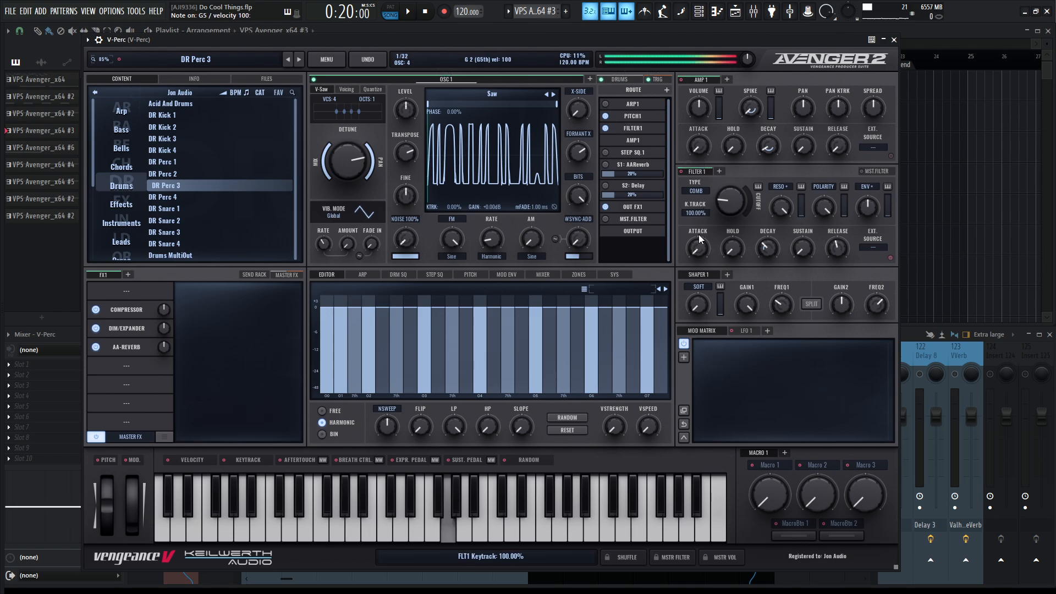
{"action": "key", "text": "bracketright"}
{"action": "key", "text": "0"}
{"action": "key", "text": "o"}
{"action": "key", "text": "bracketright"}
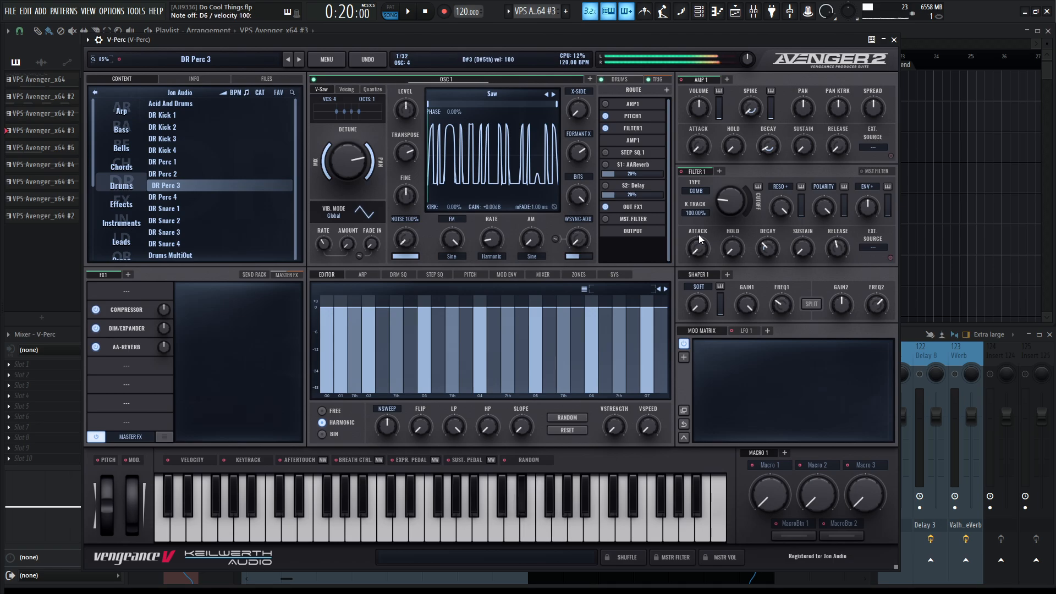
{"action": "key", "text": "o"}
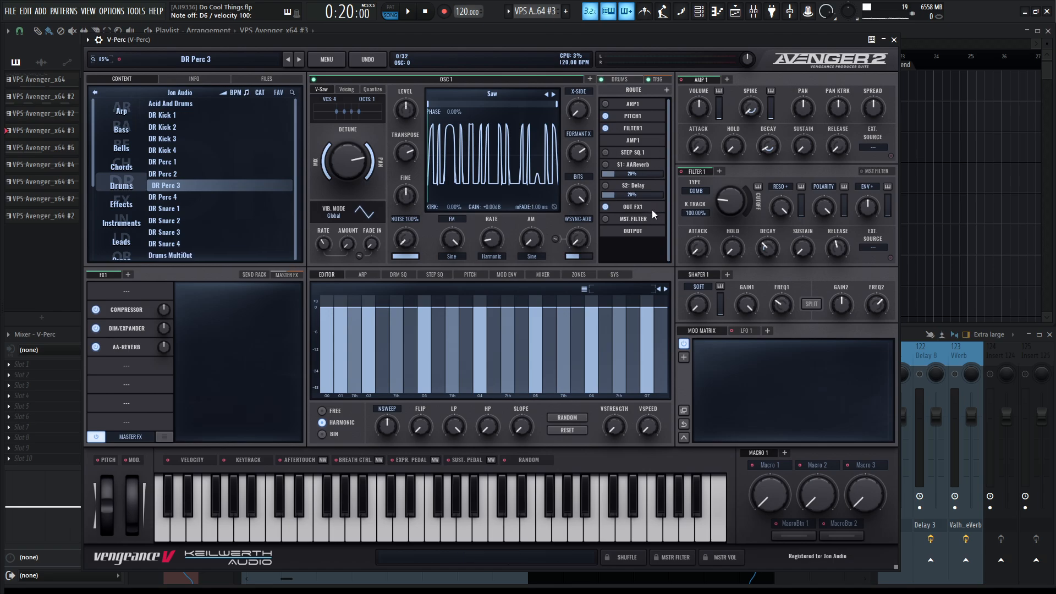
Step: Examine V-Perc's Dim/Expander settings and Filter 1's Special filter types, leaving COMB selected
{"action": "left_click", "coordinate": [133, 328]}
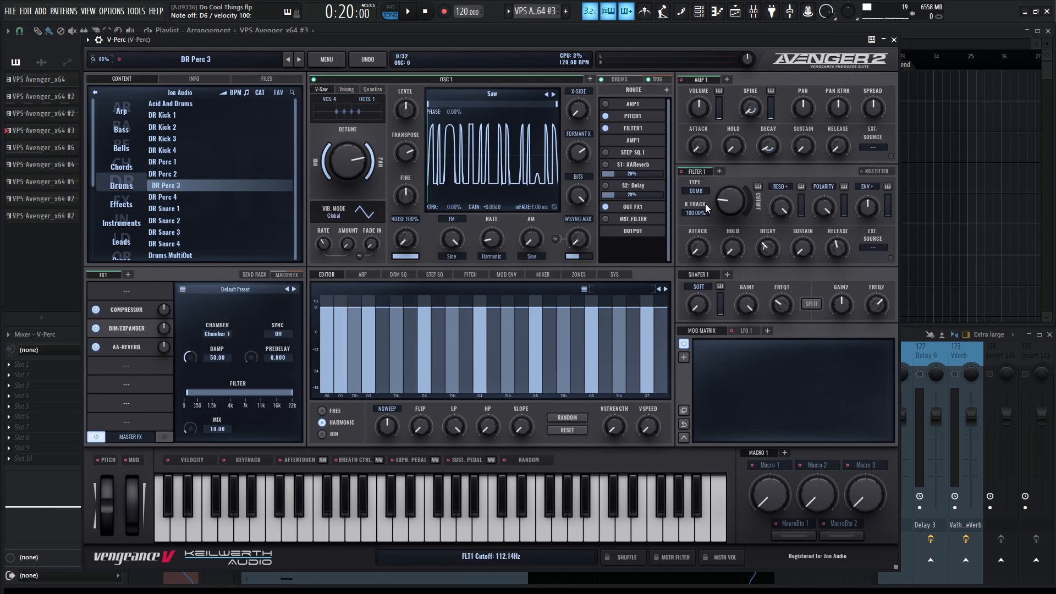
{"action": "left_click", "coordinate": [696, 191]}
{"action": "mouse_move", "coordinate": [715, 245]}
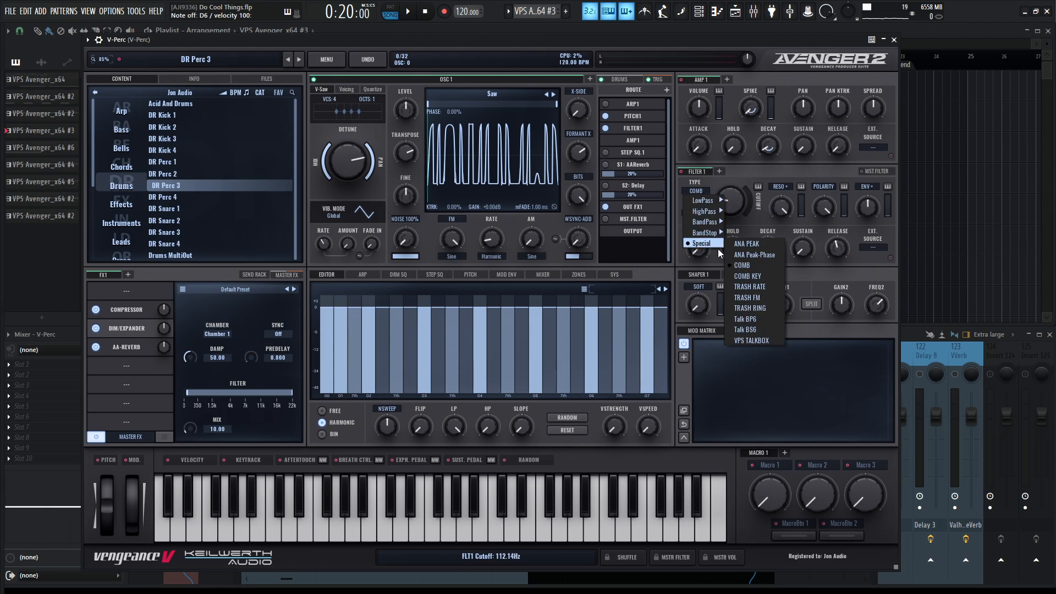
{"action": "left_click", "coordinate": [748, 177]}
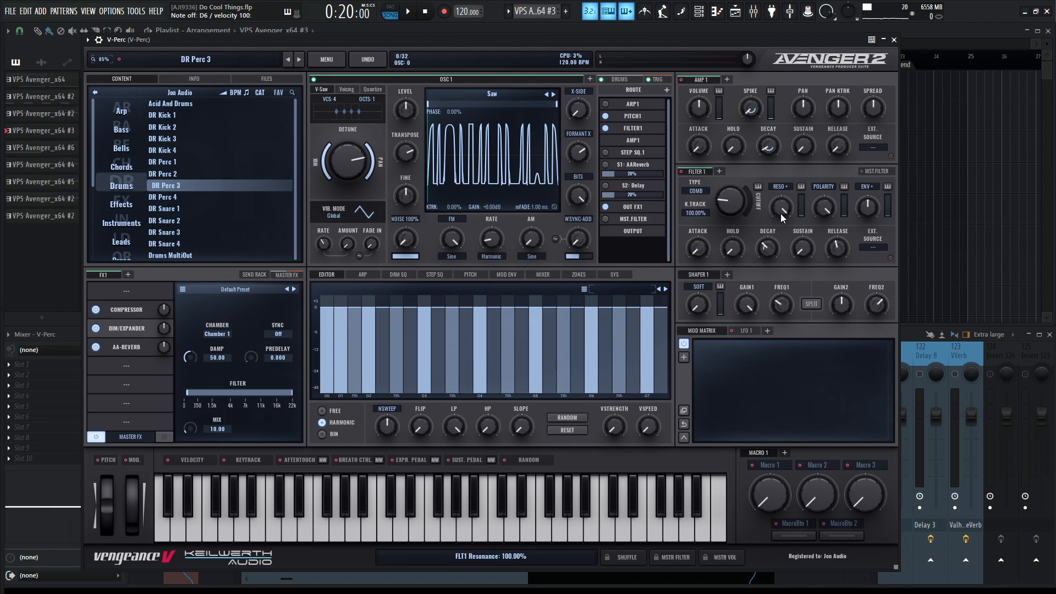
Step: Review the cutoff and surrounding controls of V-Perc's Filter 1, and close the instrument
{"action": "mouse_move", "coordinate": [731, 203]}
{"action": "mouse_move", "coordinate": [803, 205]}
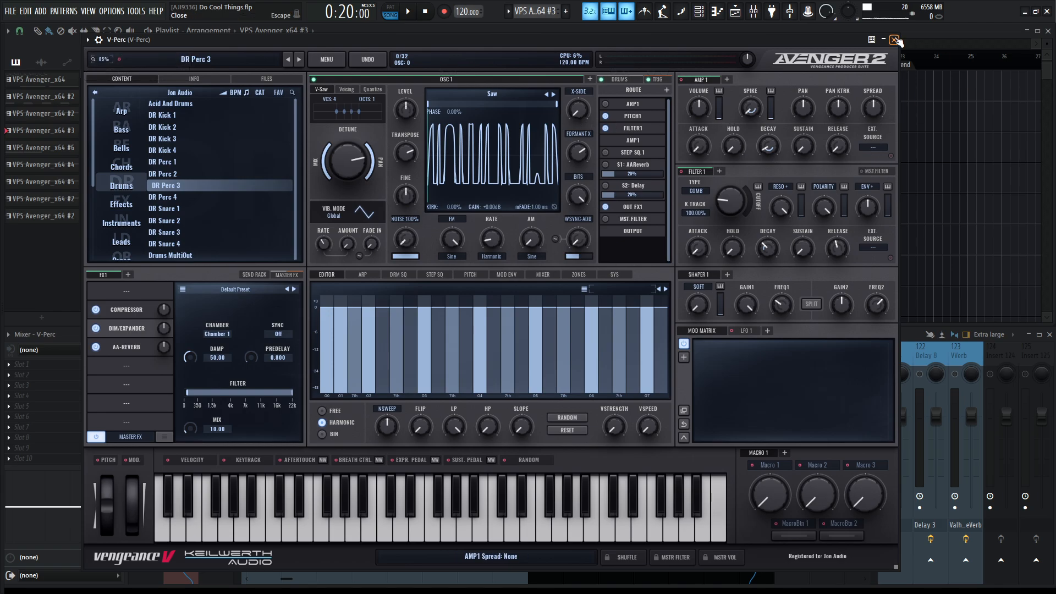
{"action": "left_click", "coordinate": [895, 40]}
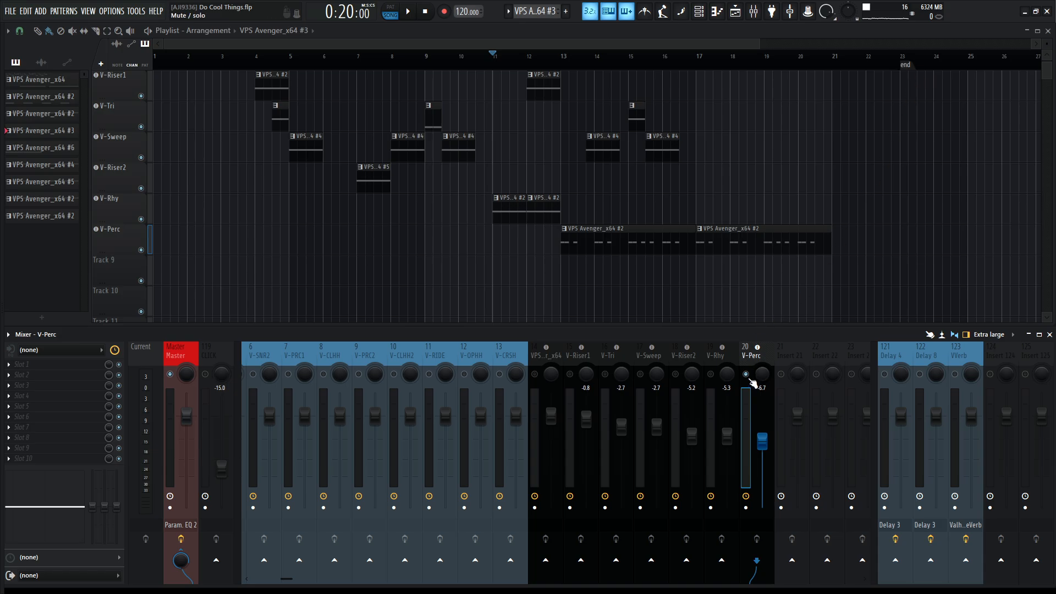
Step: Unsolo the V-Perc mixer track and play the full arrangement from the start through its end, stopping playback there
{"action": "scroll", "coordinate": [783, 193], "scroll_direction": "up", "scroll_amount": 2}
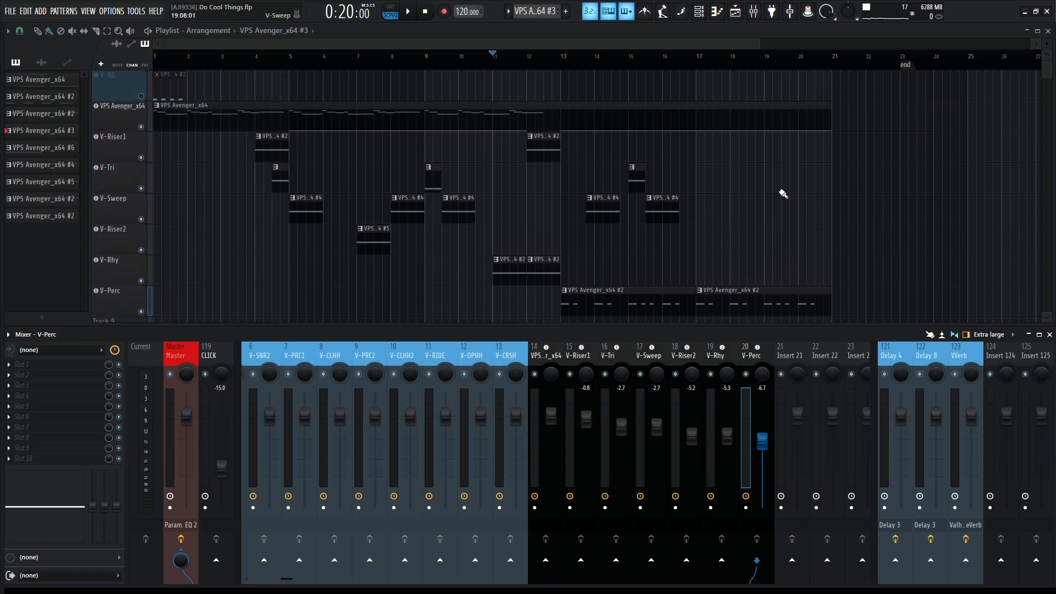
{"action": "scroll", "coordinate": [664, 194], "scroll_direction": "down", "scroll_amount": 3}
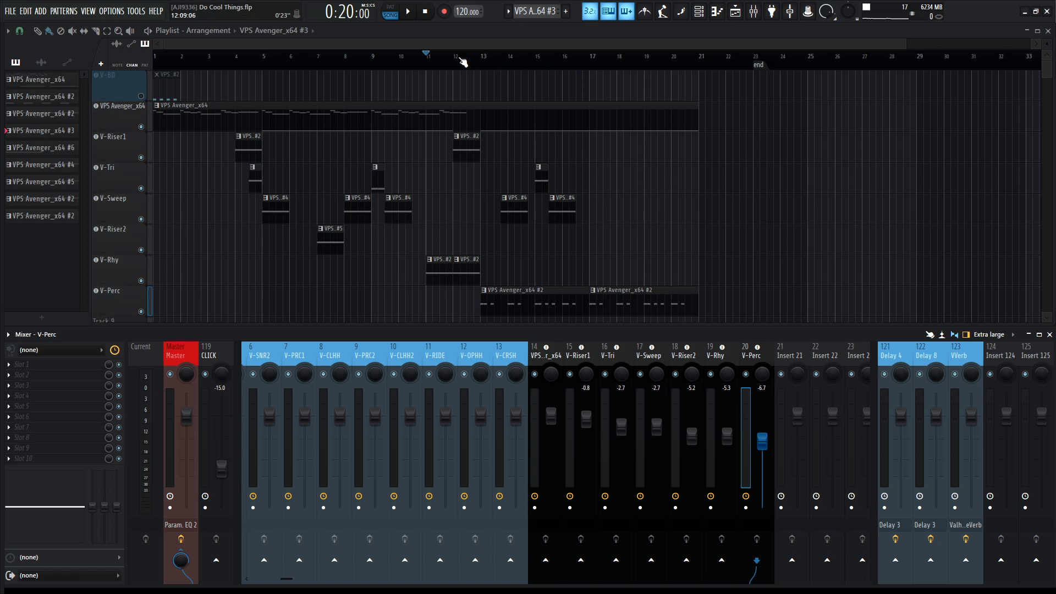
{"action": "left_click", "coordinate": [425, 15]}
{"action": "key", "text": "space"}
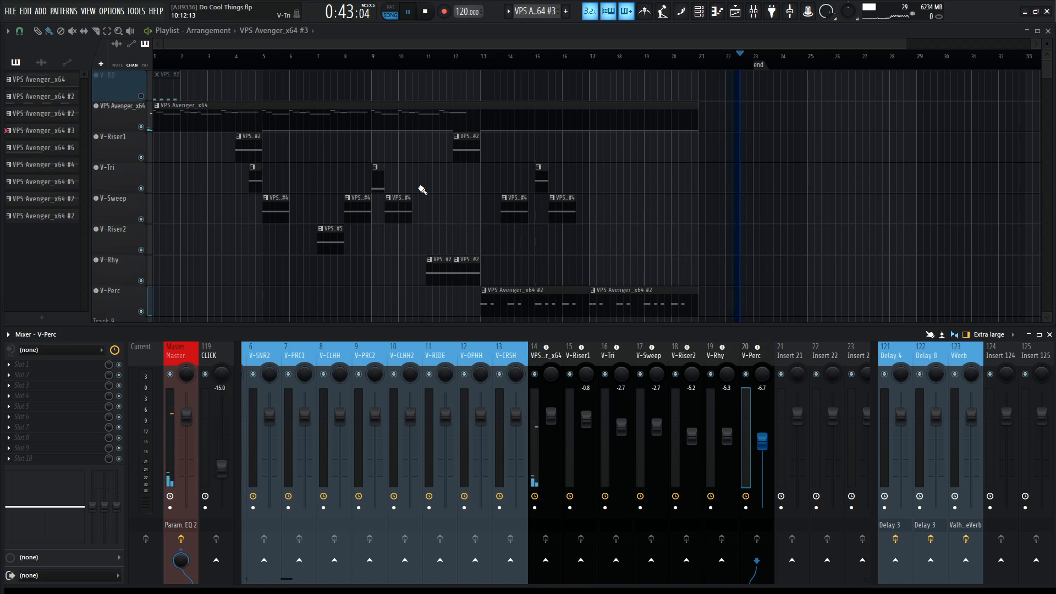
{"action": "key", "text": "space"}
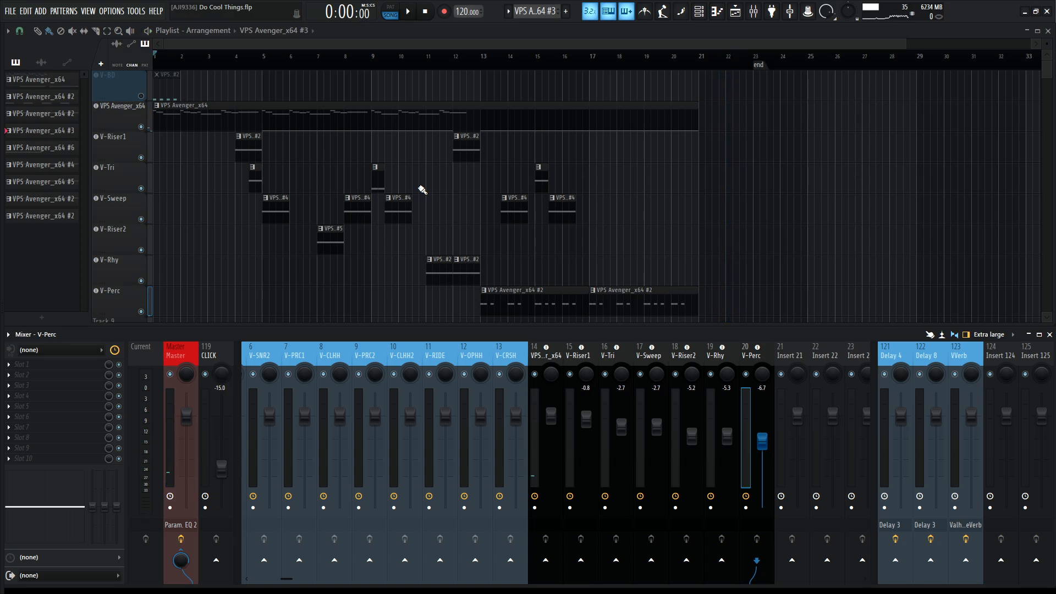